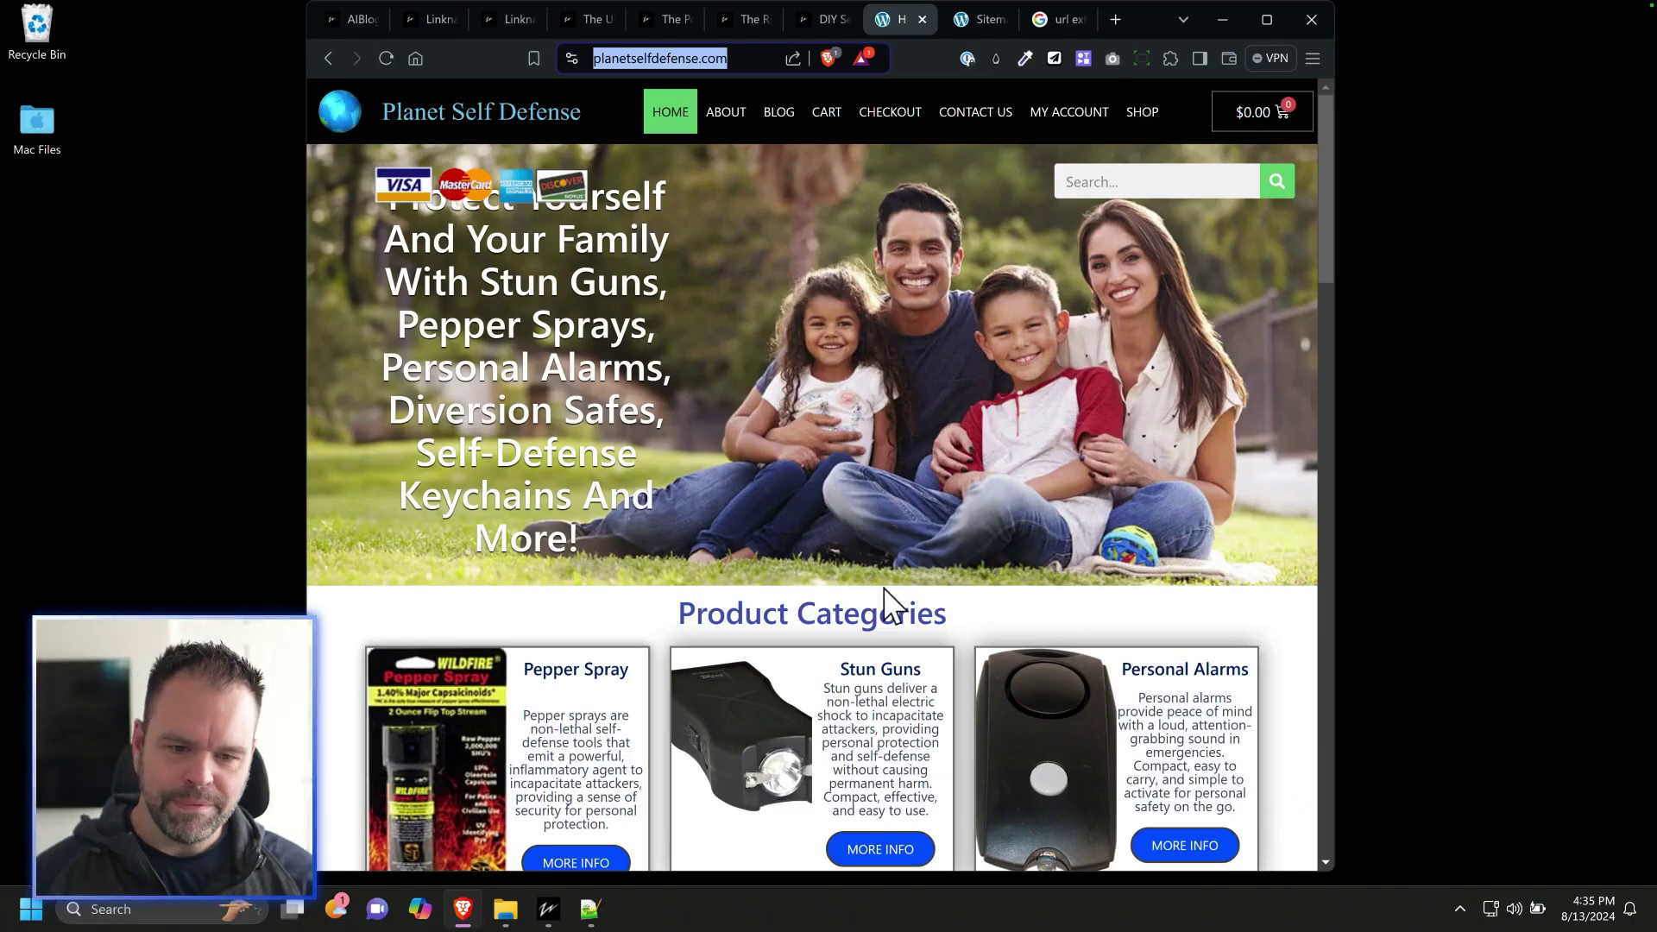
# Switch to the Ultimate Car Safety Kit article and read through it
pyautogui.scroll(-5, 867, 544)
pyautogui.scroll(-2, 867, 543)
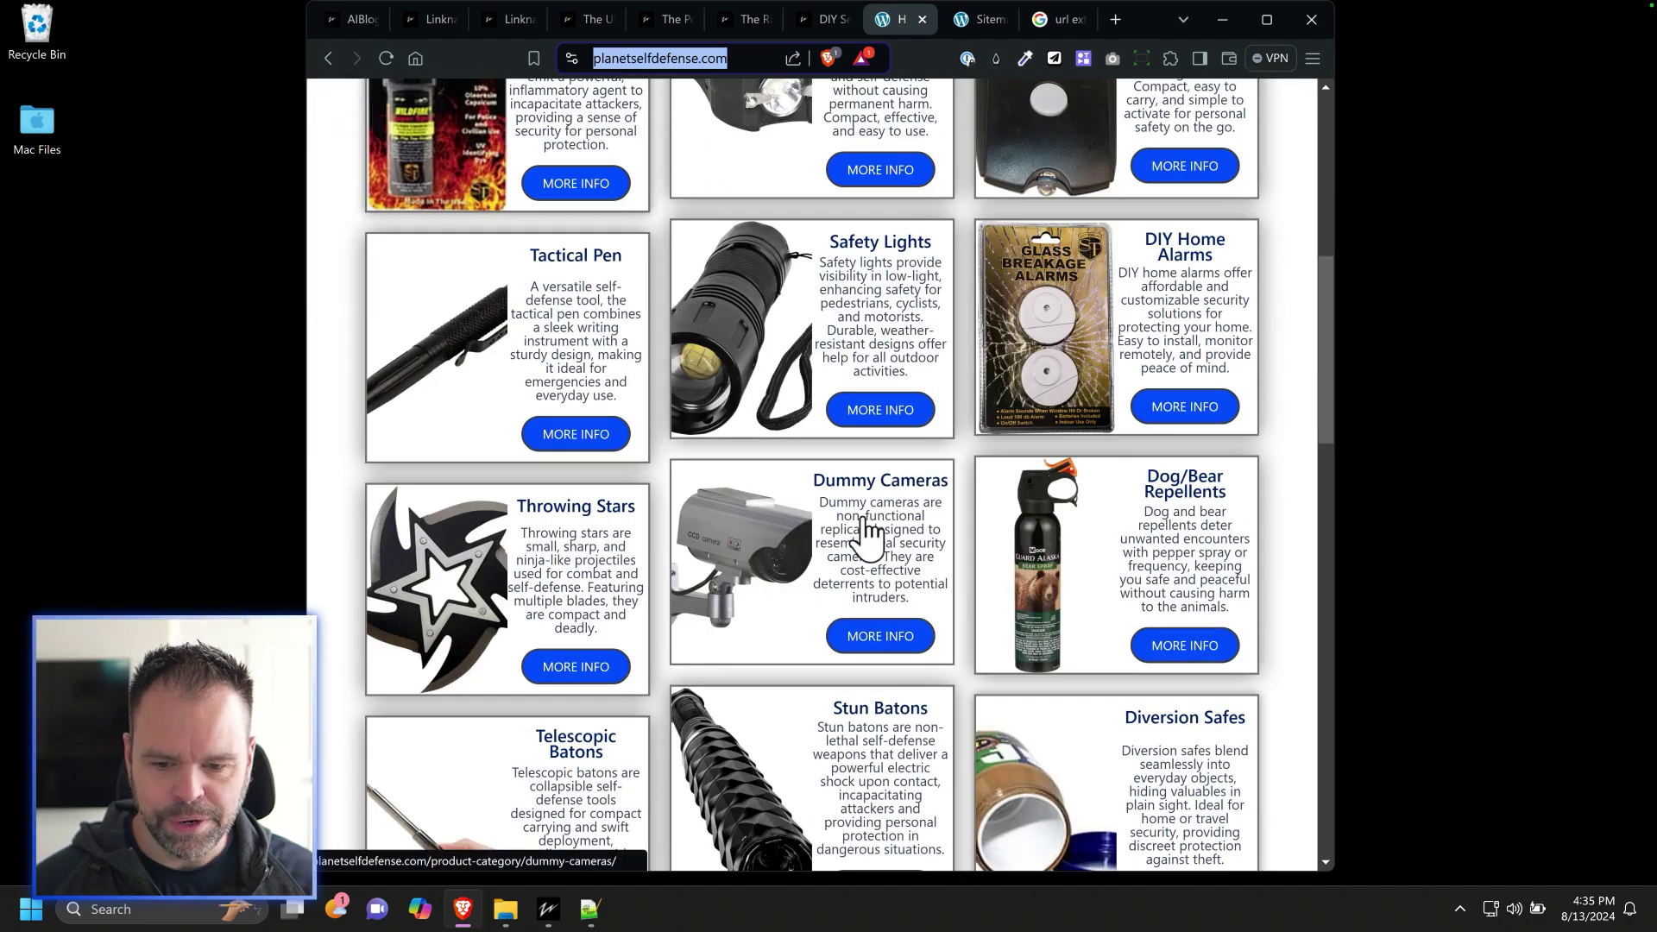
pyautogui.scroll(-4, 866, 531)
pyautogui.scroll(10, 865, 539)
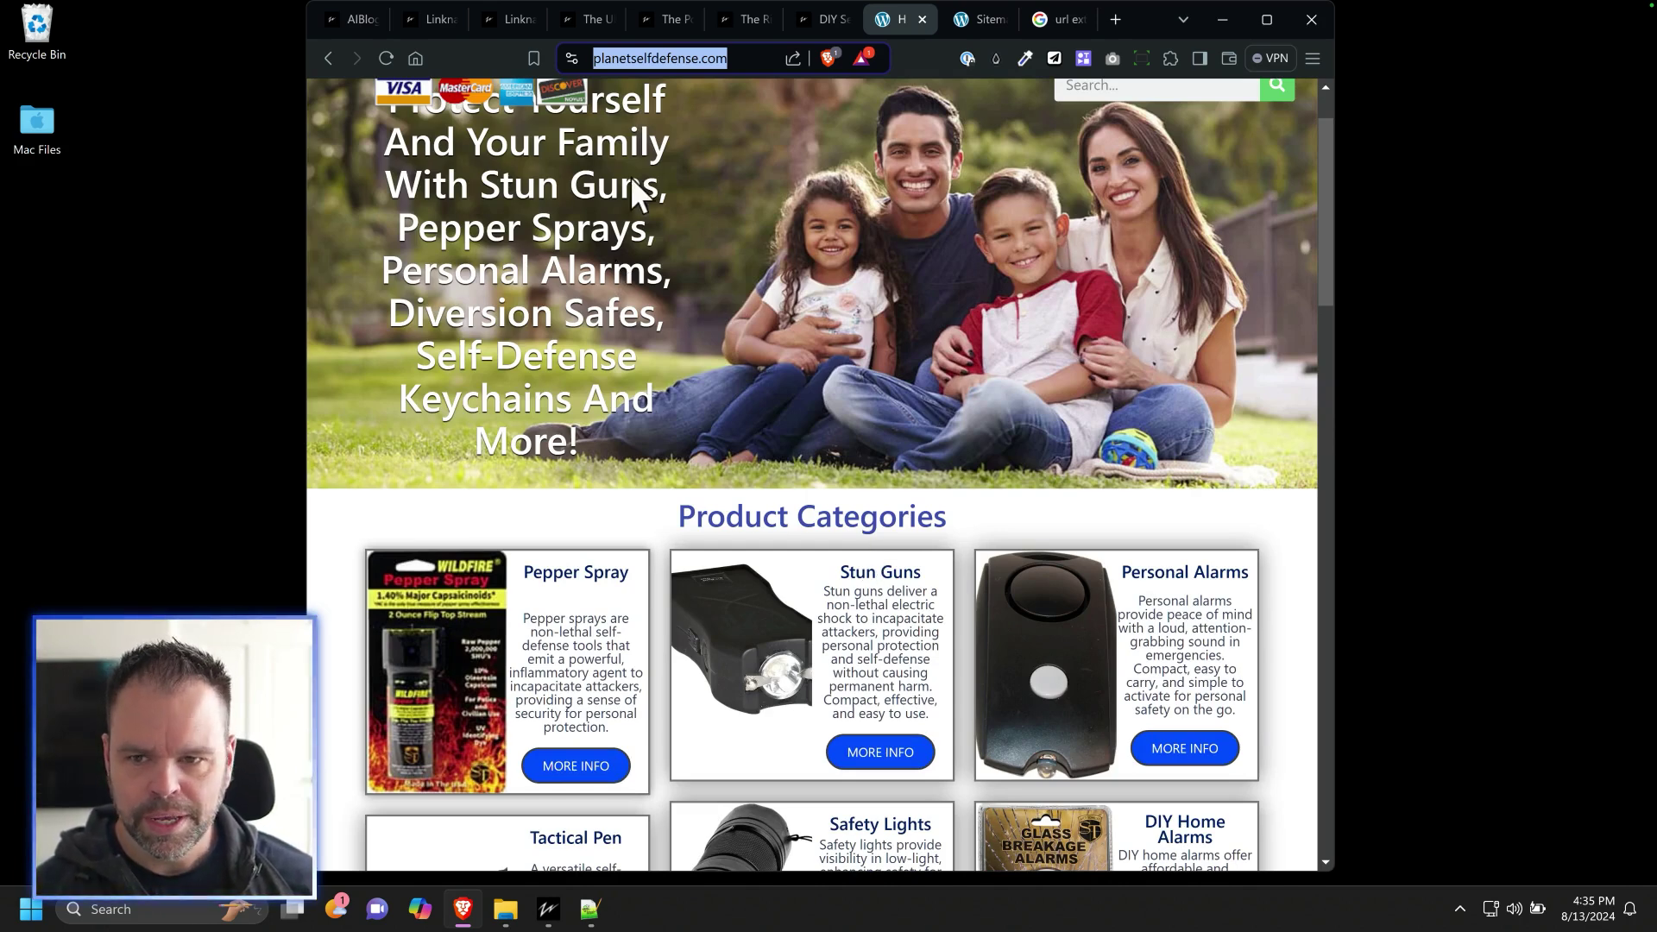
pyautogui.click(584, 20)
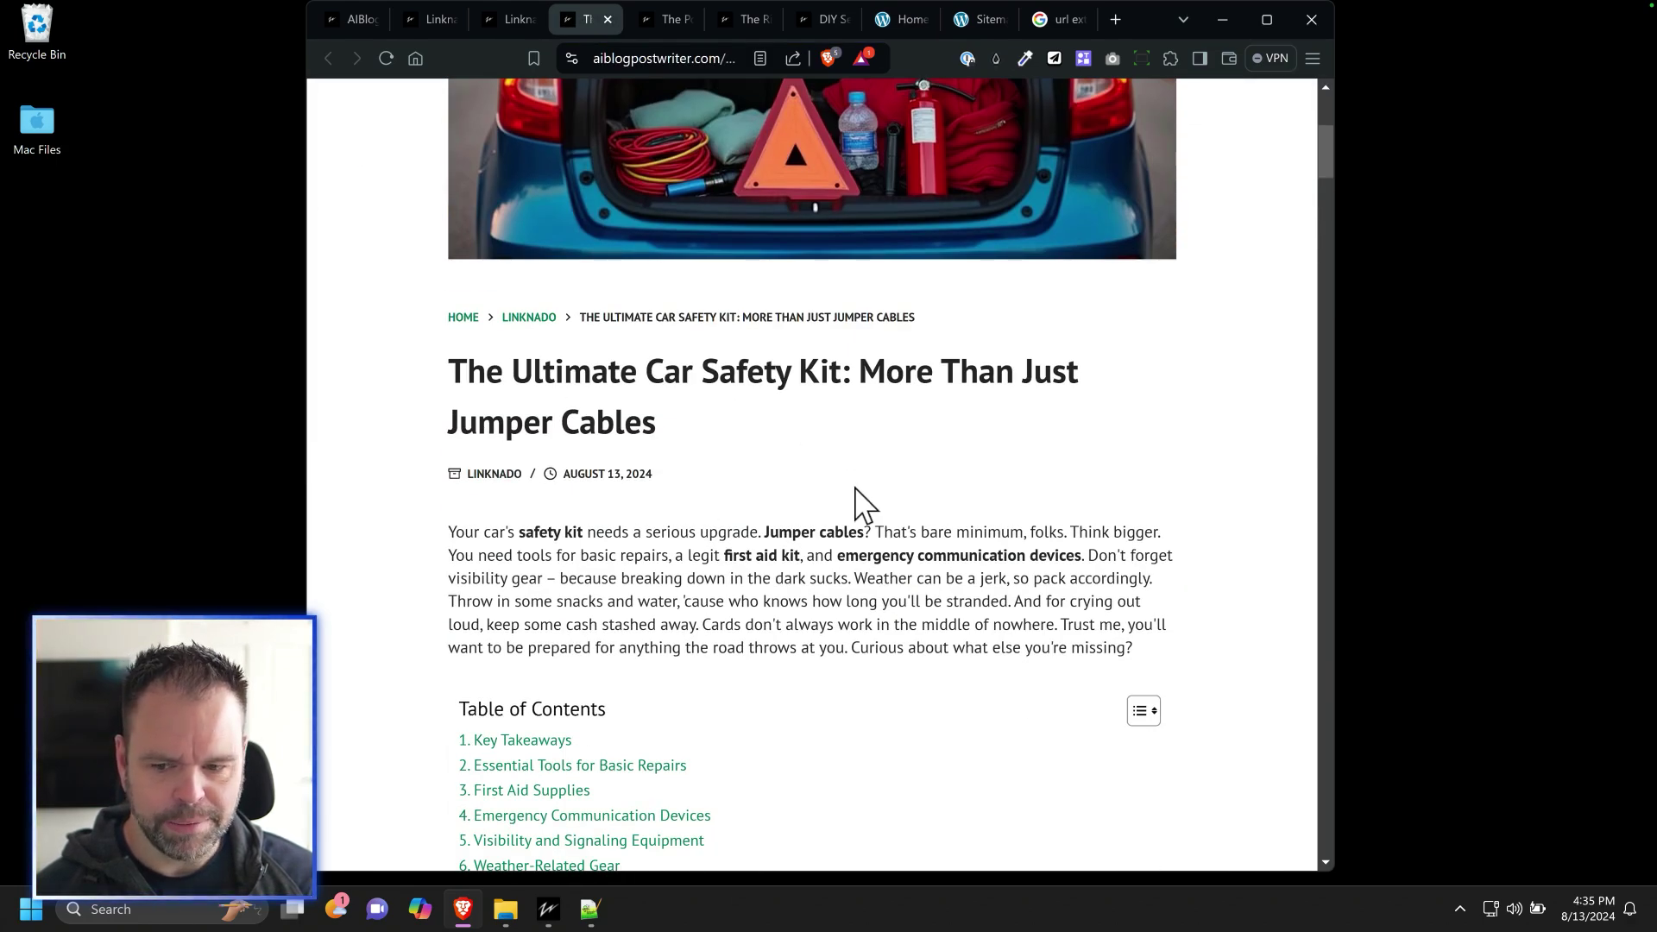
pyautogui.scroll(-15, 857, 496)
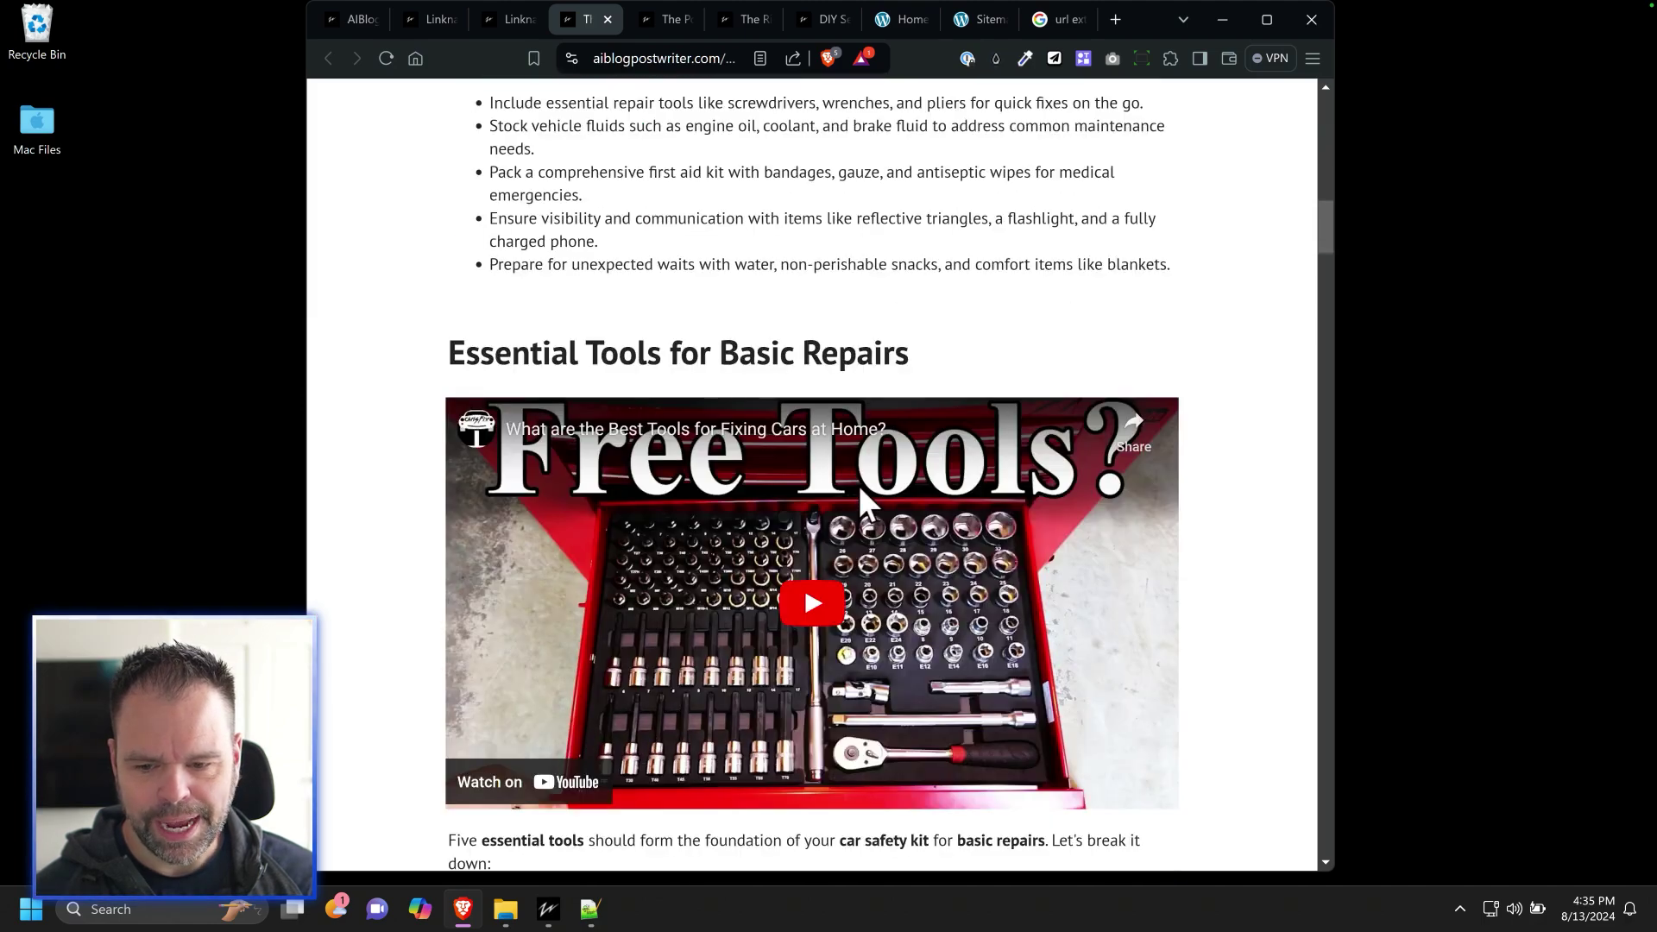
pyautogui.scroll(-10, 727, 402)
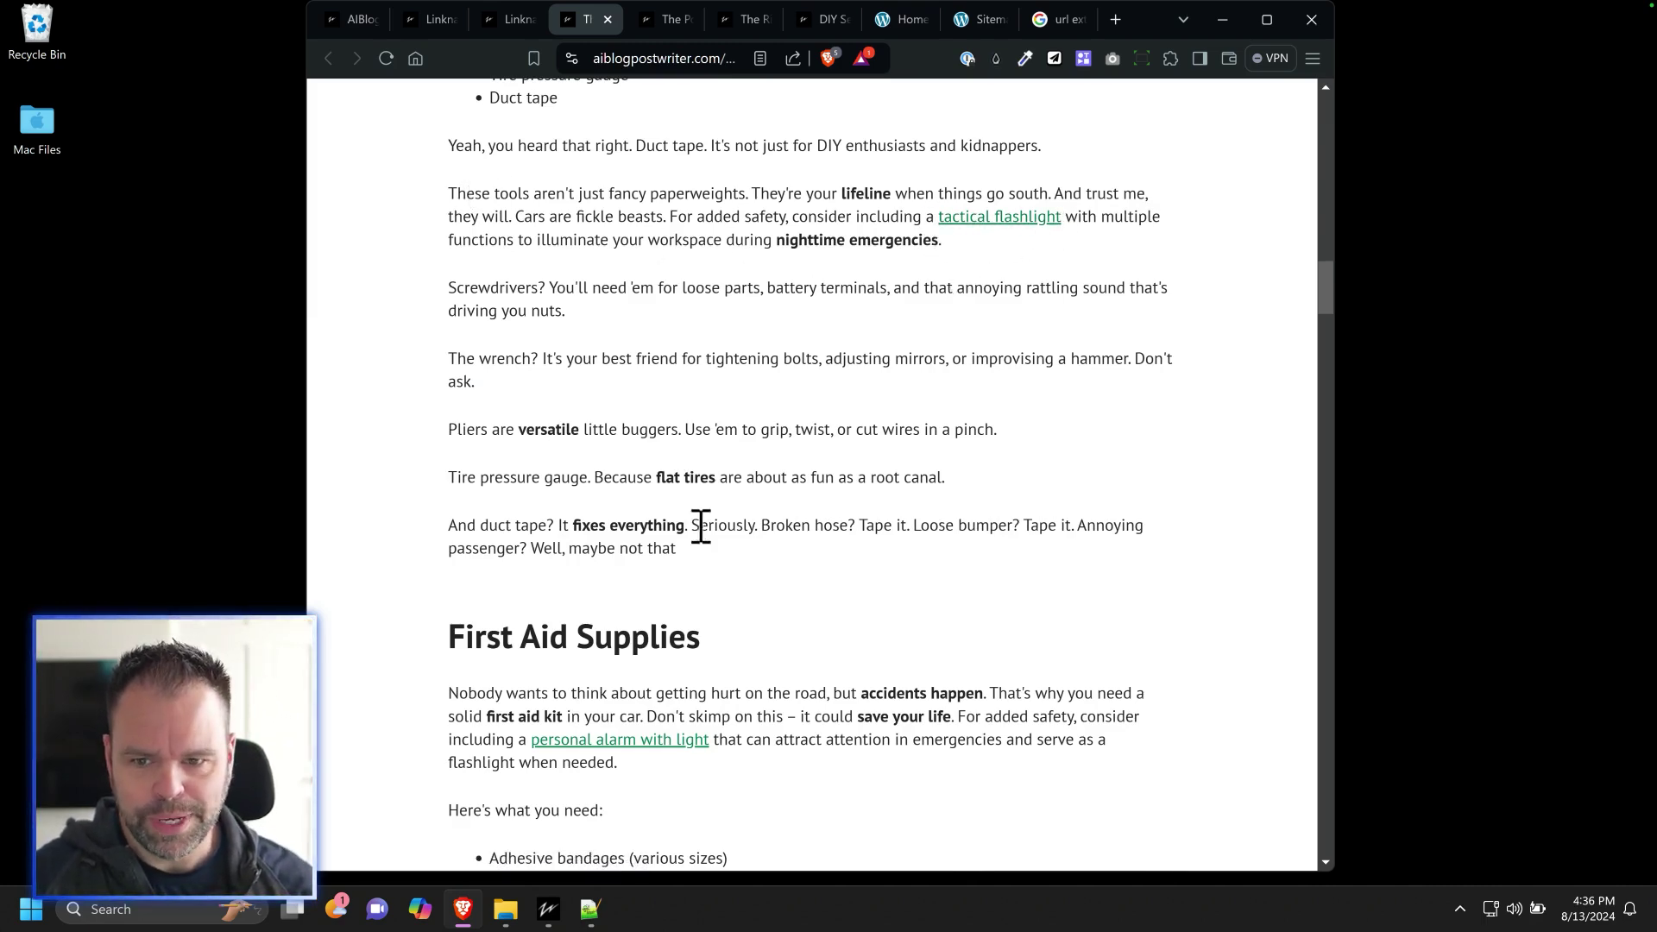
pyautogui.scroll(10, 701, 528)
pyautogui.scroll(-5, 870, 431)
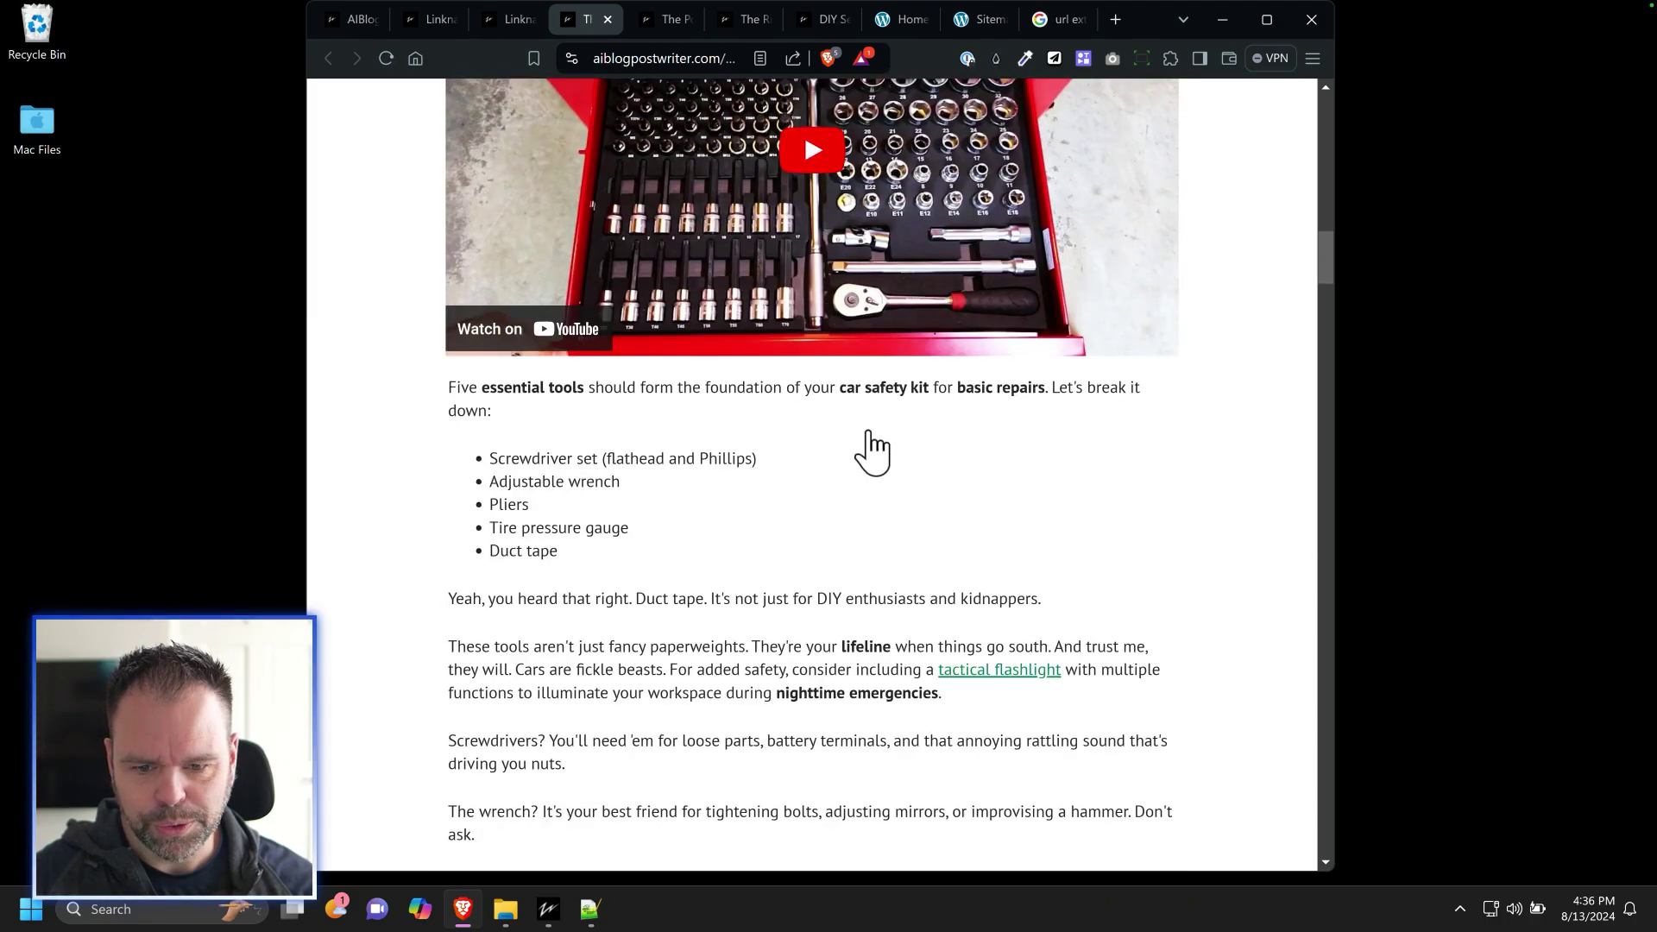
pyautogui.scroll(-3, 871, 449)
pyautogui.scroll(20, 837, 458)
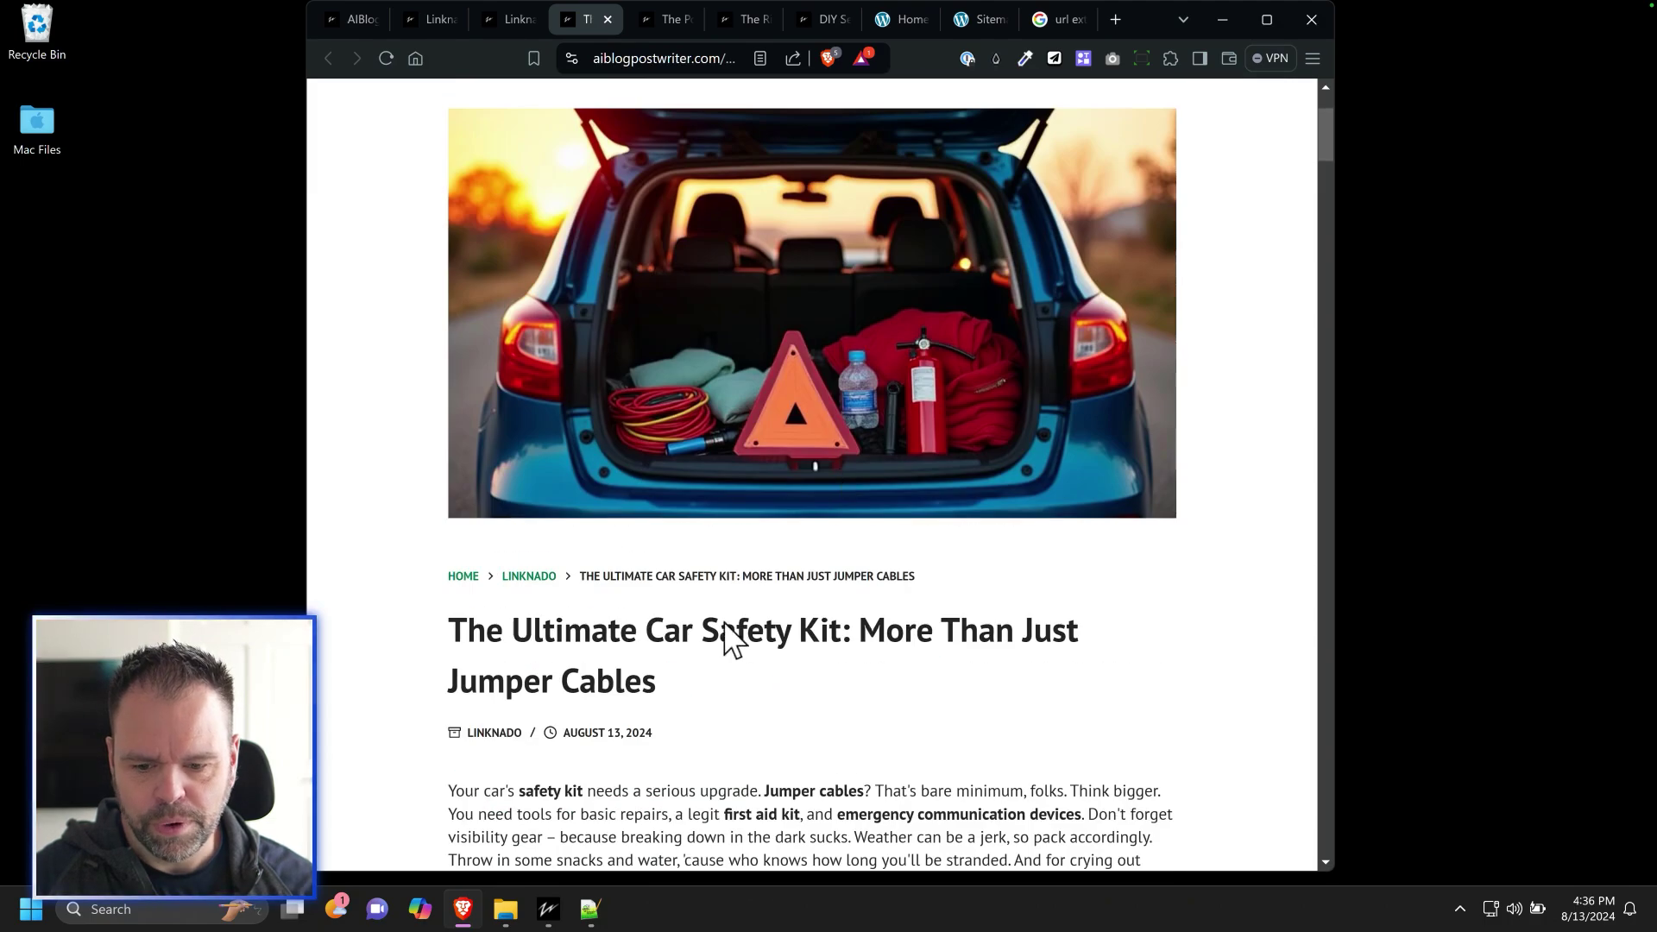
pyautogui.scroll(-13, 759, 634)
pyautogui.scroll(-10, 794, 639)
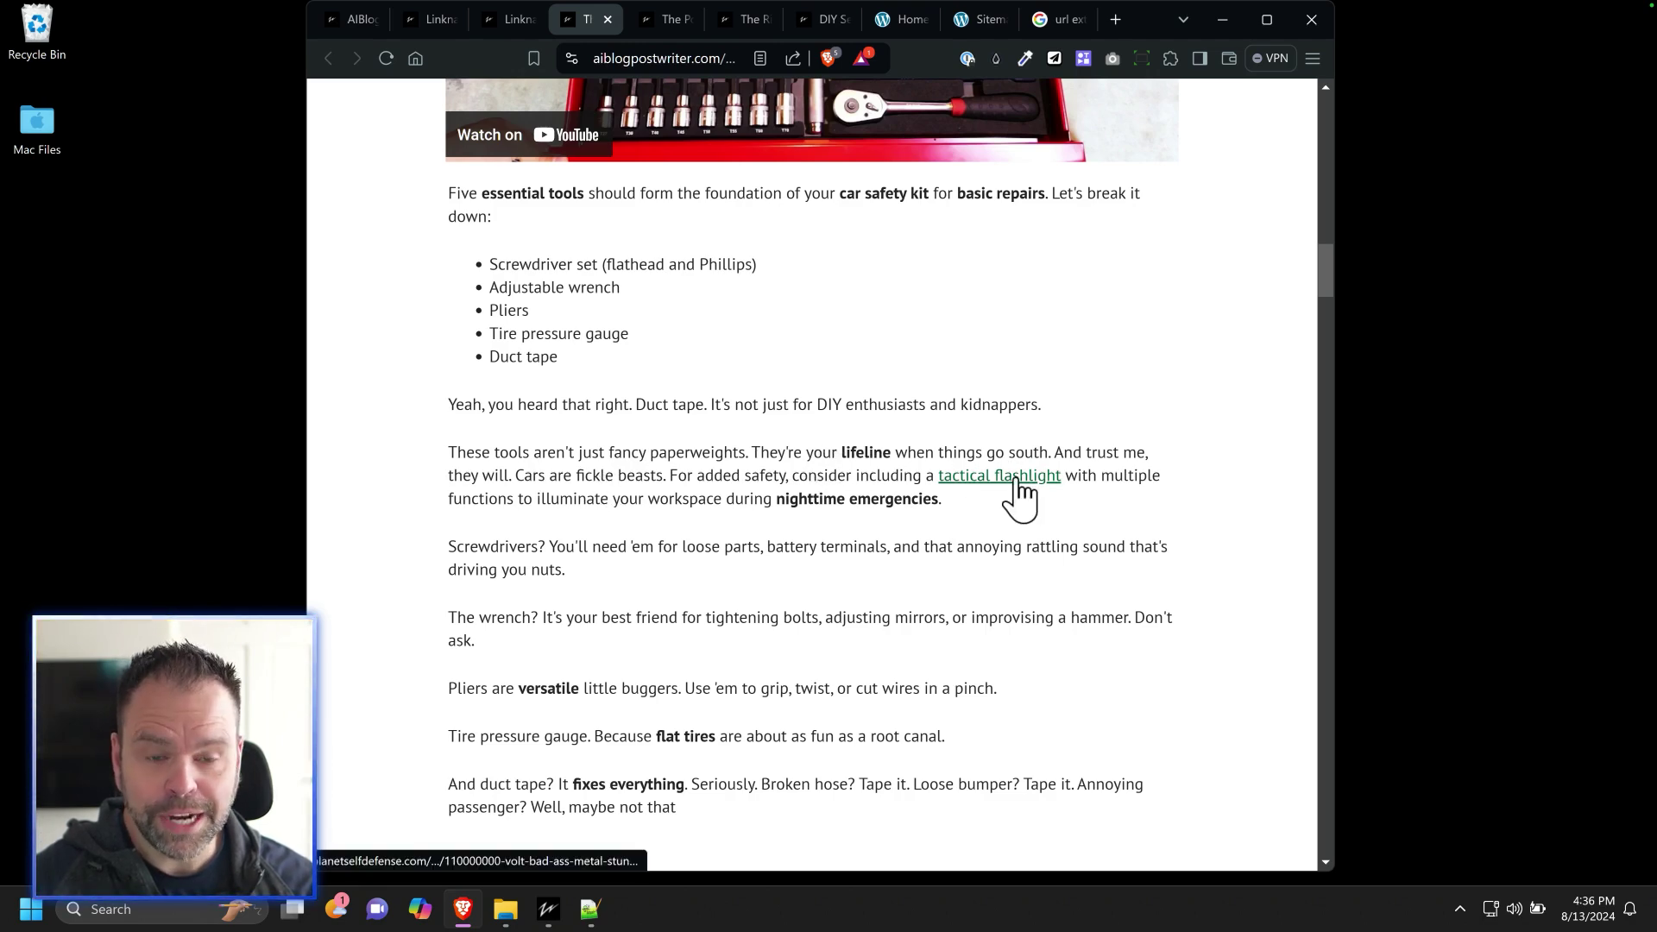
# Open the 'personal alarm with light' product link in a separate tab, view it, and close it
pyautogui.moveTo(452, 499); pyautogui.dragTo(912, 499)
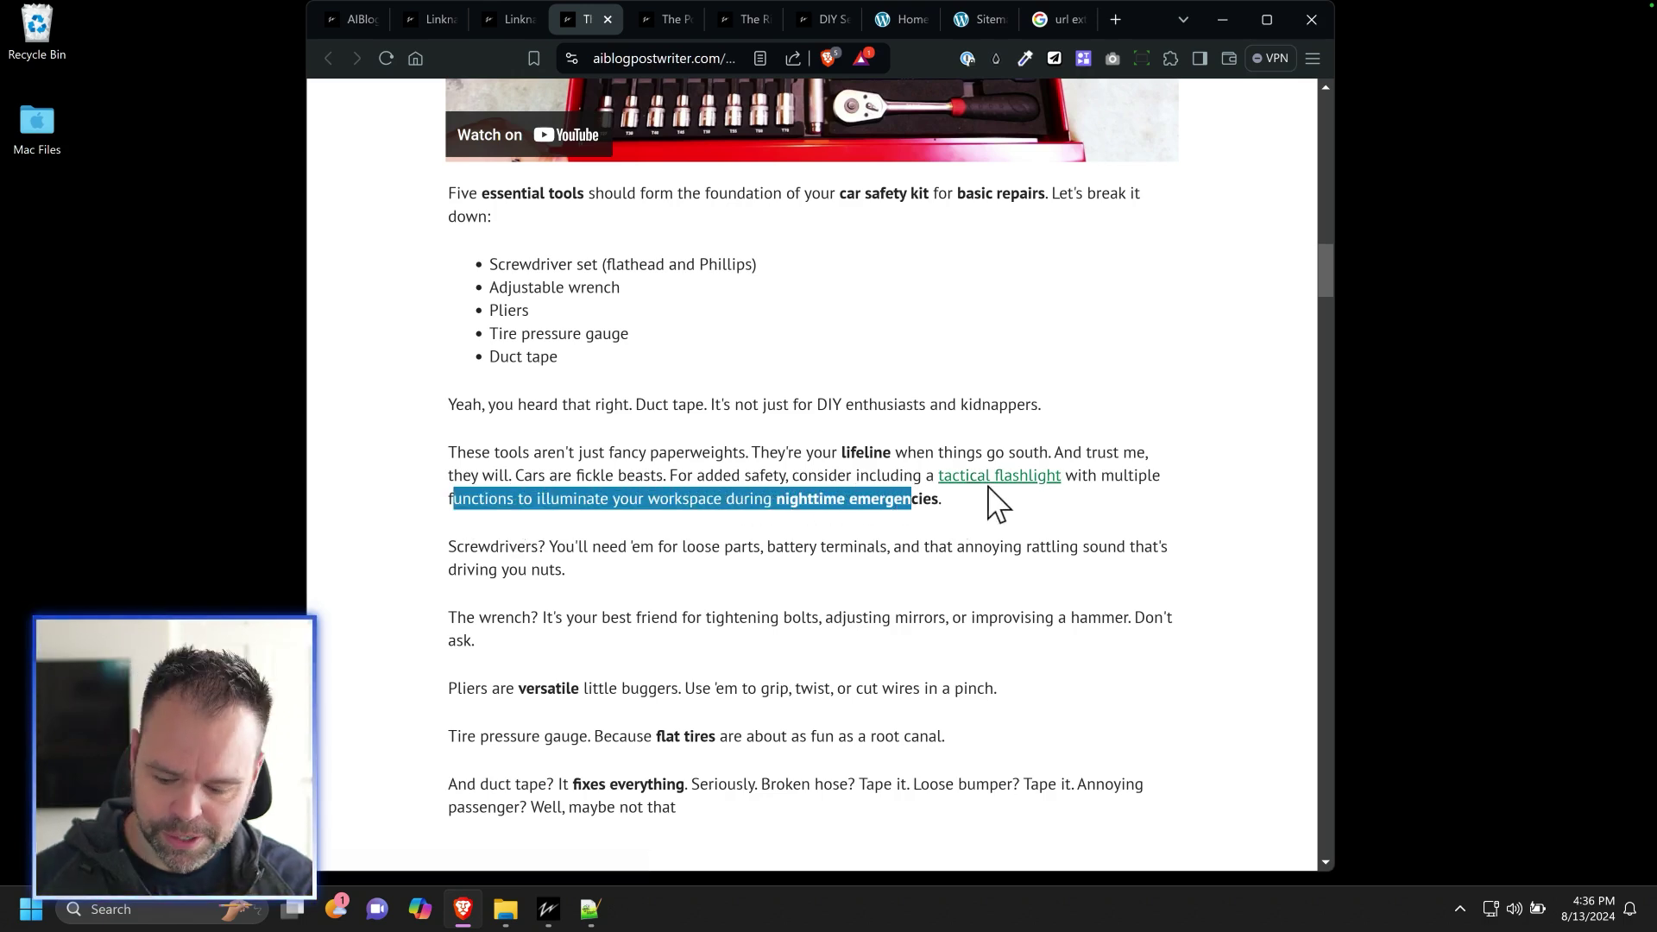
pyautogui.scroll(-8, 997, 505)
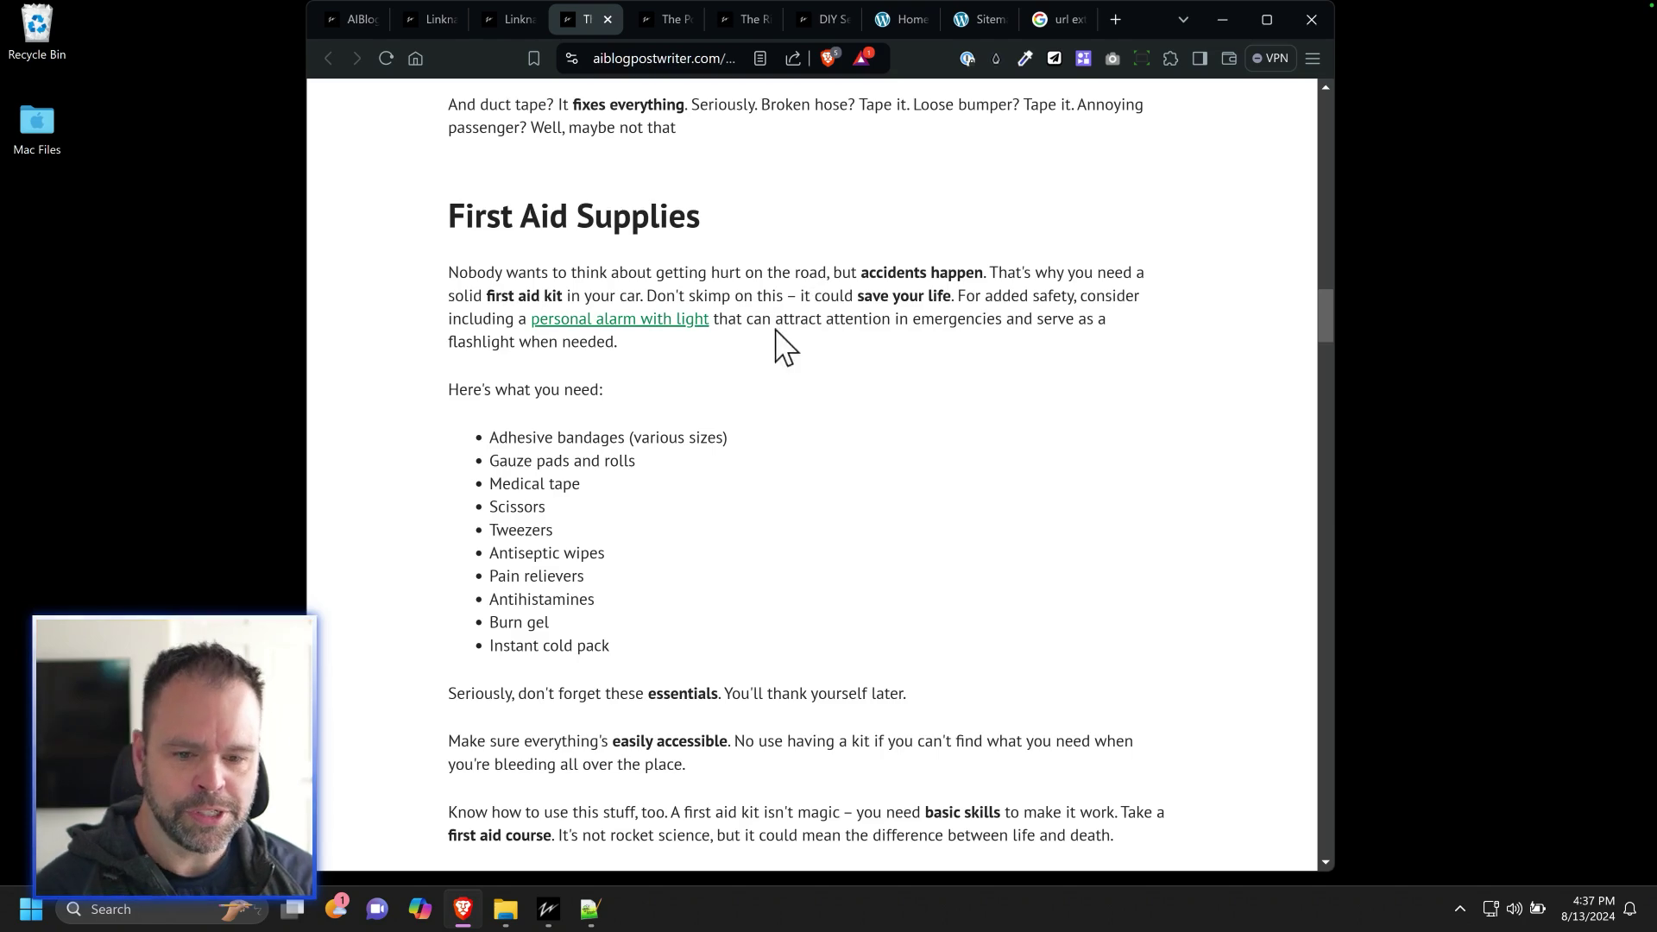
pyautogui.middleClick(646, 326)
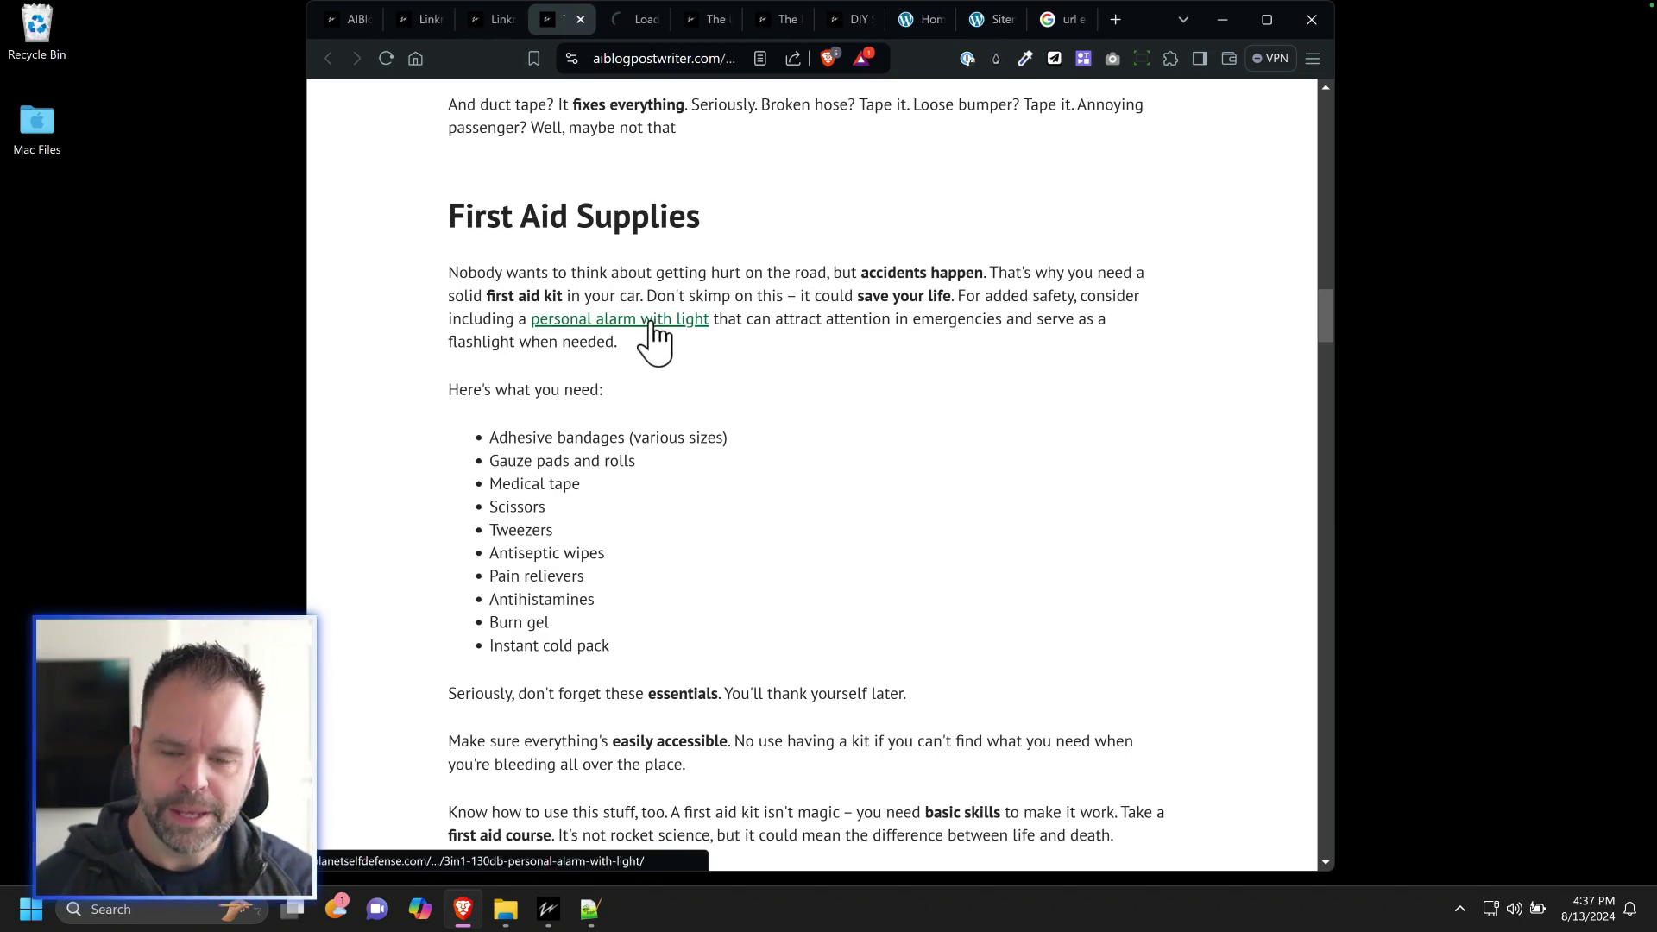
pyautogui.click(622, 20)
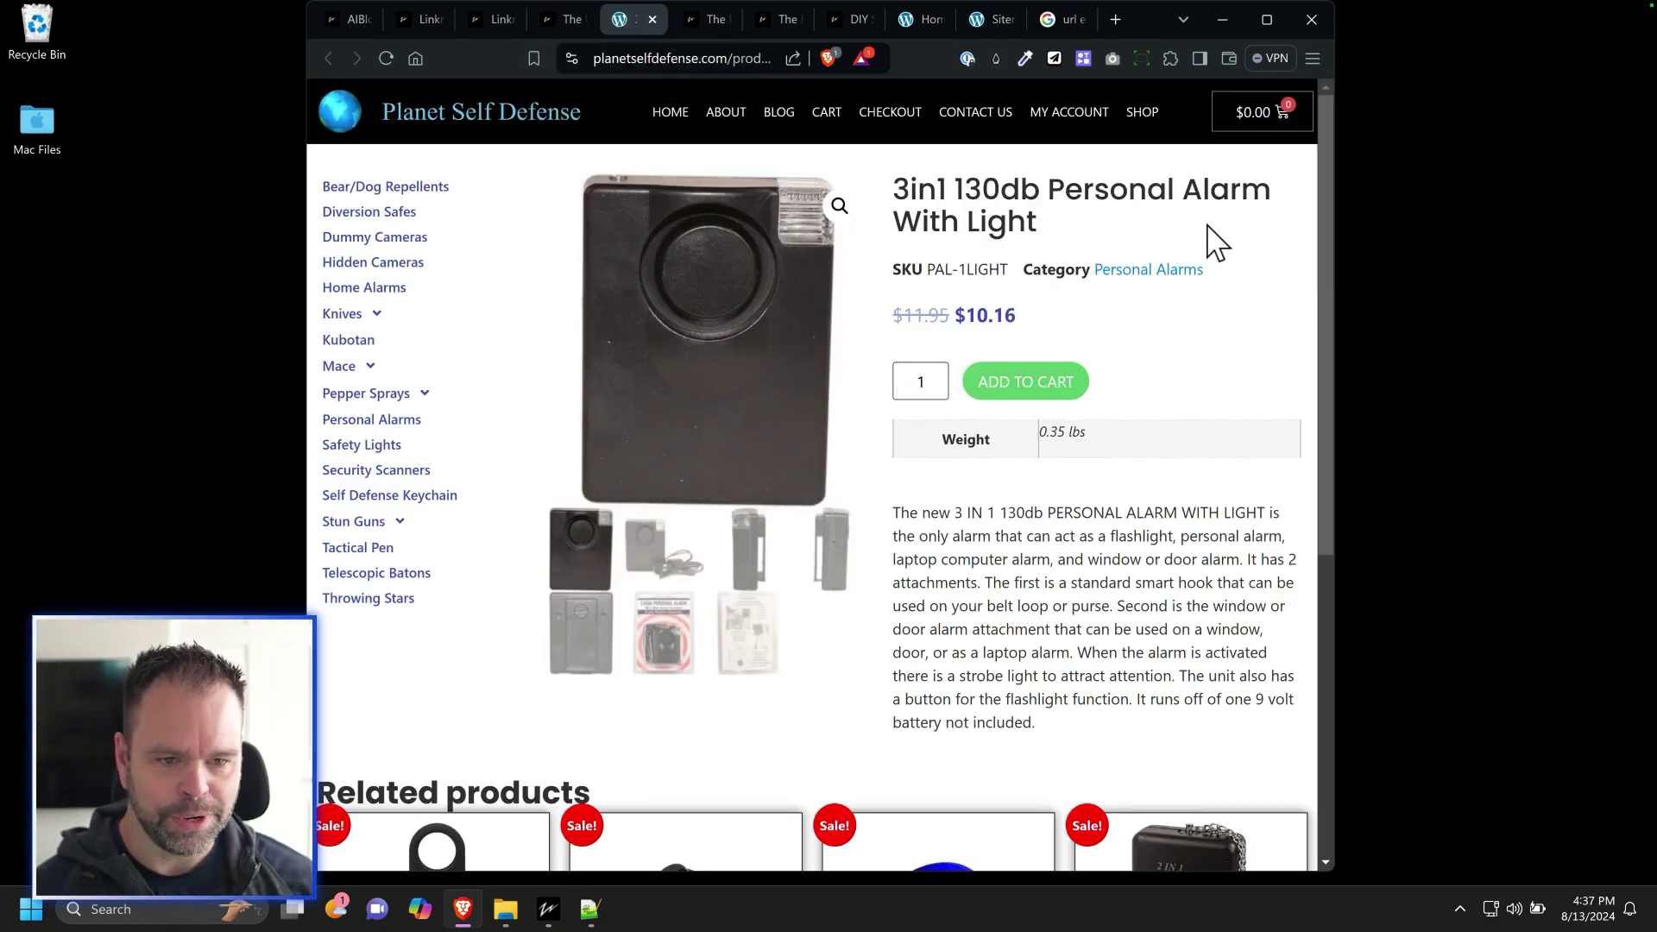
pyautogui.click(651, 19)
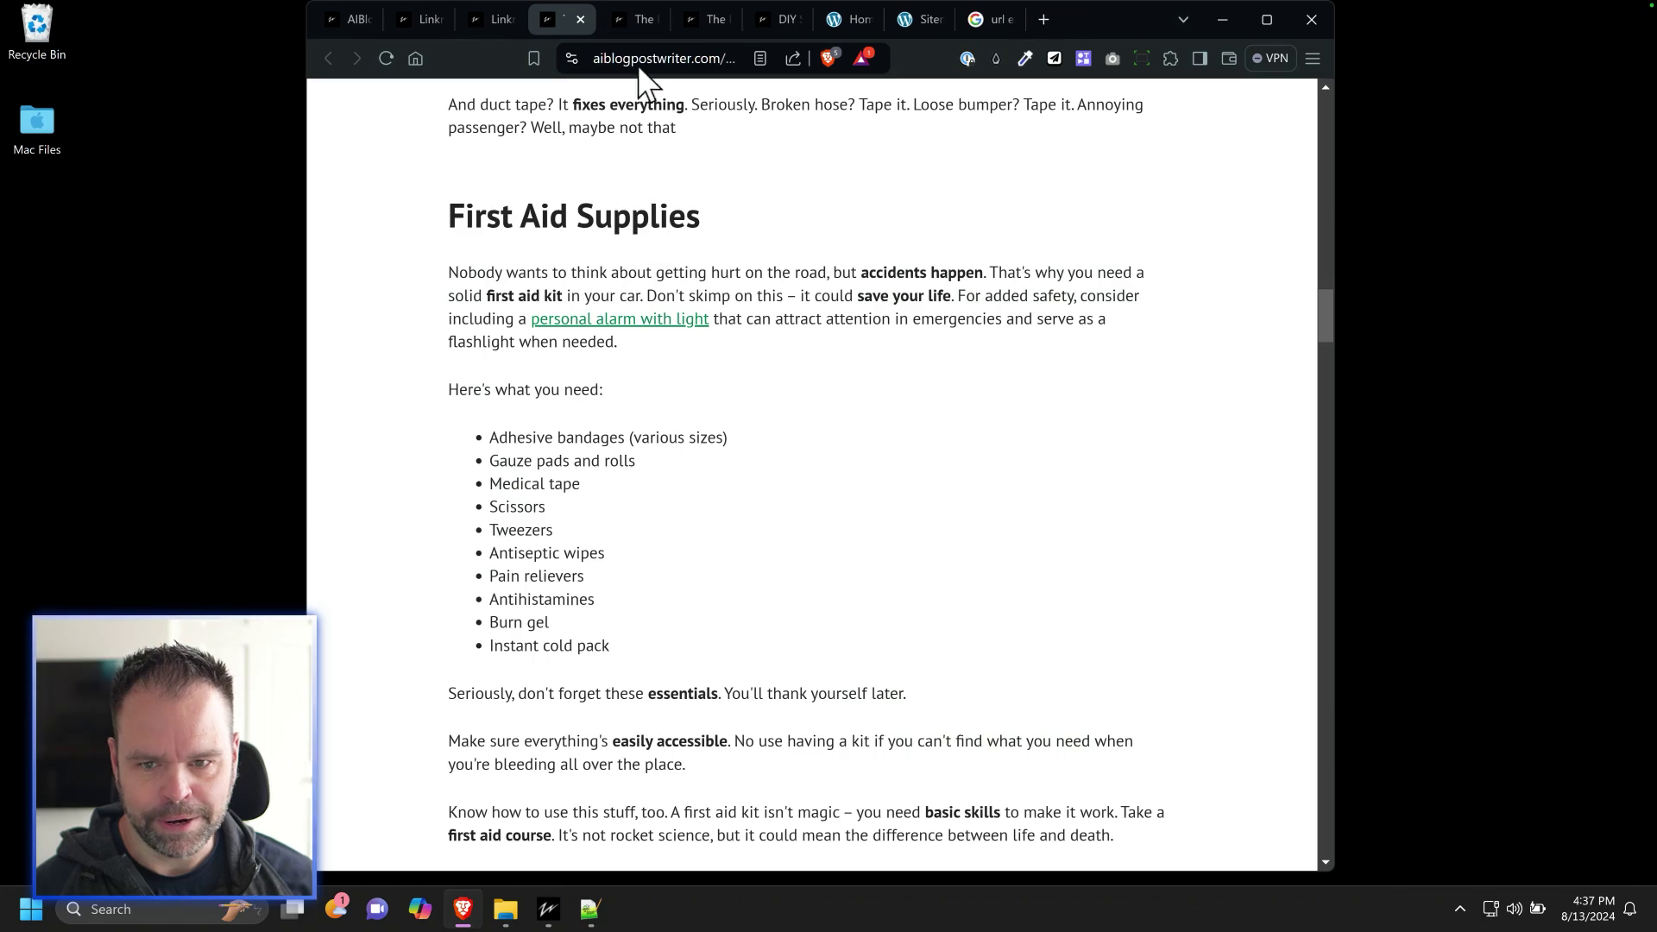
pyautogui.click(630, 22)
# Read through the Power of Deterrence article
pyautogui.scroll(-5, 743, 525)
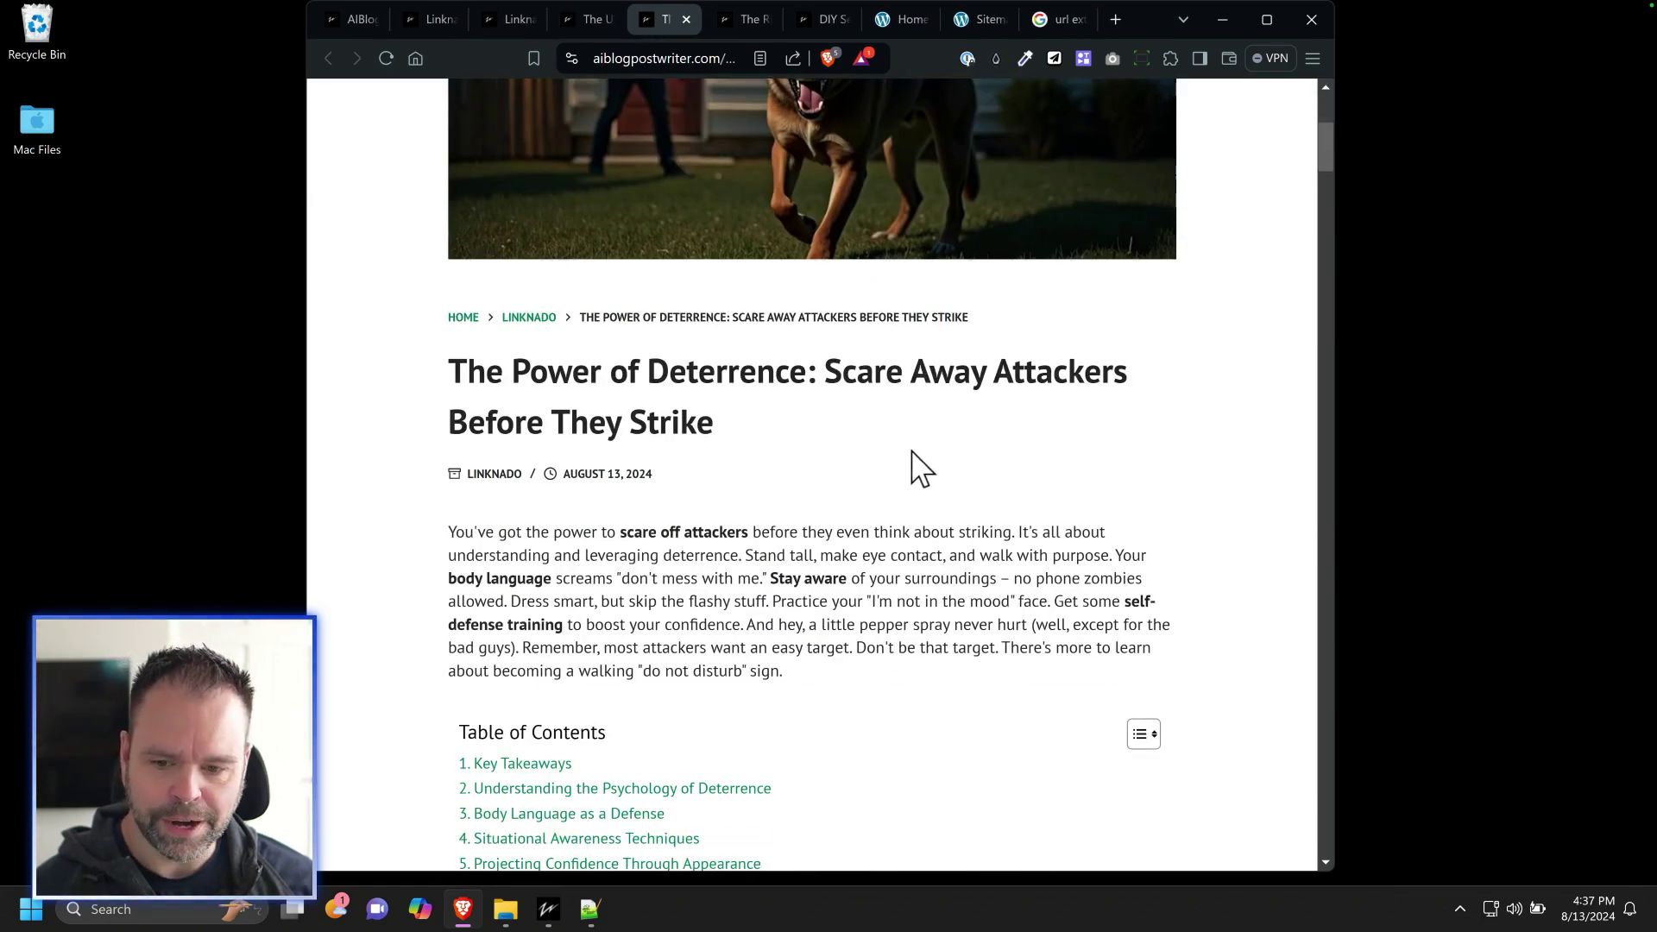
pyautogui.scroll(-18, 920, 473)
pyautogui.scroll(-3, 928, 487)
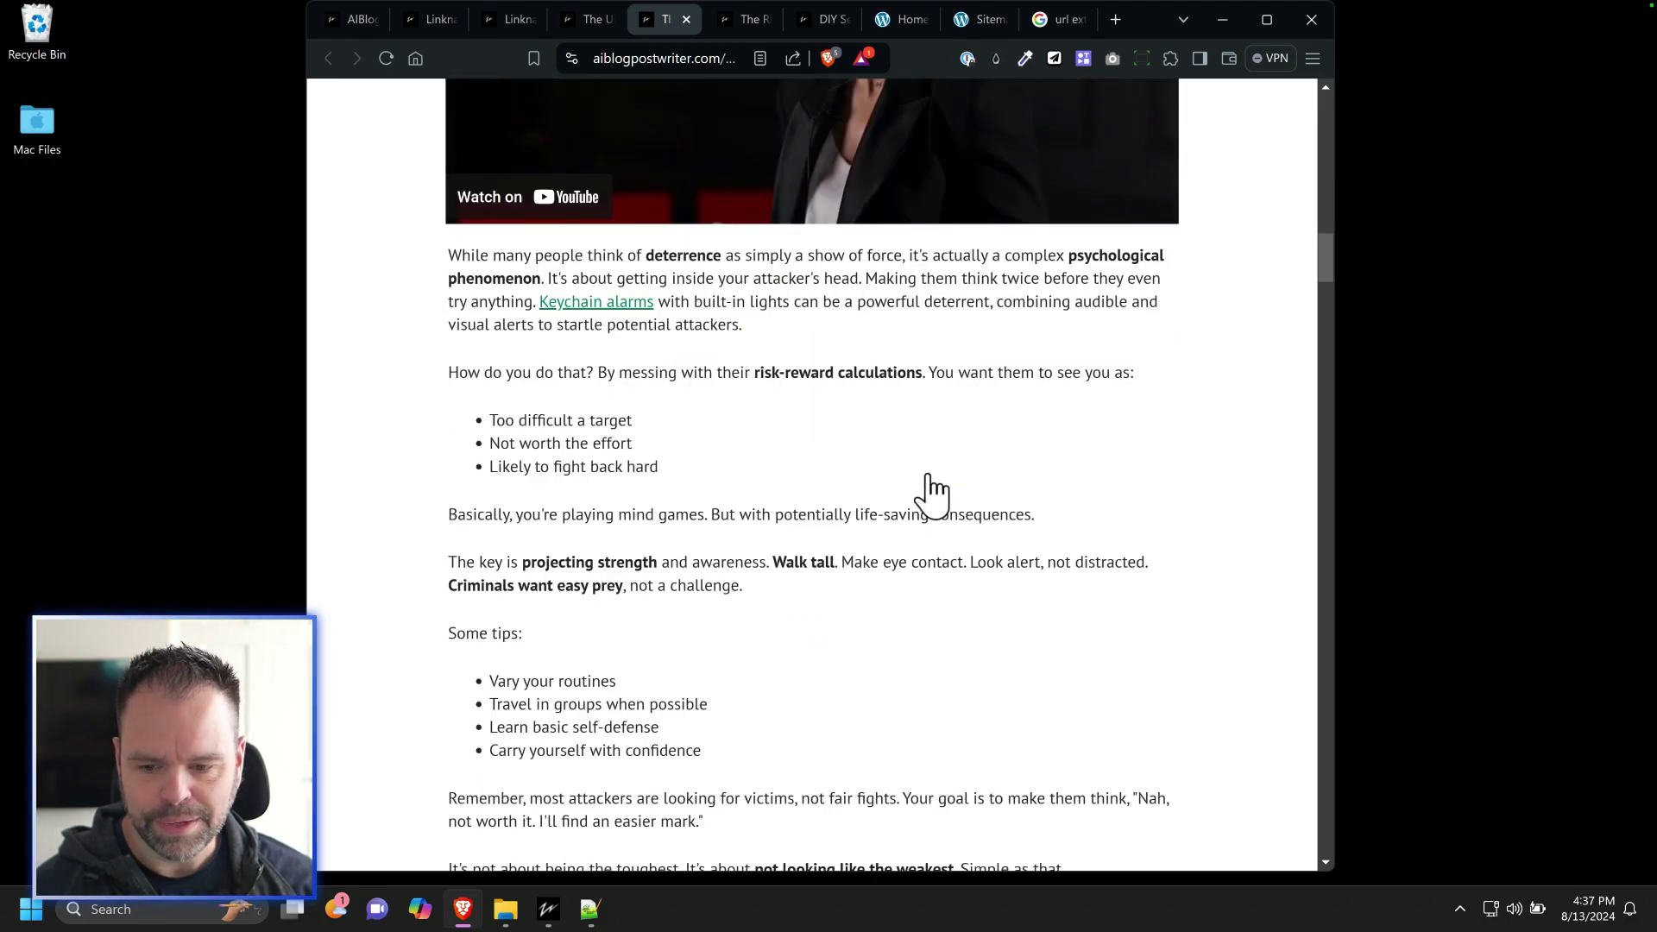
pyautogui.scroll(3, 925, 492)
pyautogui.scroll(-11, 652, 559)
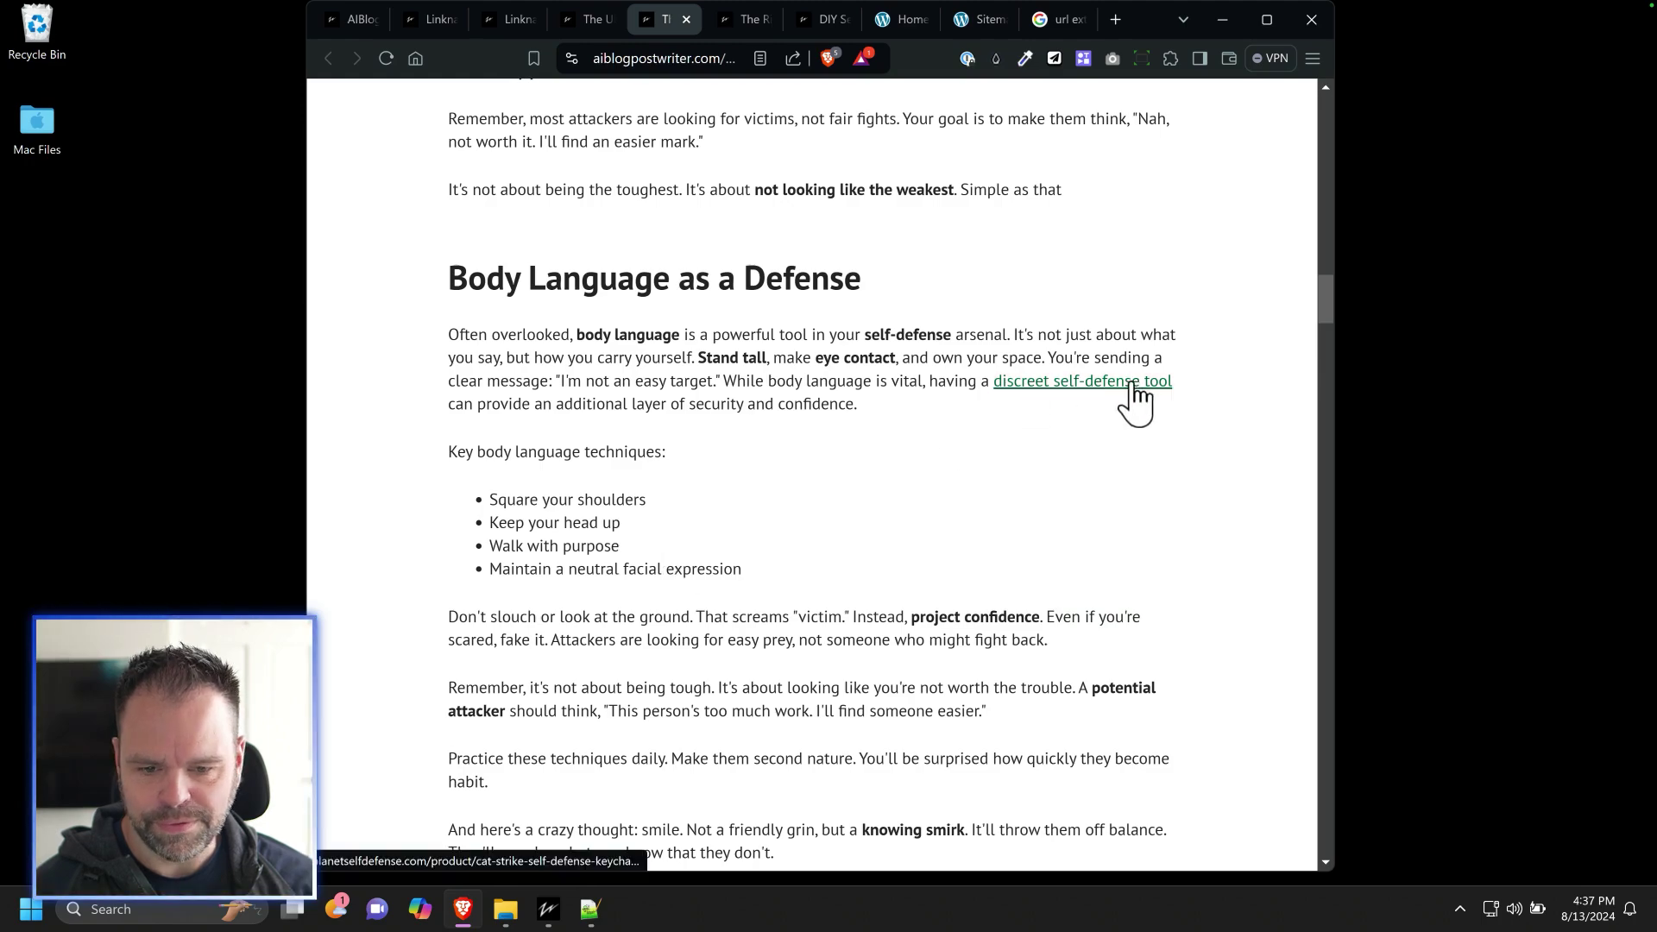
pyautogui.scroll(-8, 795, 547)
pyautogui.scroll(-8, 800, 537)
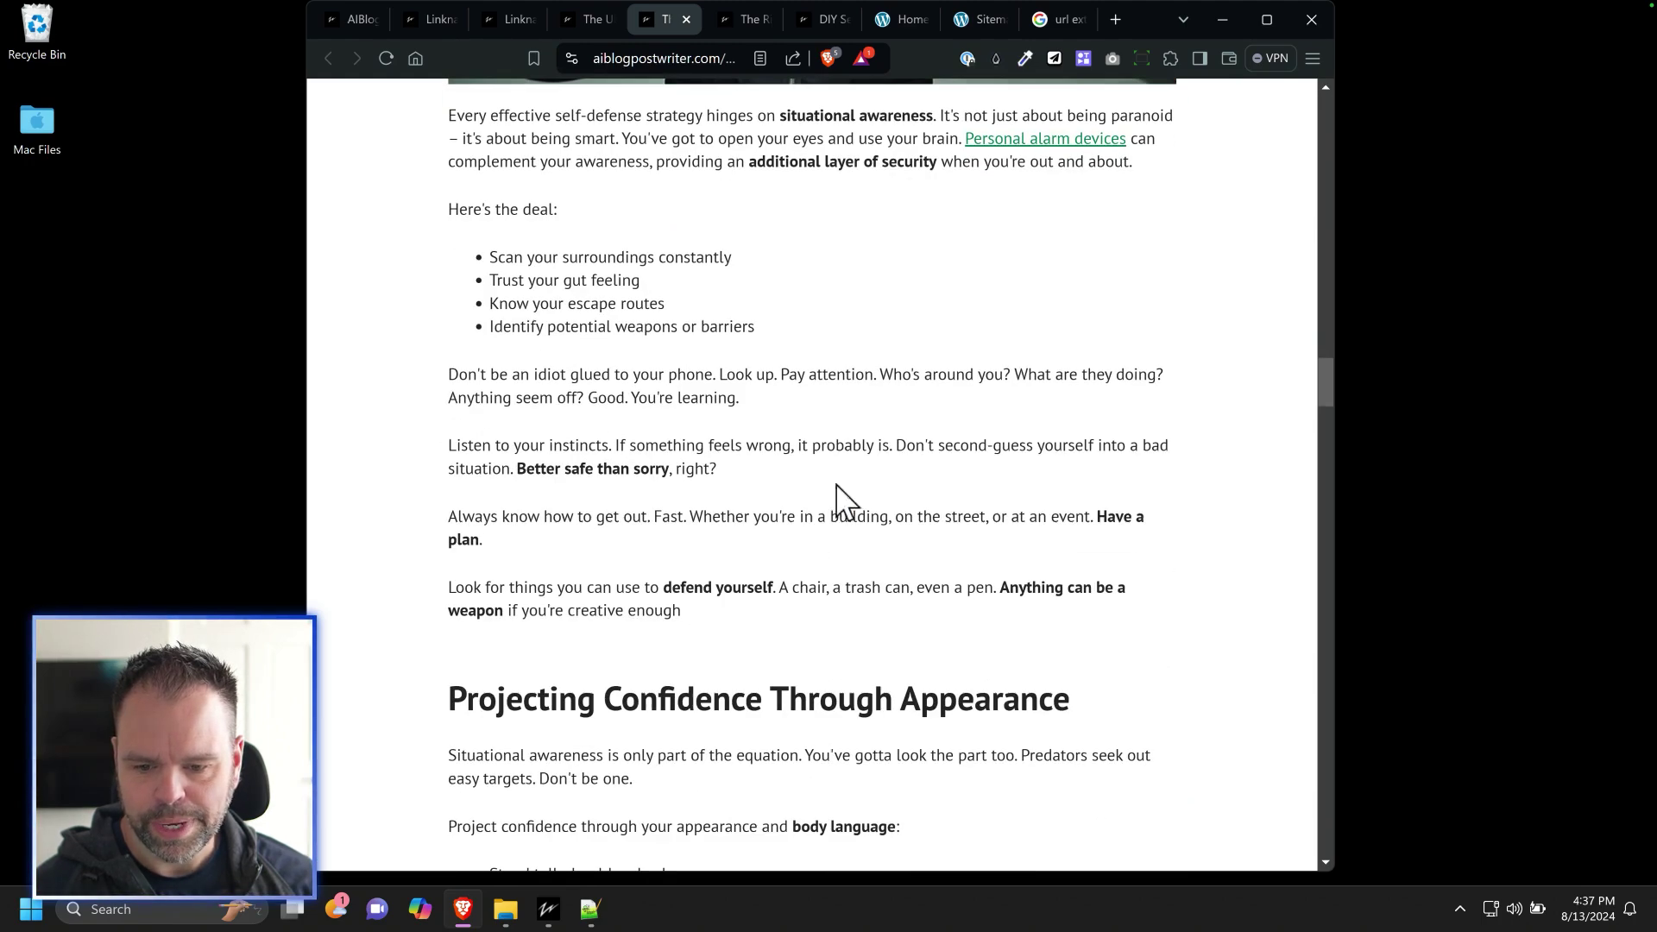
pyautogui.scroll(-10, 902, 466)
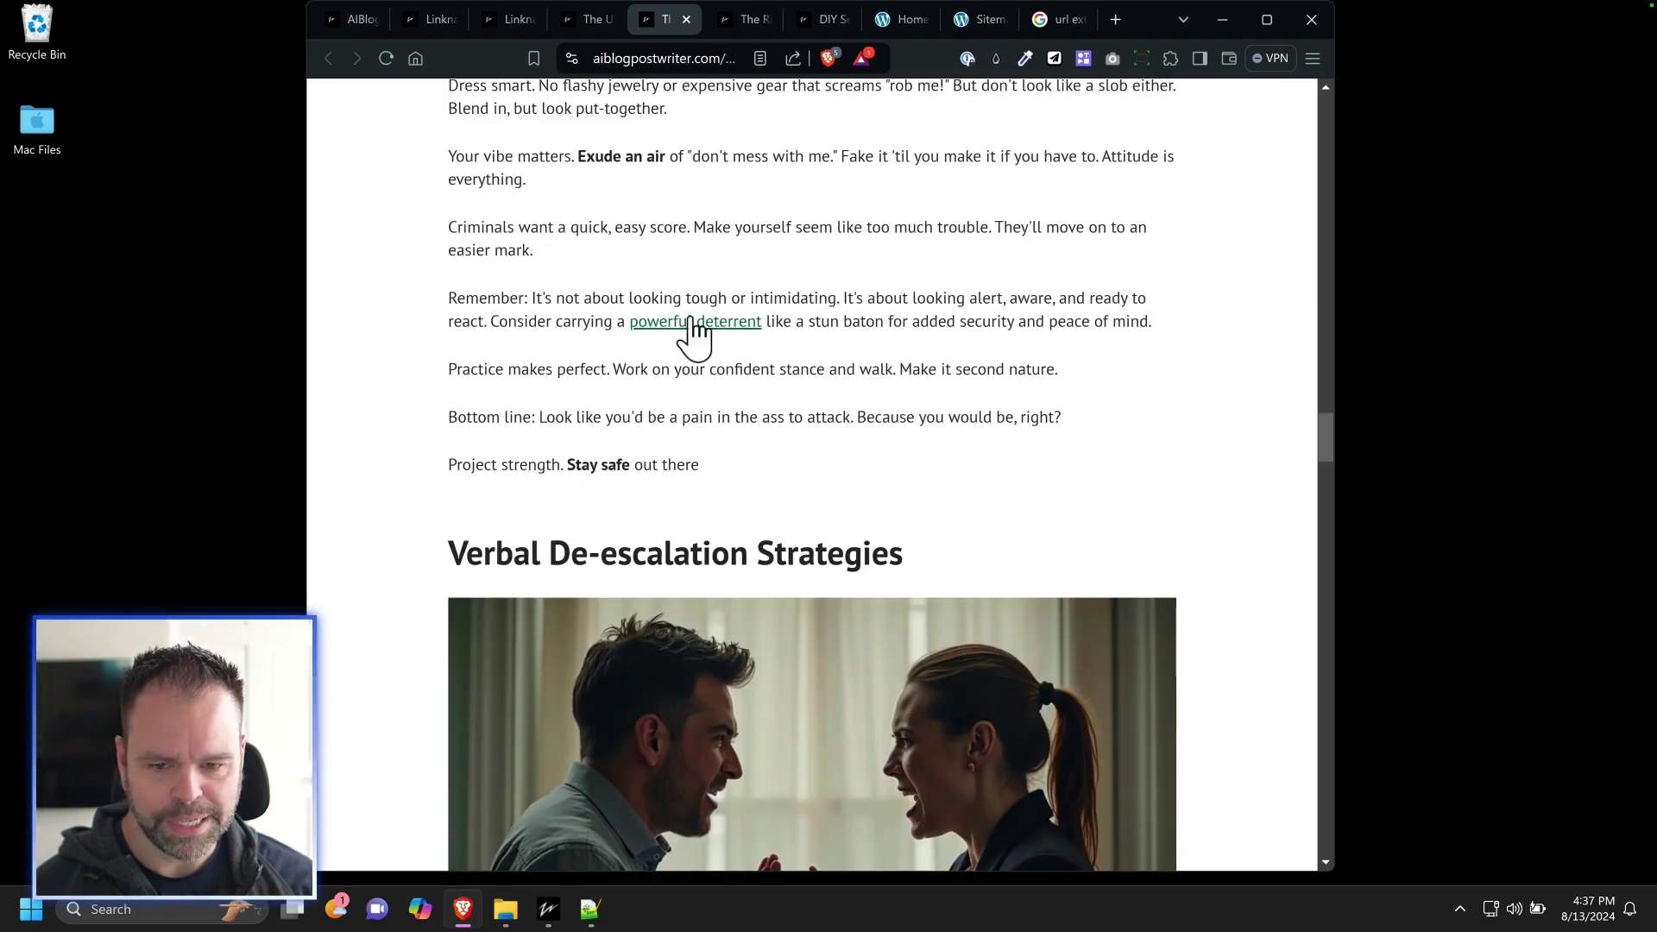
# Switch to the Smart Home Security article and read through it
pyautogui.click(732, 16)
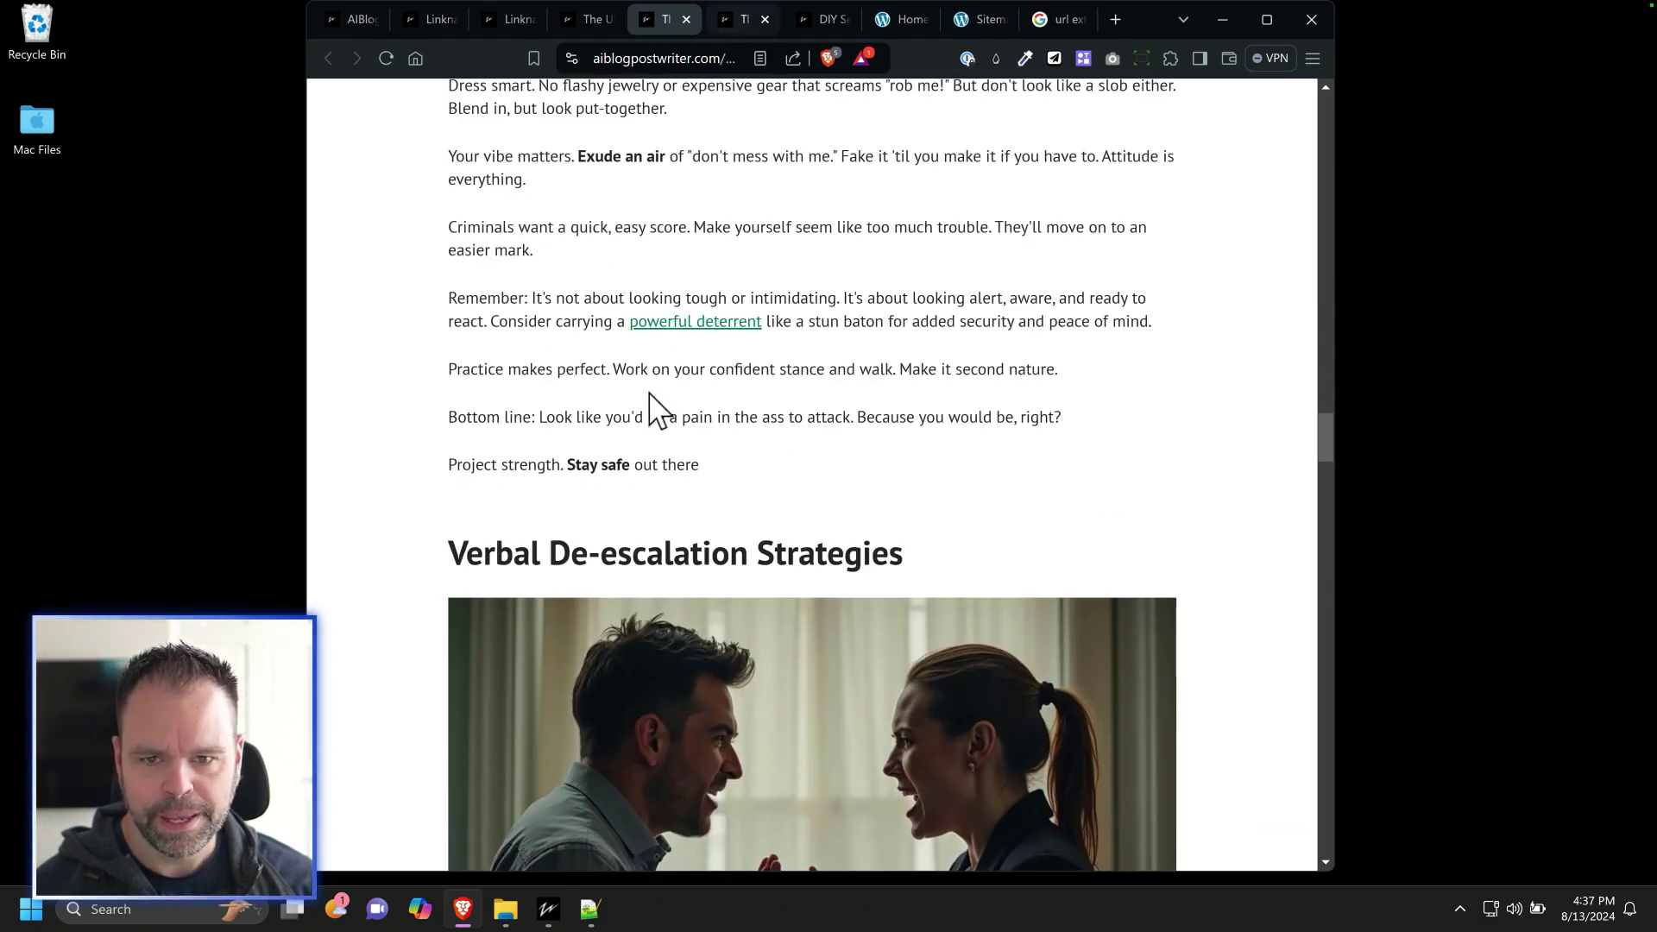
pyautogui.scroll(-4, 824, 479)
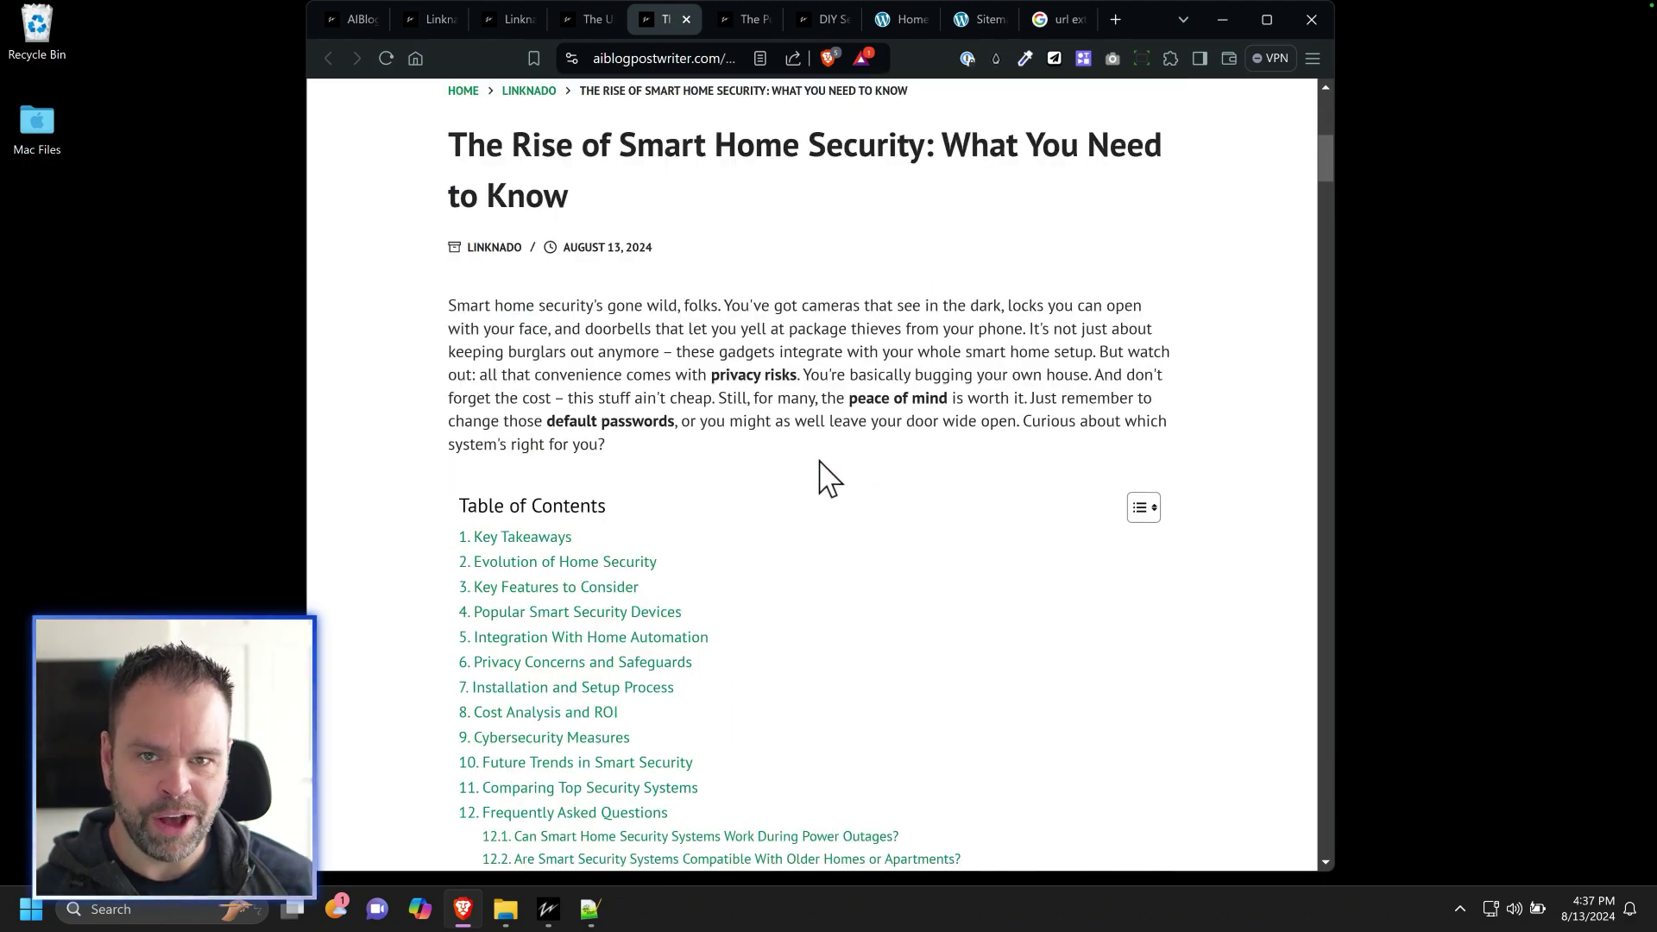
pyautogui.scroll(-15, 721, 566)
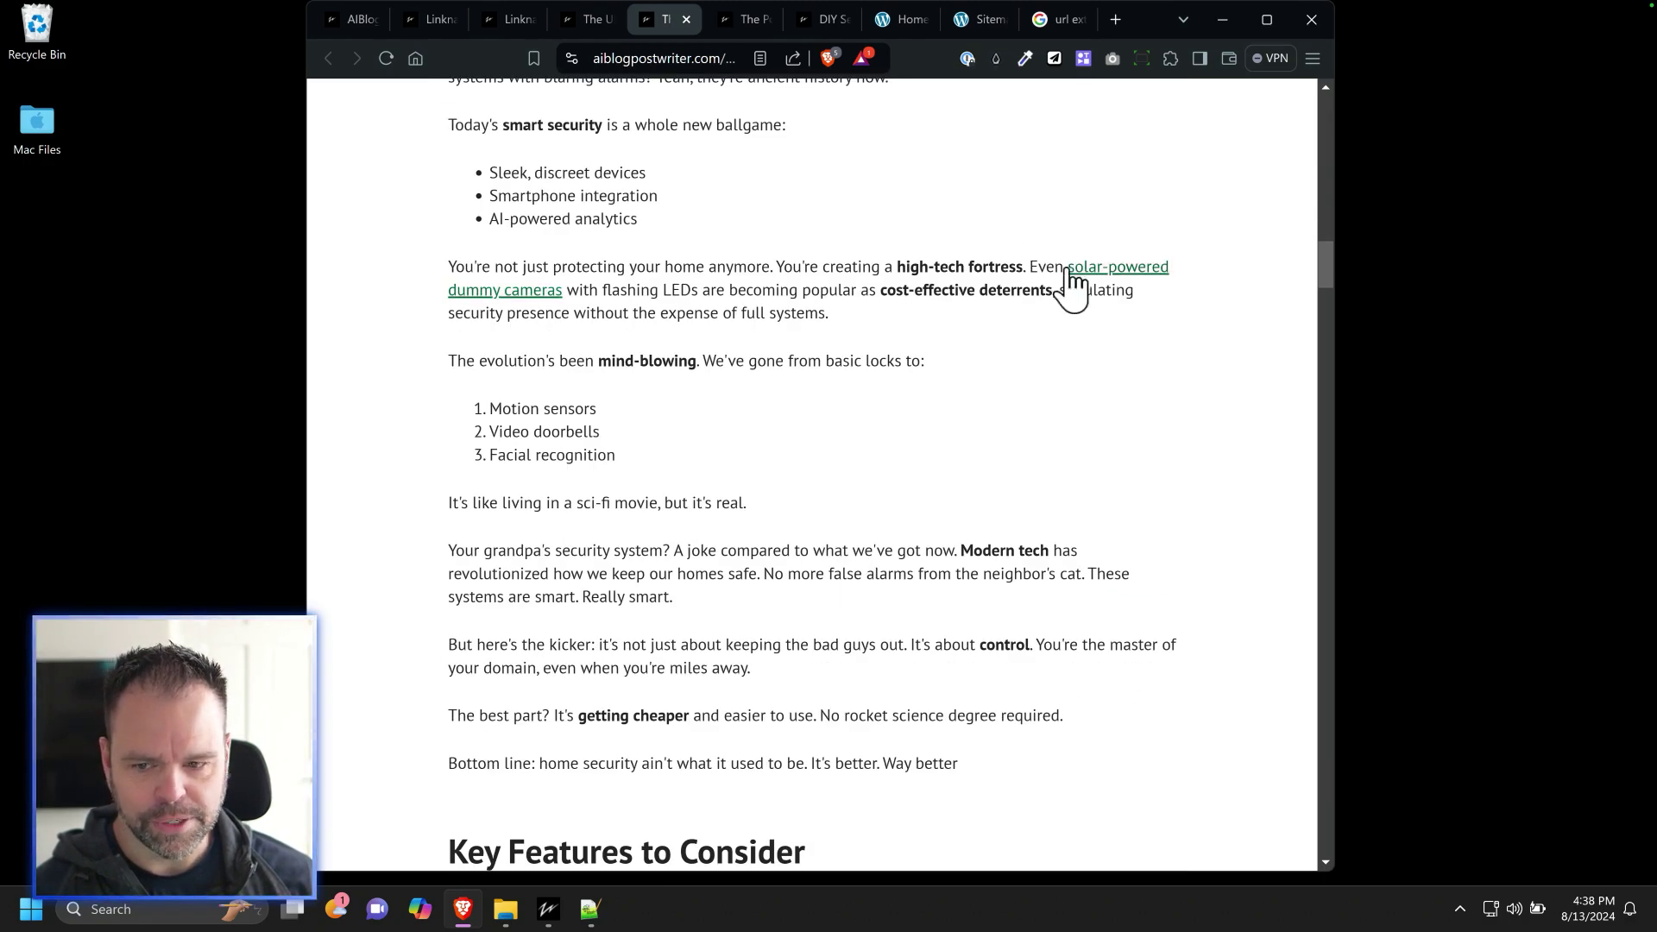
pyautogui.scroll(-3, 684, 429)
pyautogui.scroll(-5, 683, 429)
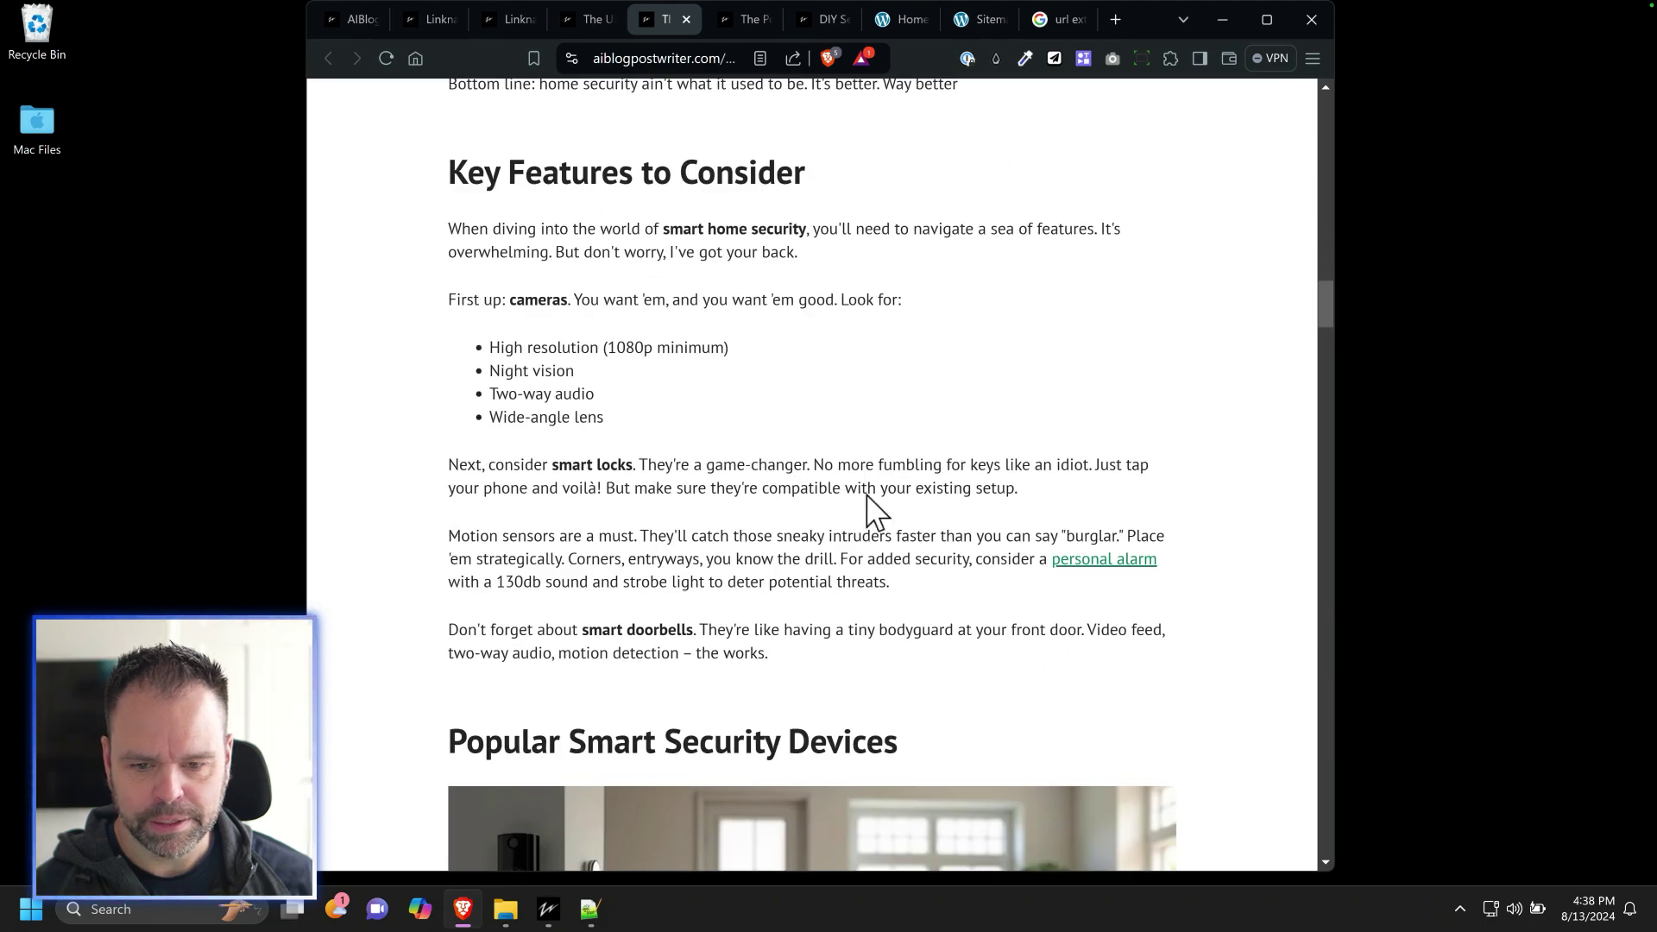
pyautogui.scroll(-8, 967, 546)
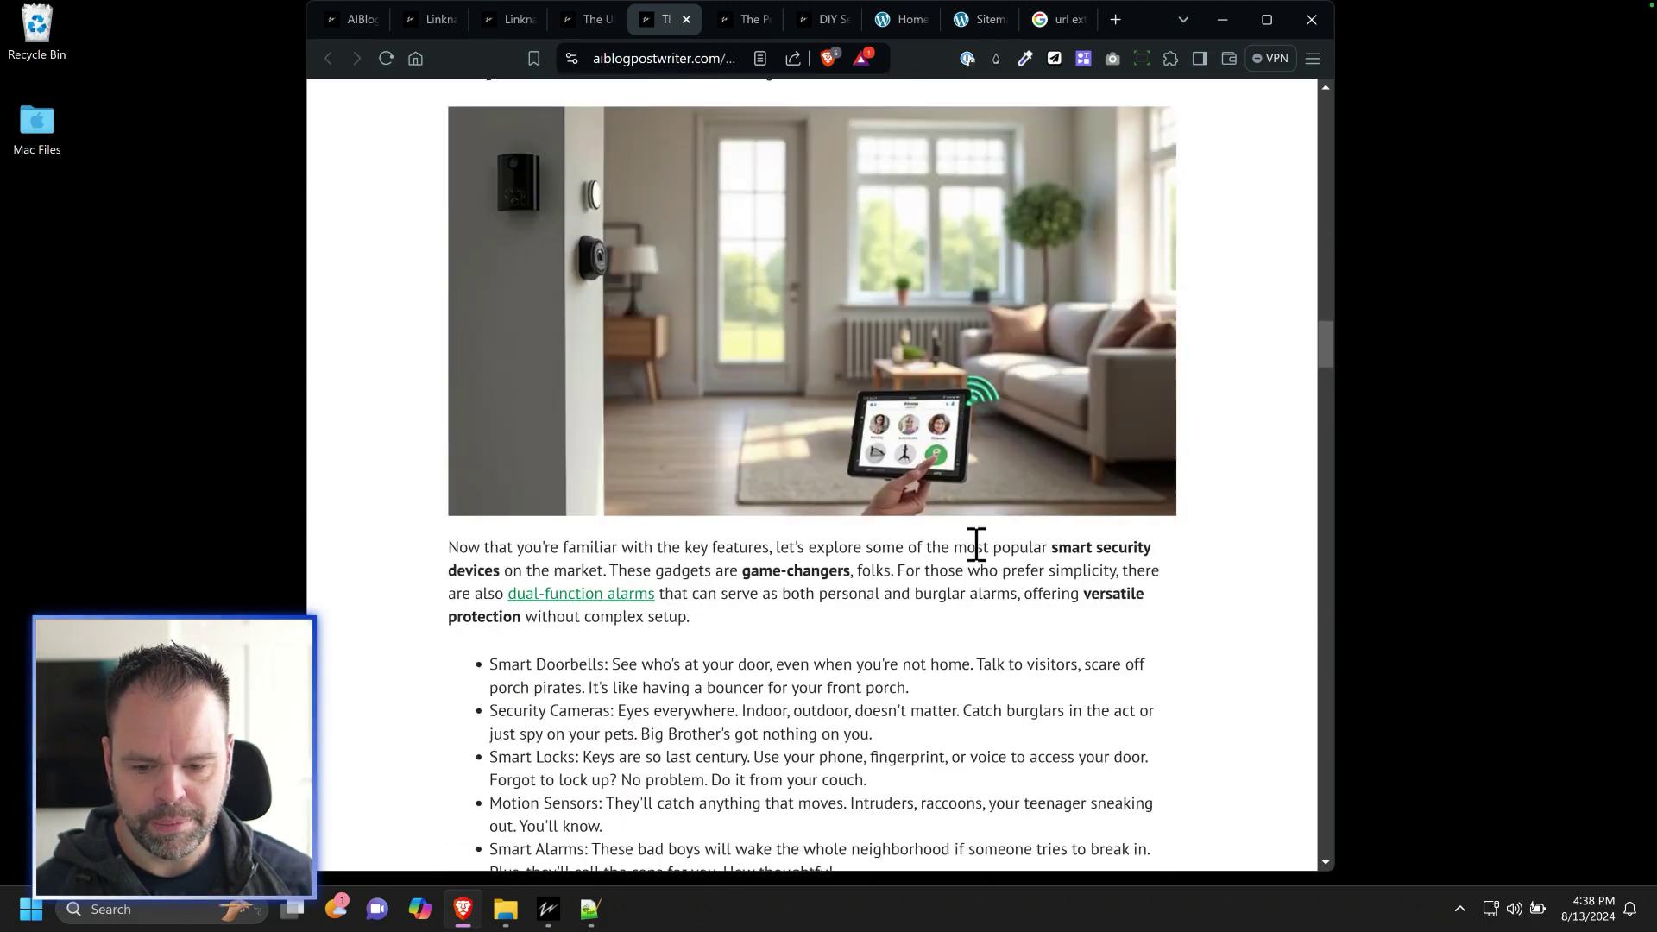
pyautogui.click(744, 19)
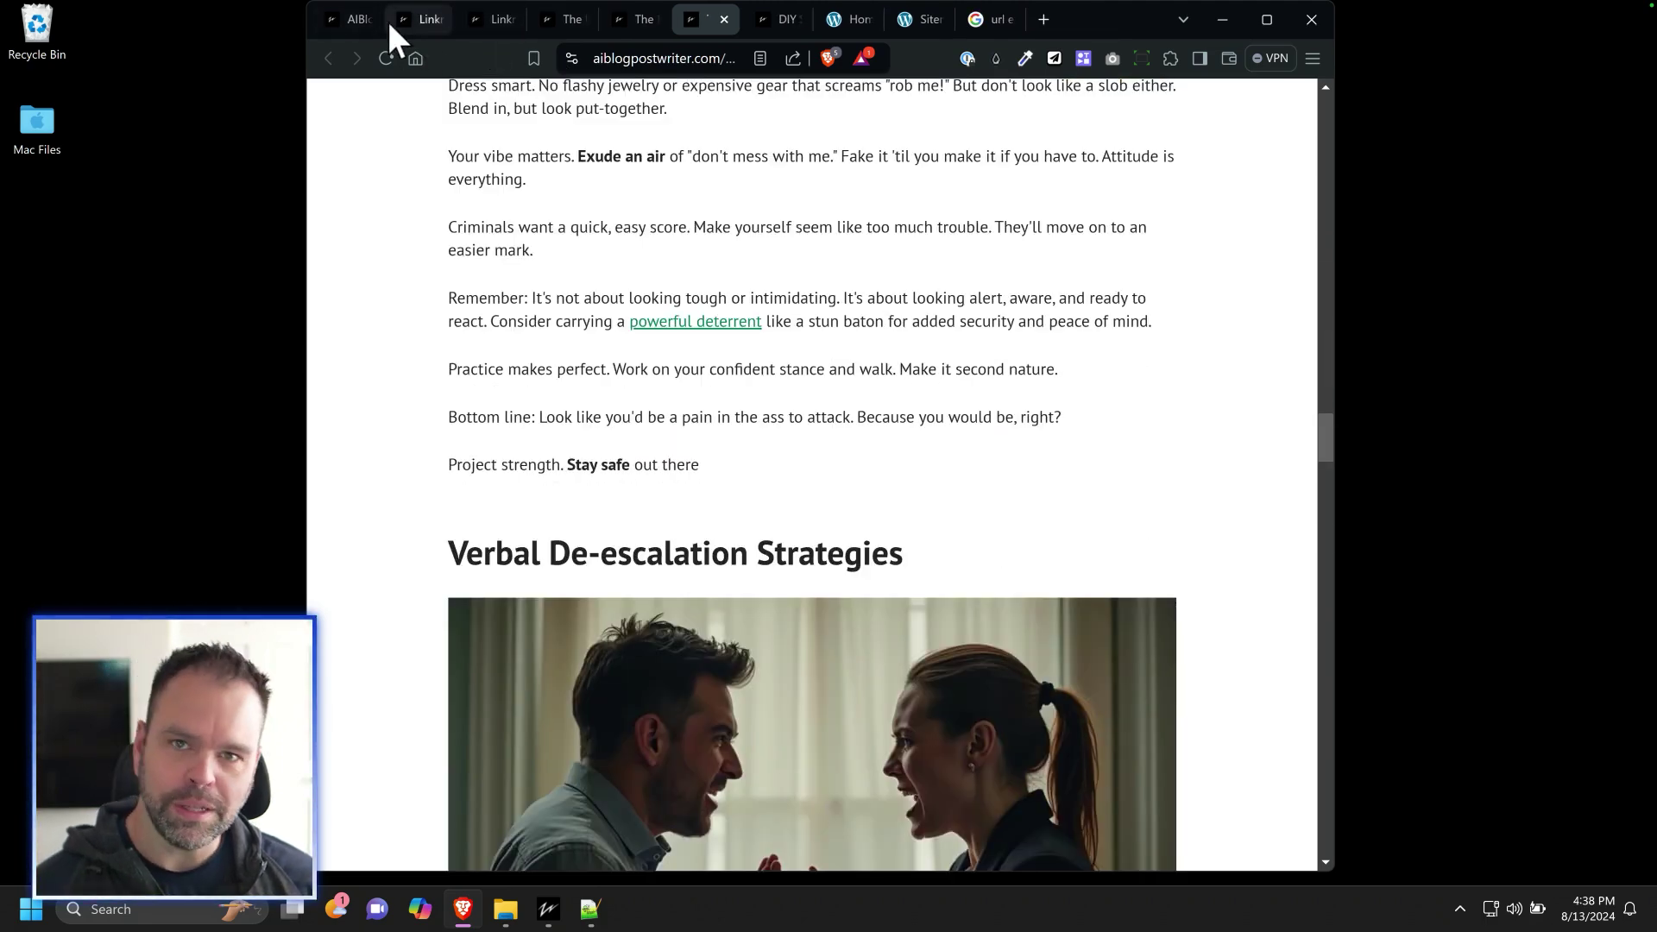
# Browse the Linknado category page of generated articles, then return to the planetselfdefense.com homepage
pyautogui.click(350, 19)
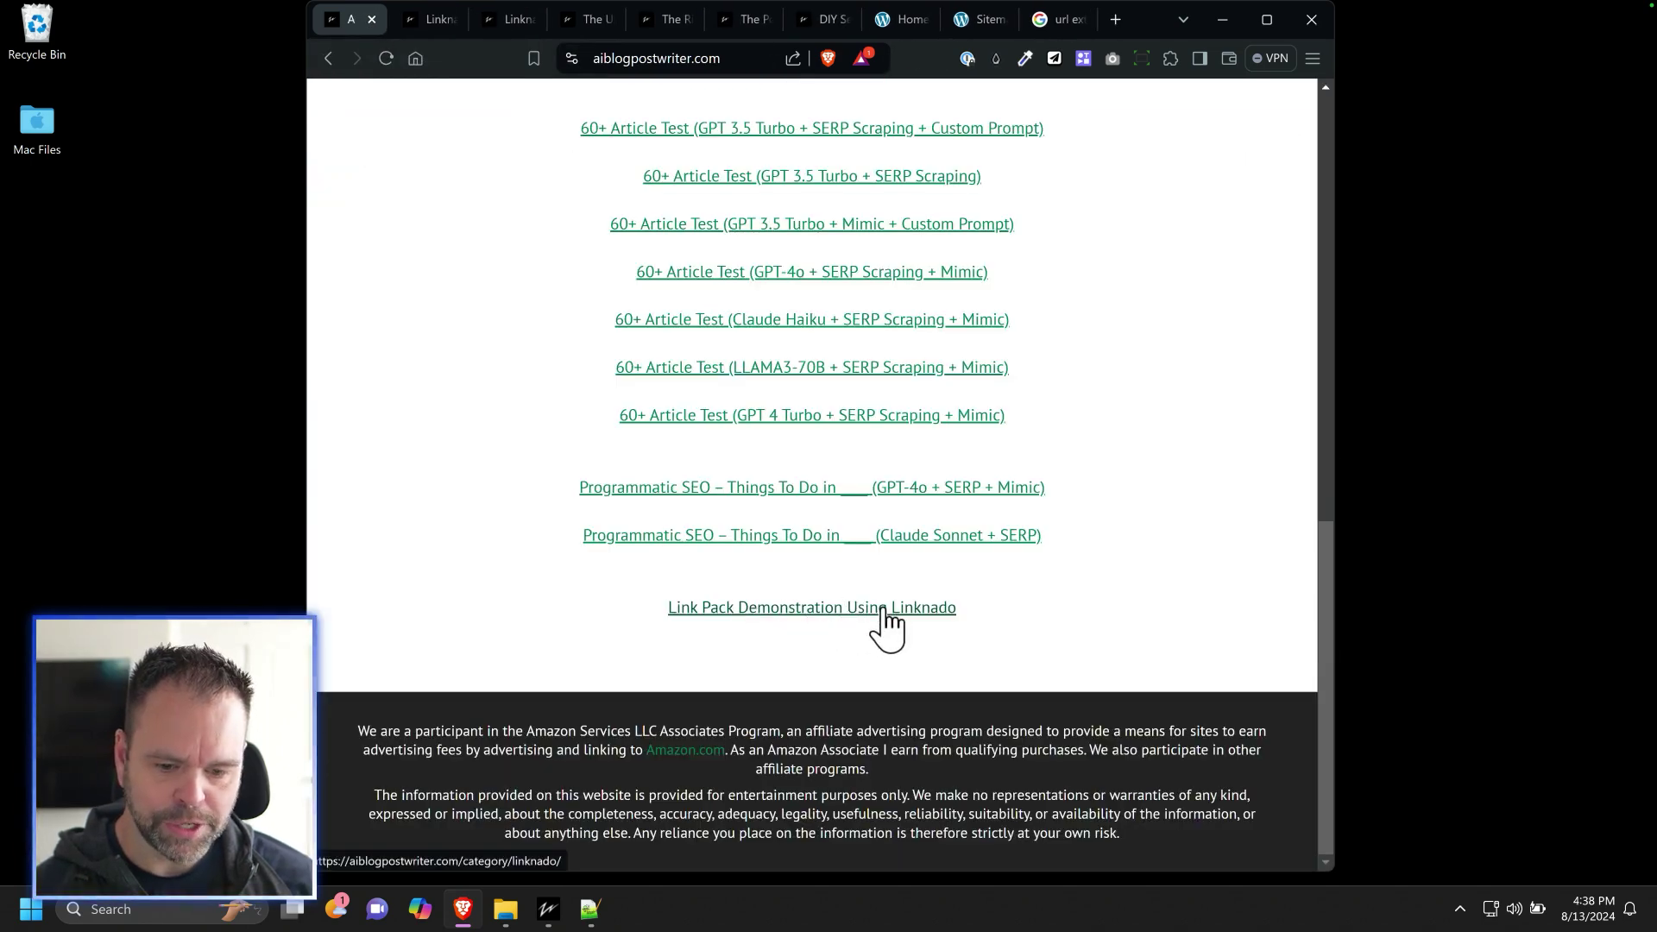
pyautogui.click(426, 21)
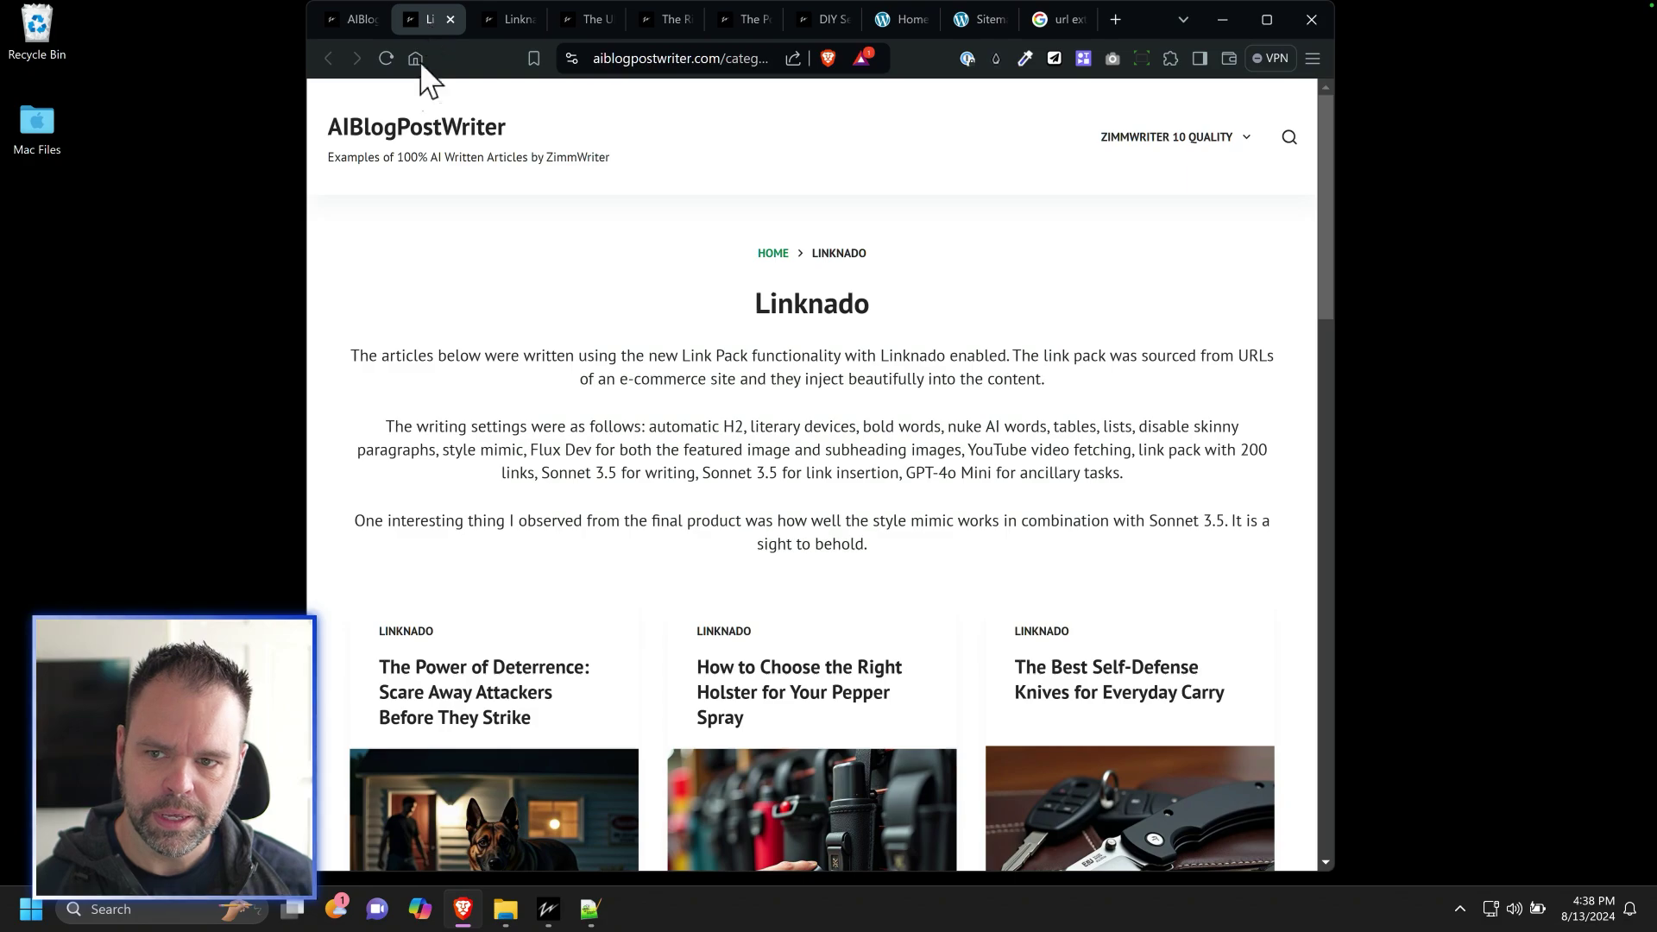
pyautogui.scroll(-5, 786, 524)
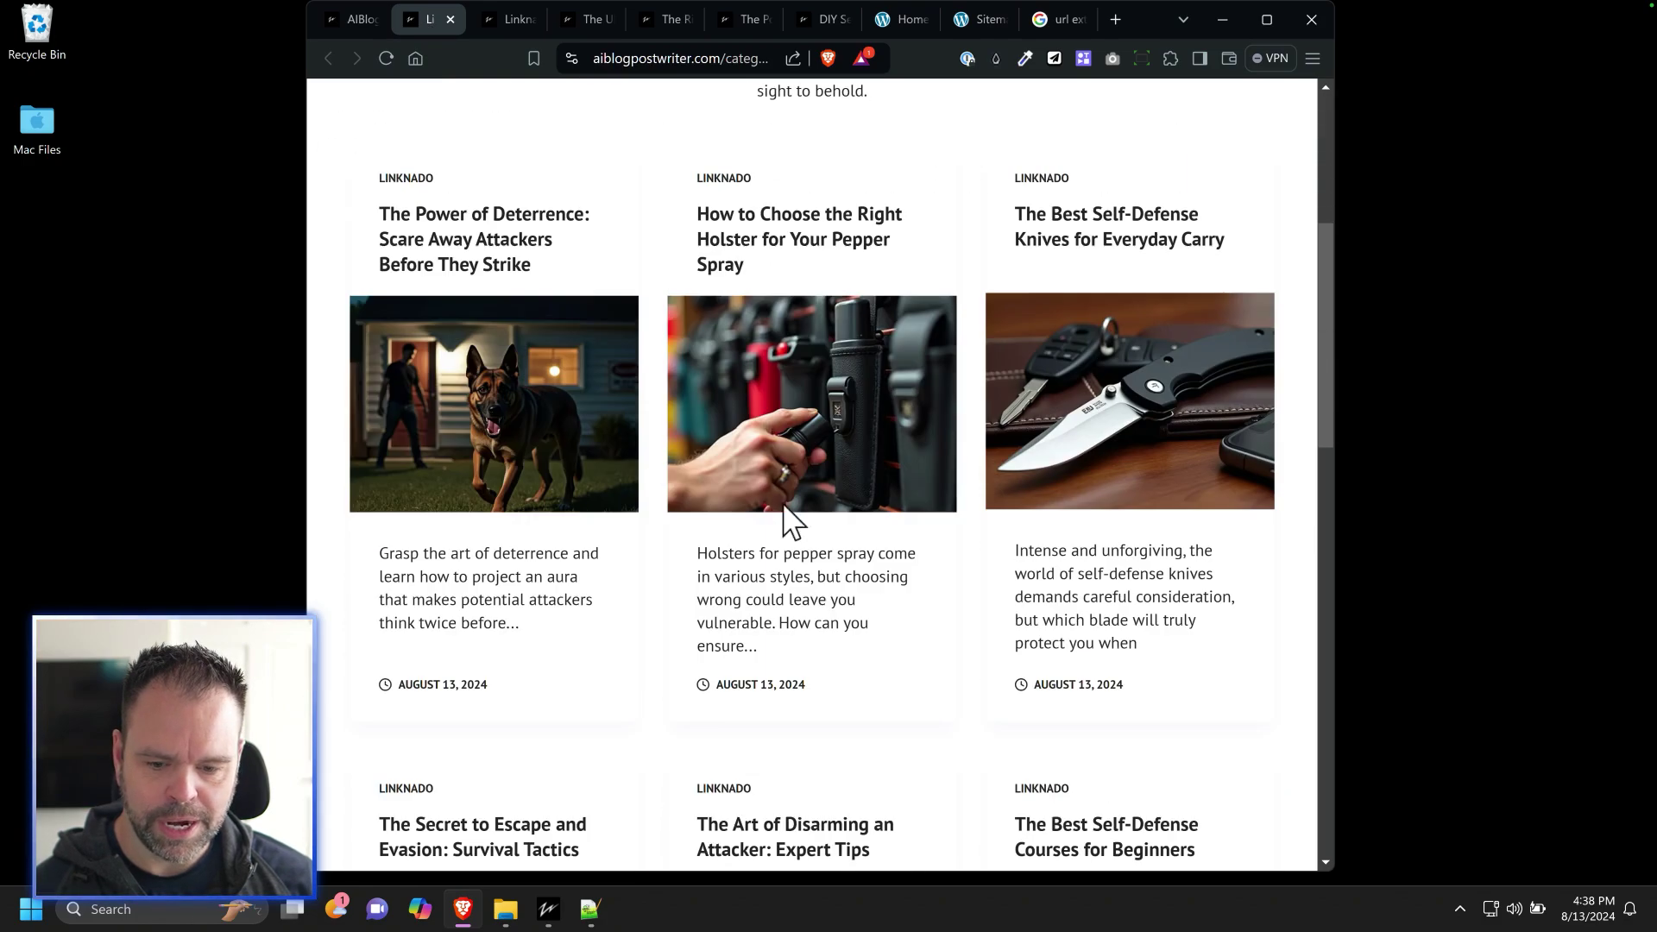
pyautogui.scroll(-7, 949, 604)
pyautogui.press('Home')
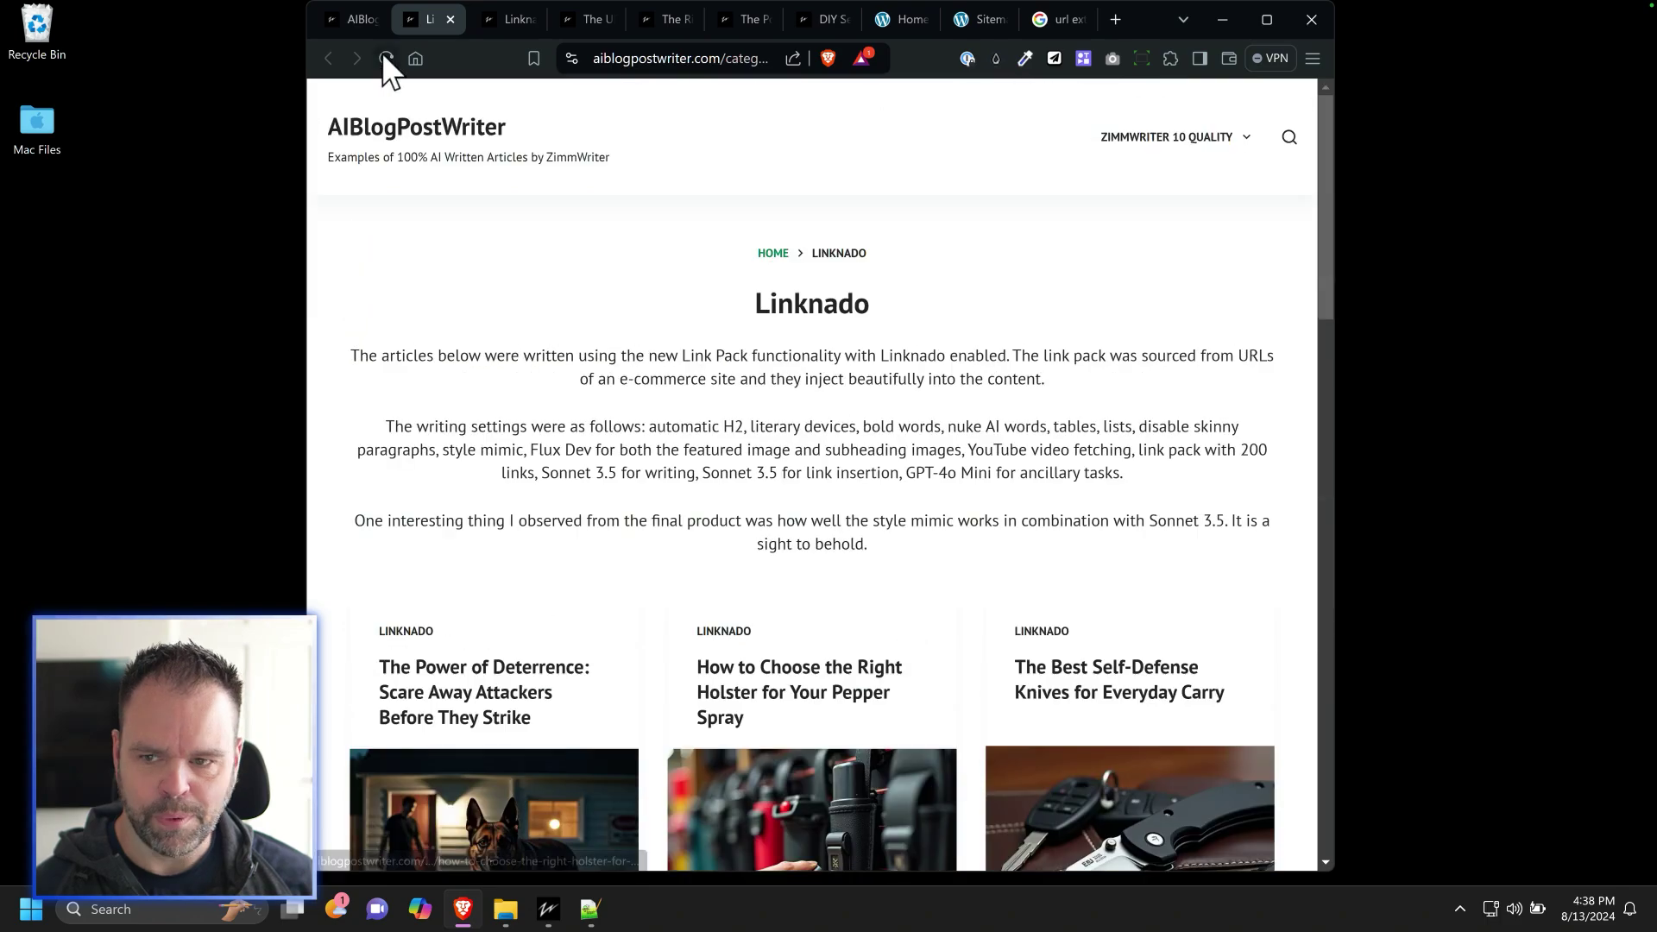
pyautogui.scroll(-10, 714, 425)
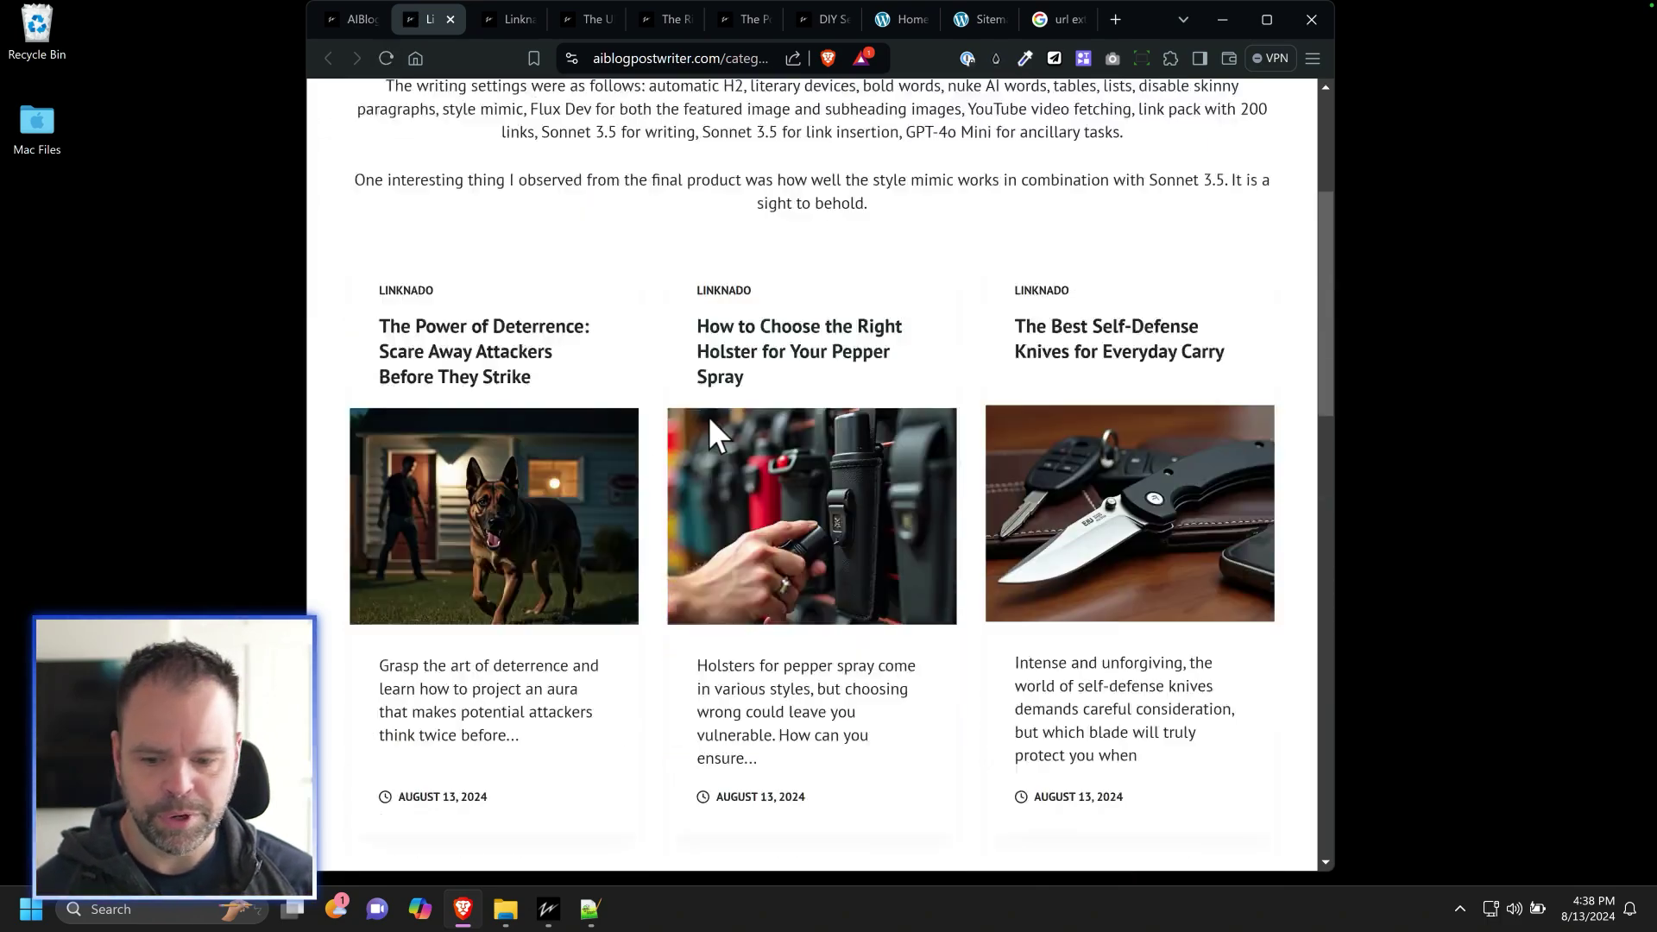
pyautogui.scroll(9, 754, 470)
pyautogui.scroll(2, 759, 466)
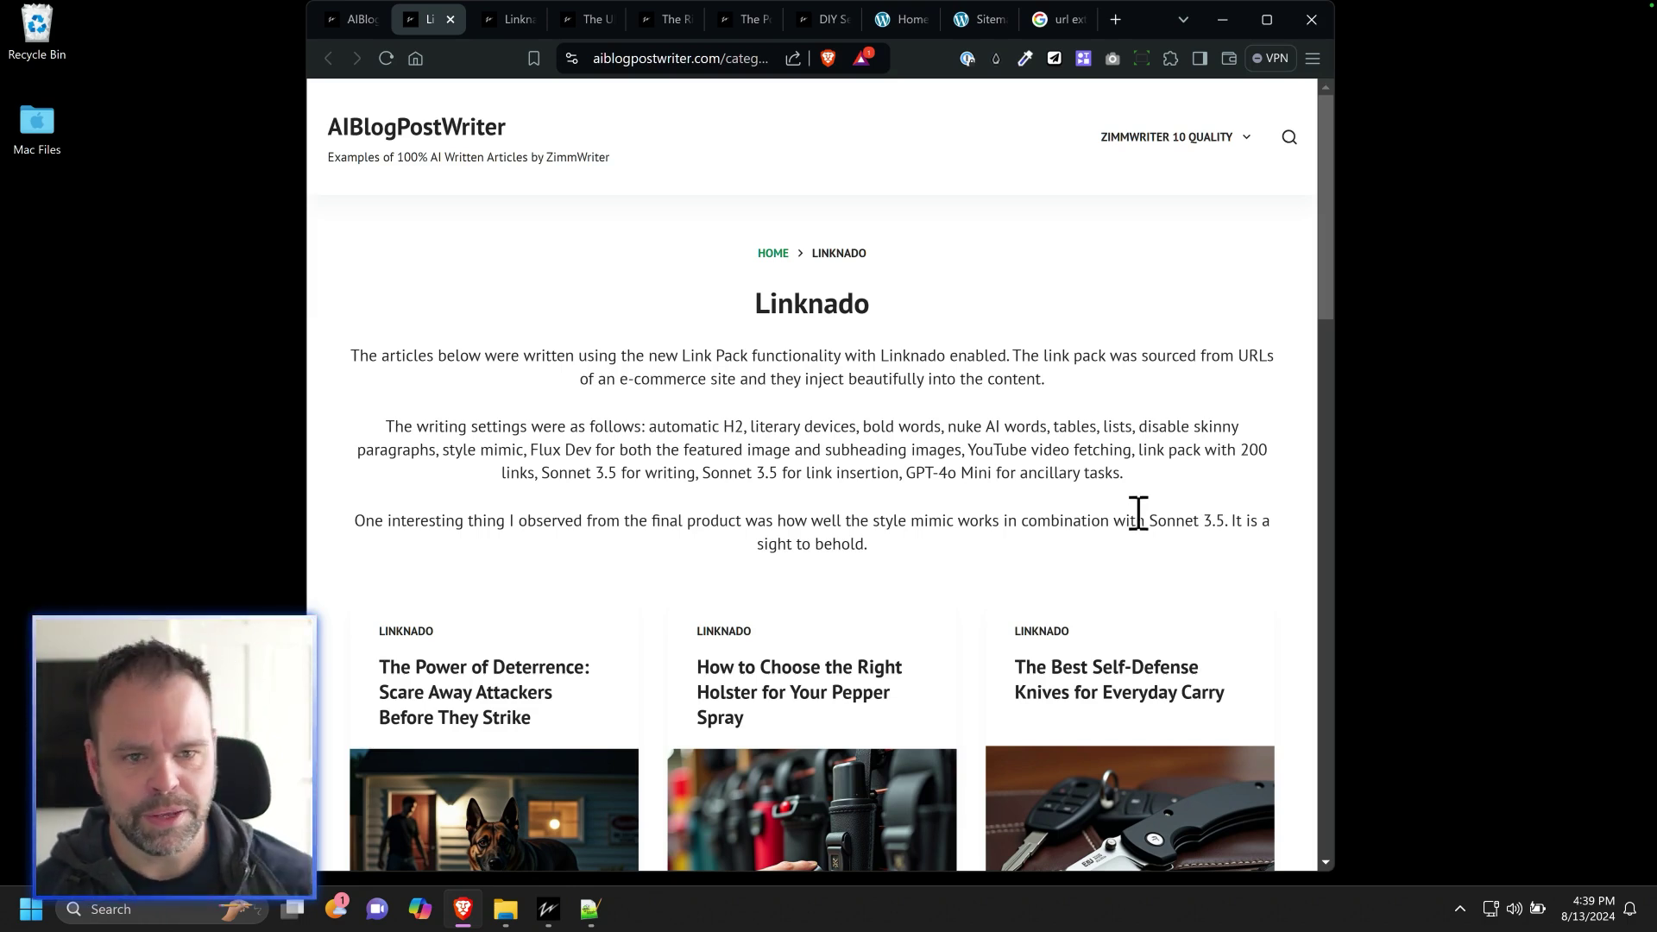
pyautogui.click(909, 21)
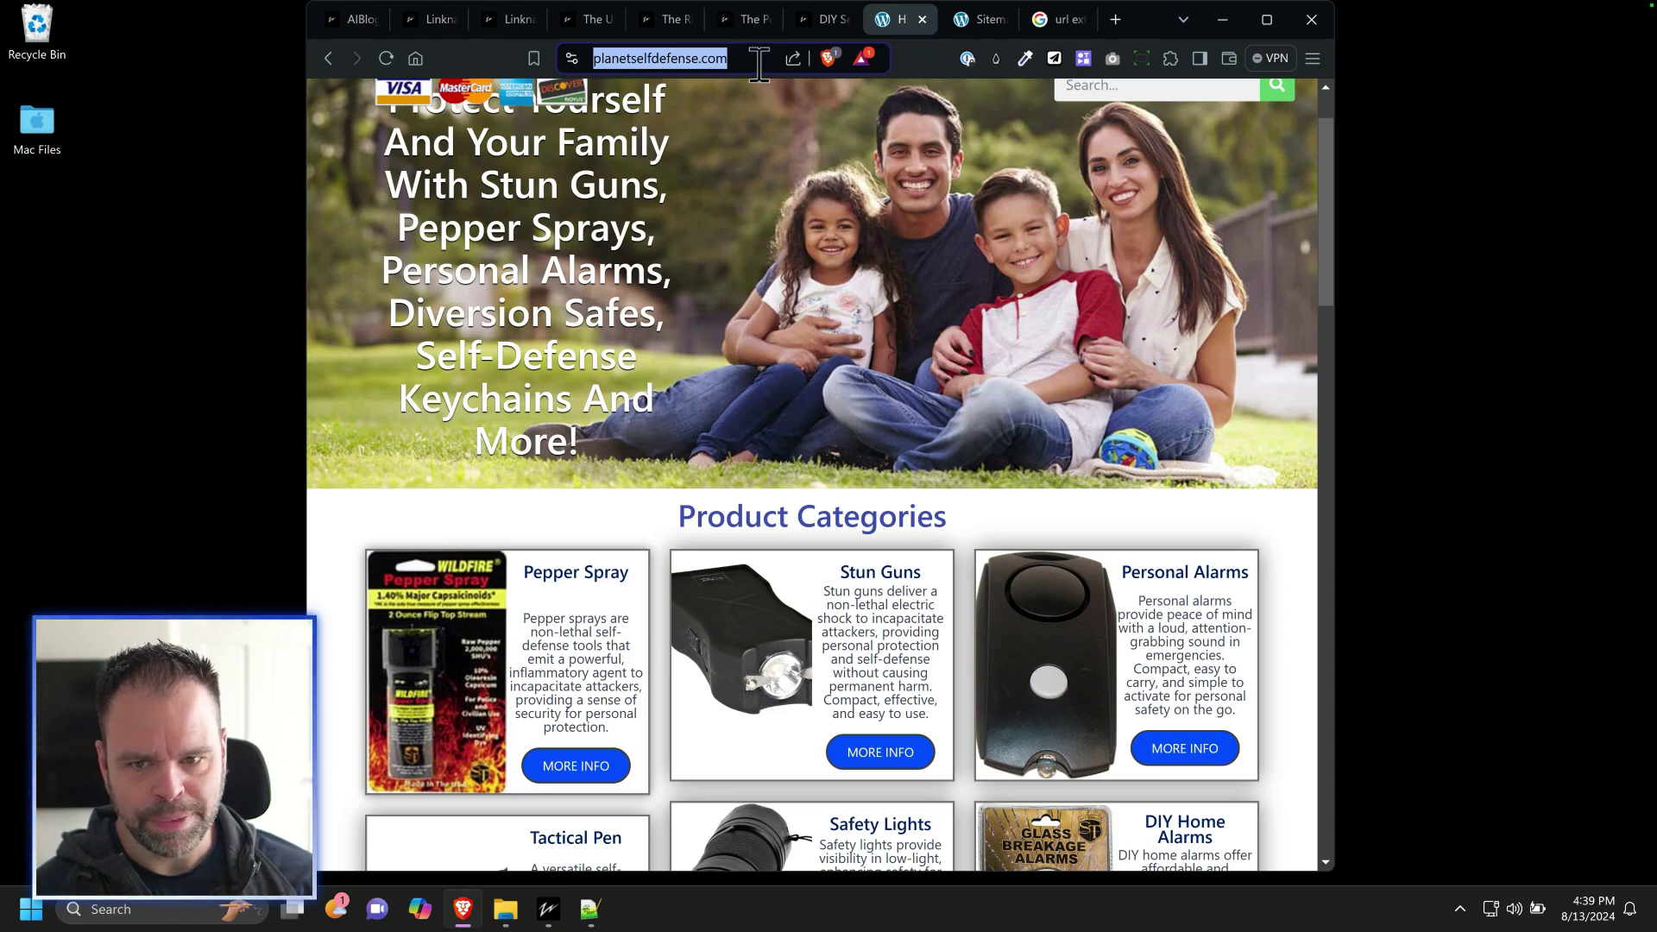
# Open the Planet Self Defense sitemap and scroll down its URL table
pyautogui.click(964, 21)
pyautogui.click(694, 58)
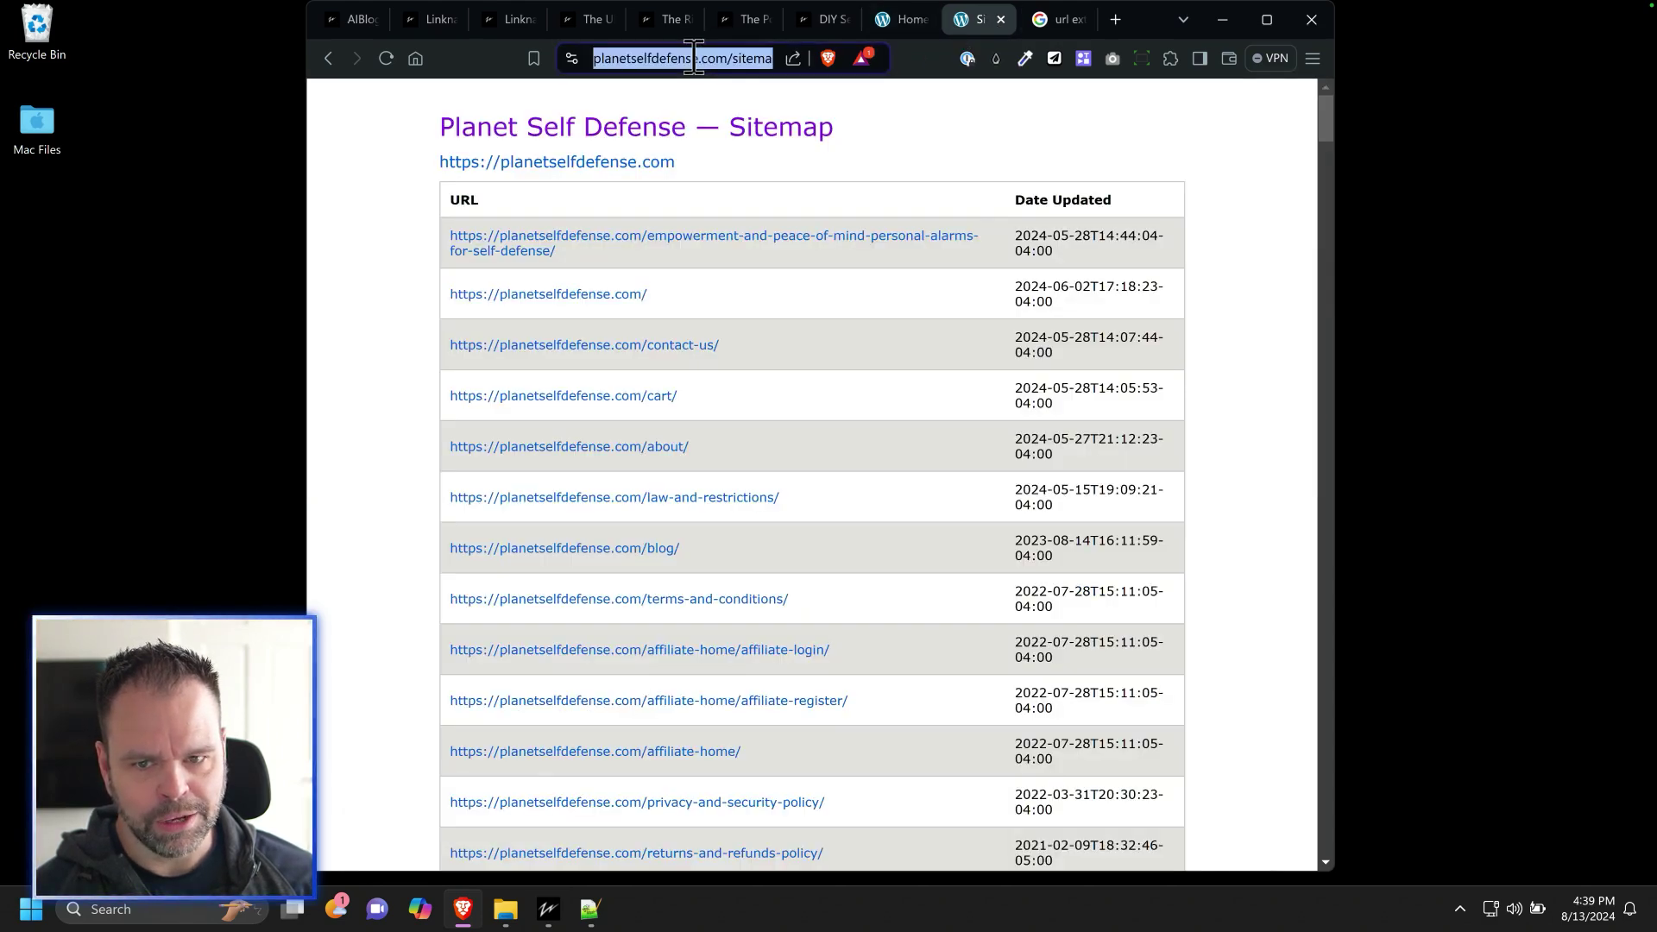
pyautogui.moveTo(445, 197); pyautogui.dragTo(466, 369)
pyautogui.click(436, 250)
pyautogui.click(369, 322)
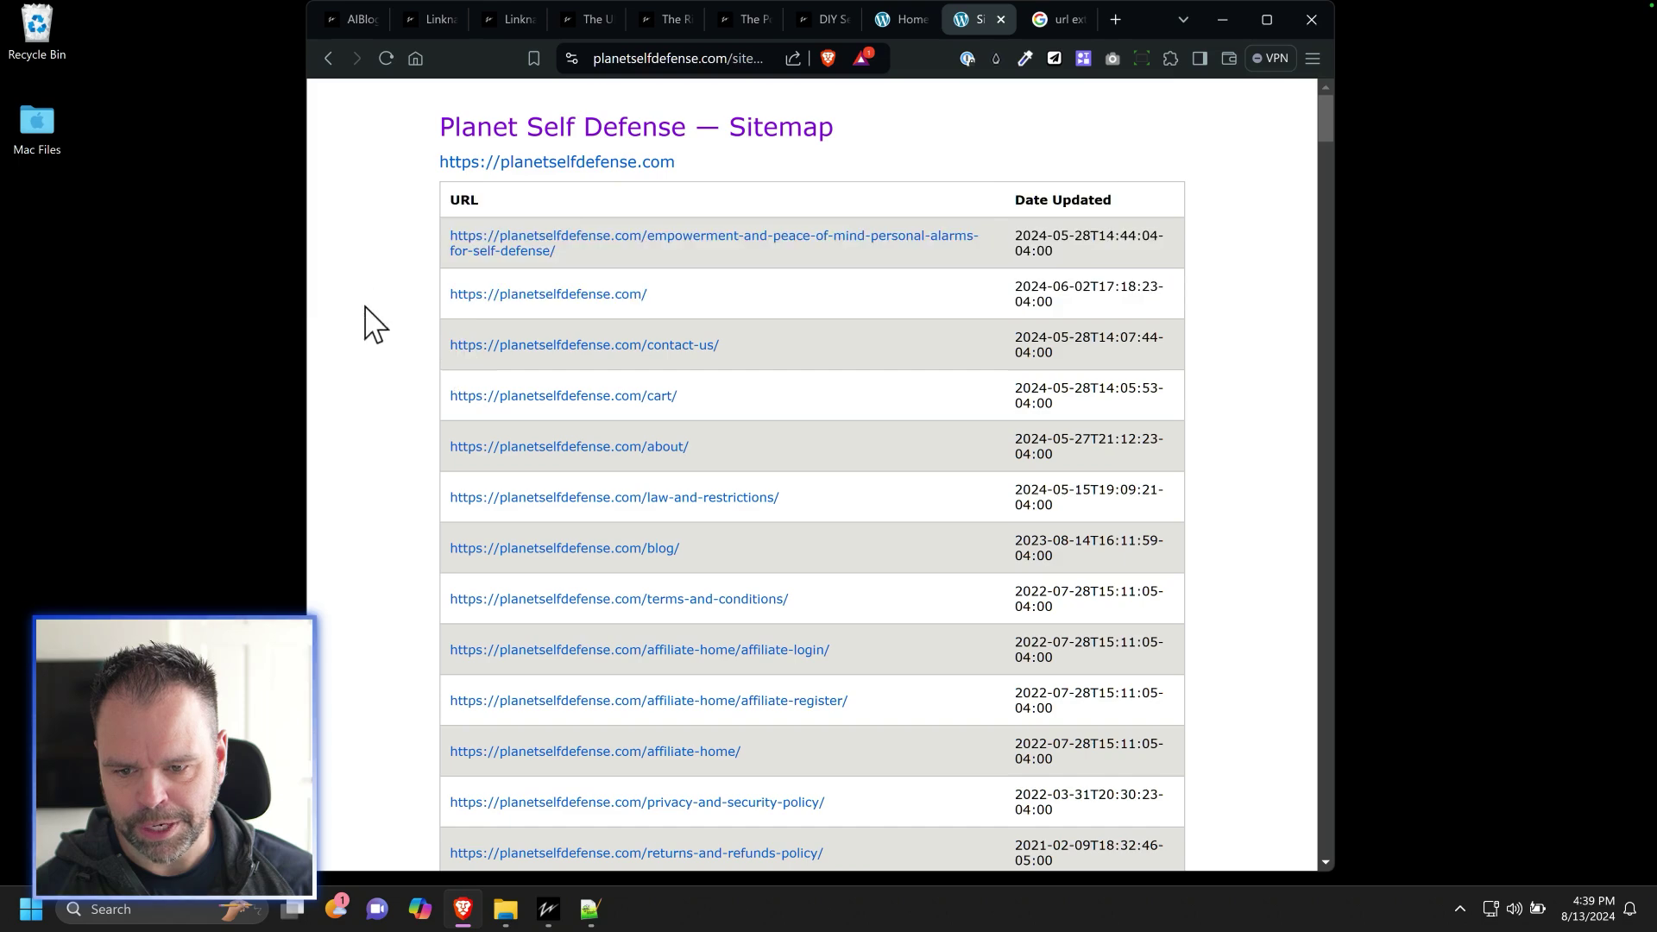
pyautogui.scroll(-2, 703, 517)
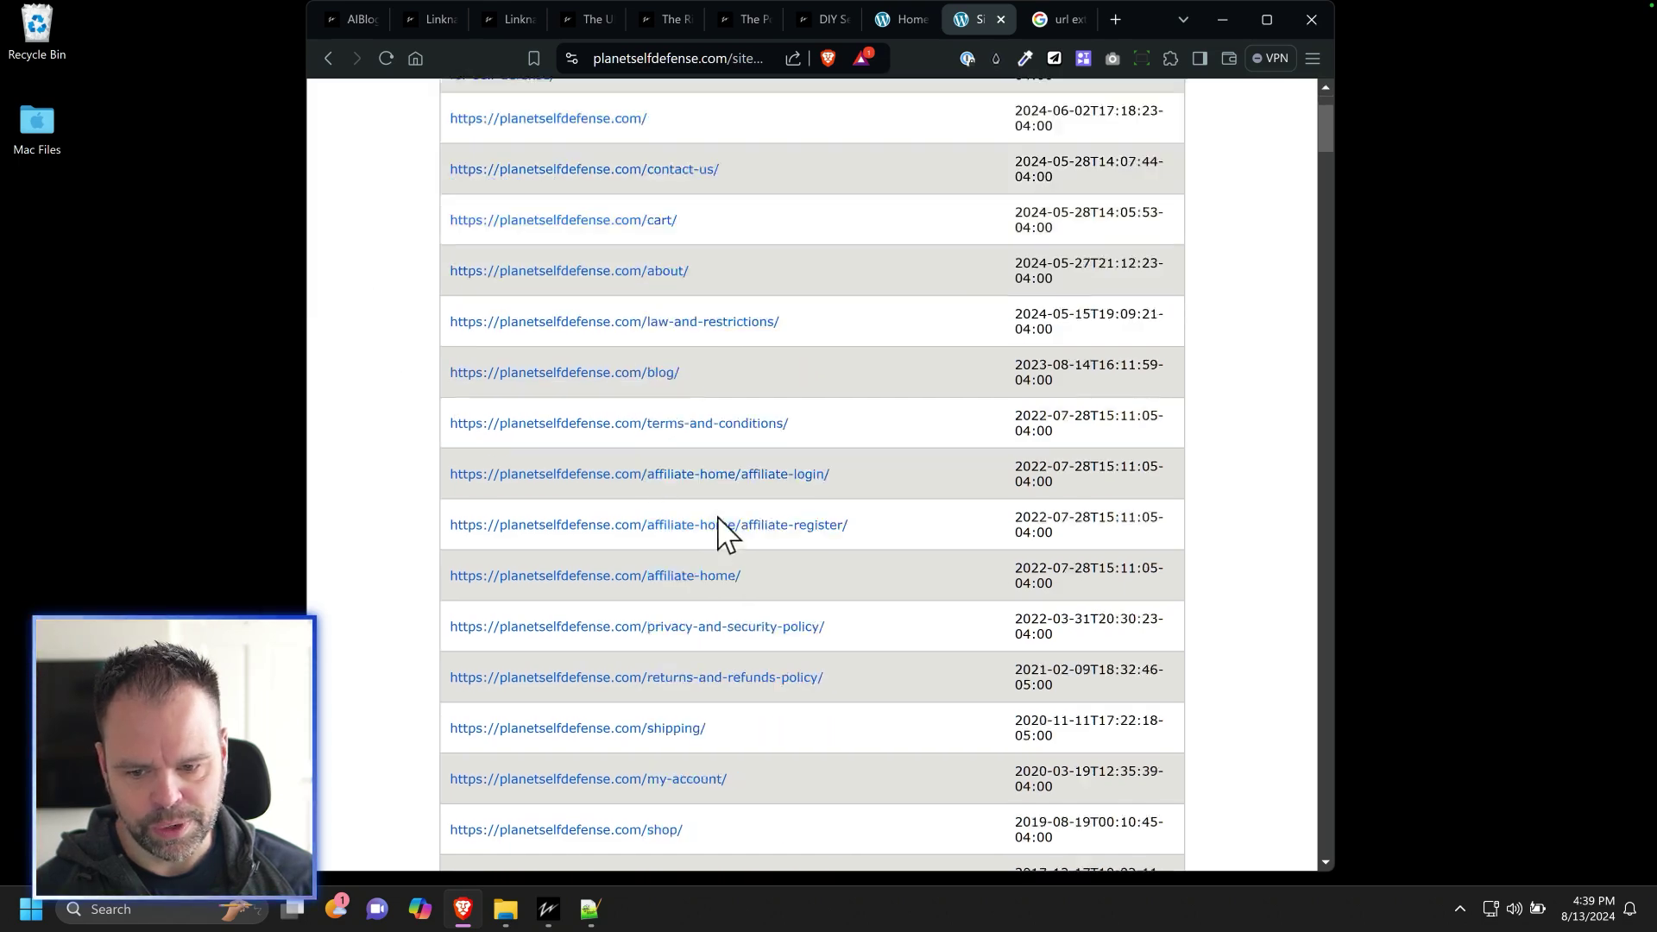
pyautogui.scroll(-4, 630, 453)
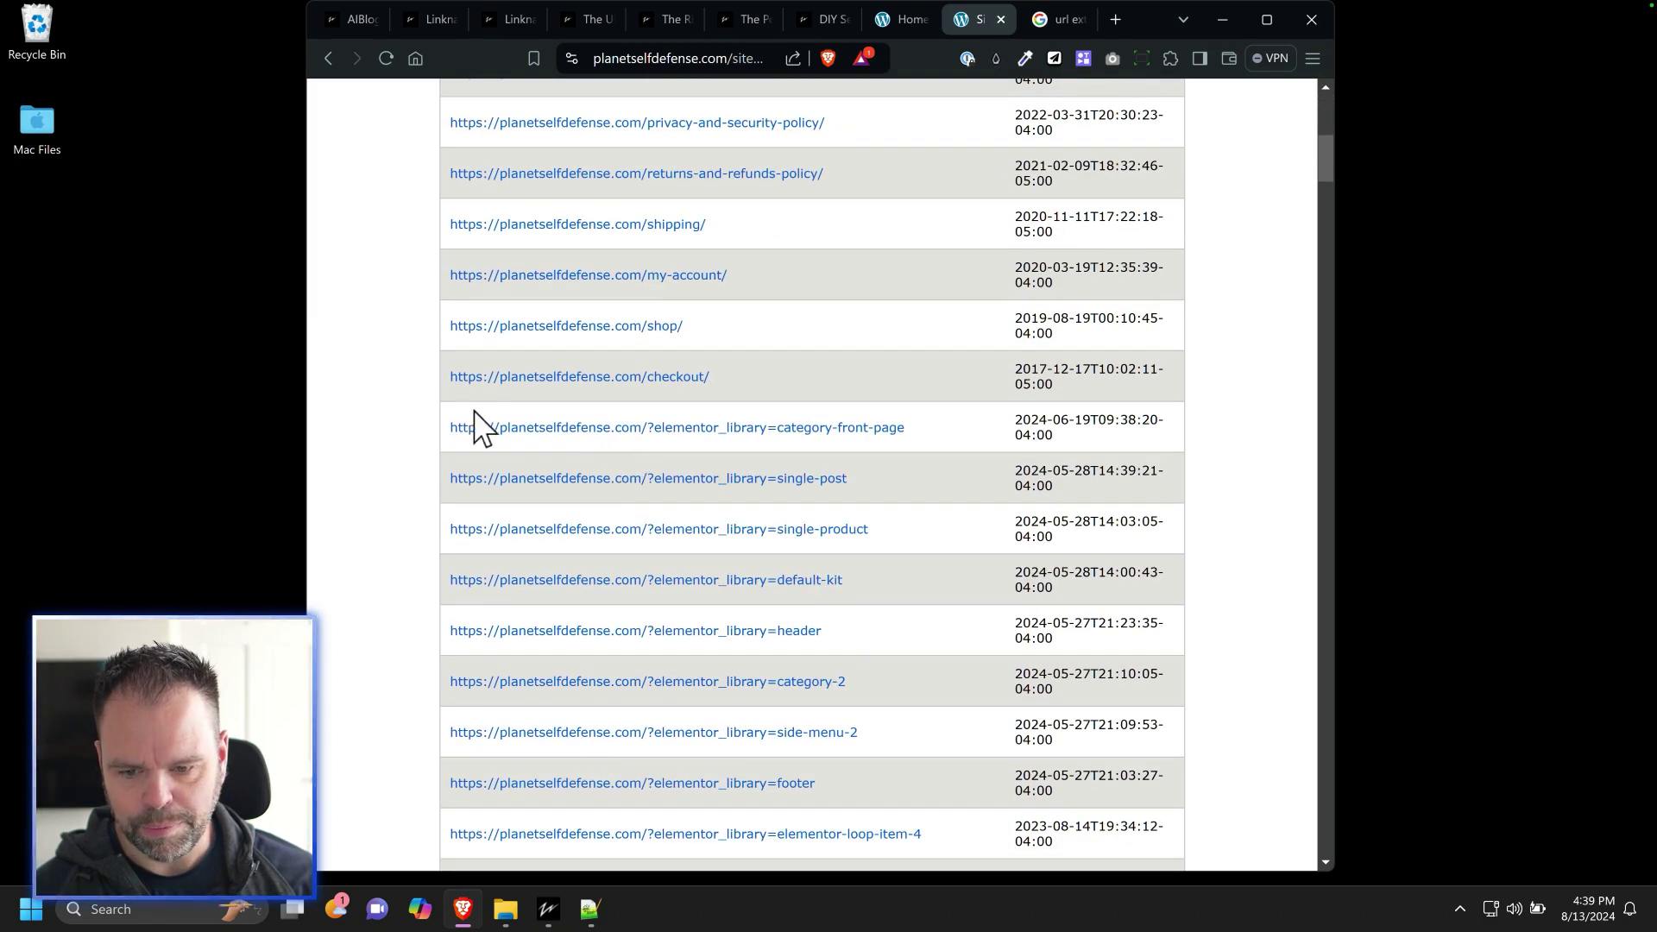
# Select the sitemap URL rows from front-page down to the 5-hole-handle knife product
pyautogui.keyDown('shift'); pyautogui.click(431, 423); pyautogui.keyUp('shift')
pyautogui.moveTo(493, 474); pyautogui.dragTo(649, 576)
pyautogui.moveTo(480, 442); pyautogui.dragTo(333, 459)
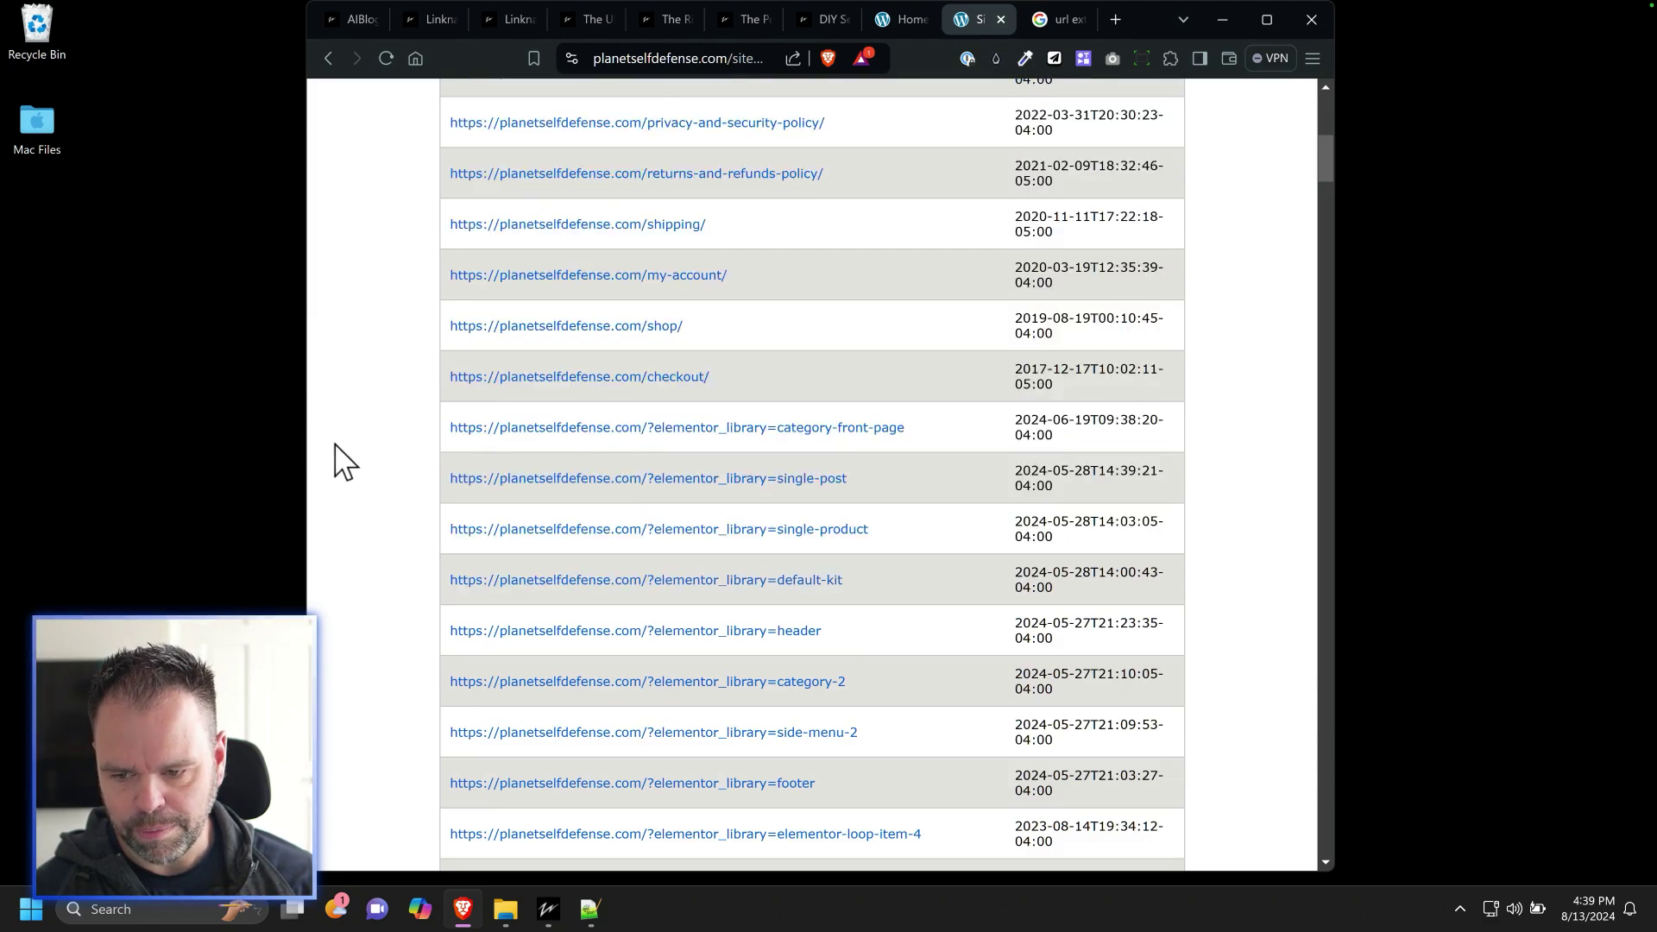
pyautogui.moveTo(444, 425); pyautogui.dragTo(577, 583)
pyautogui.scroll(-20, 604, 586)
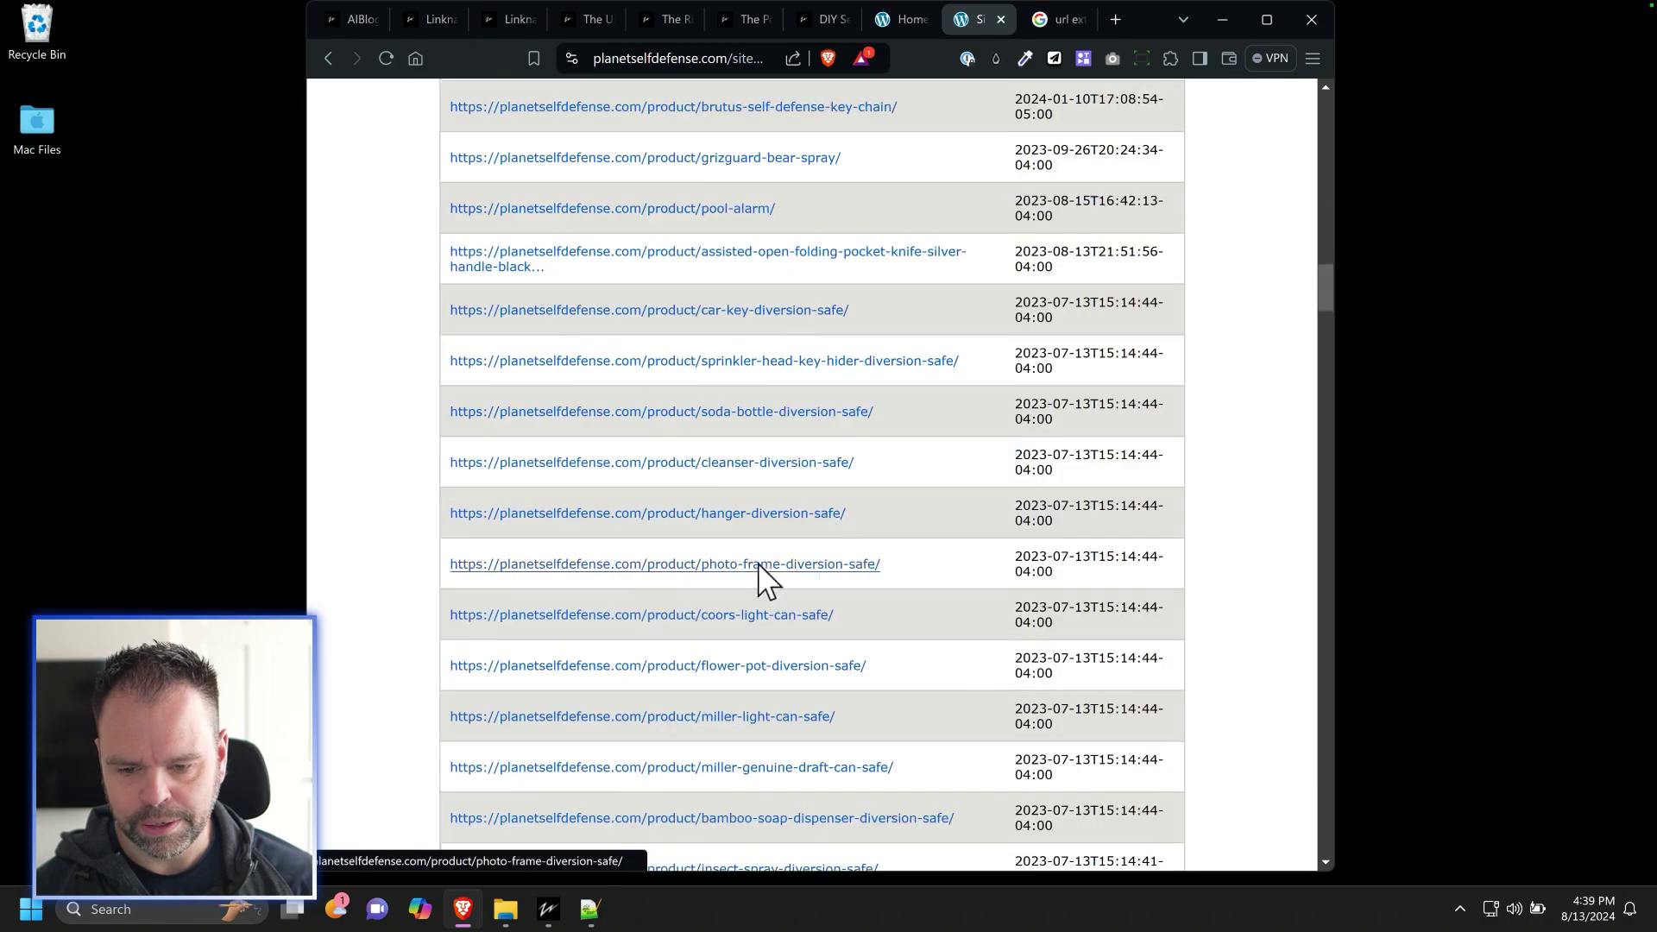
pyautogui.scroll(-10, 987, 584)
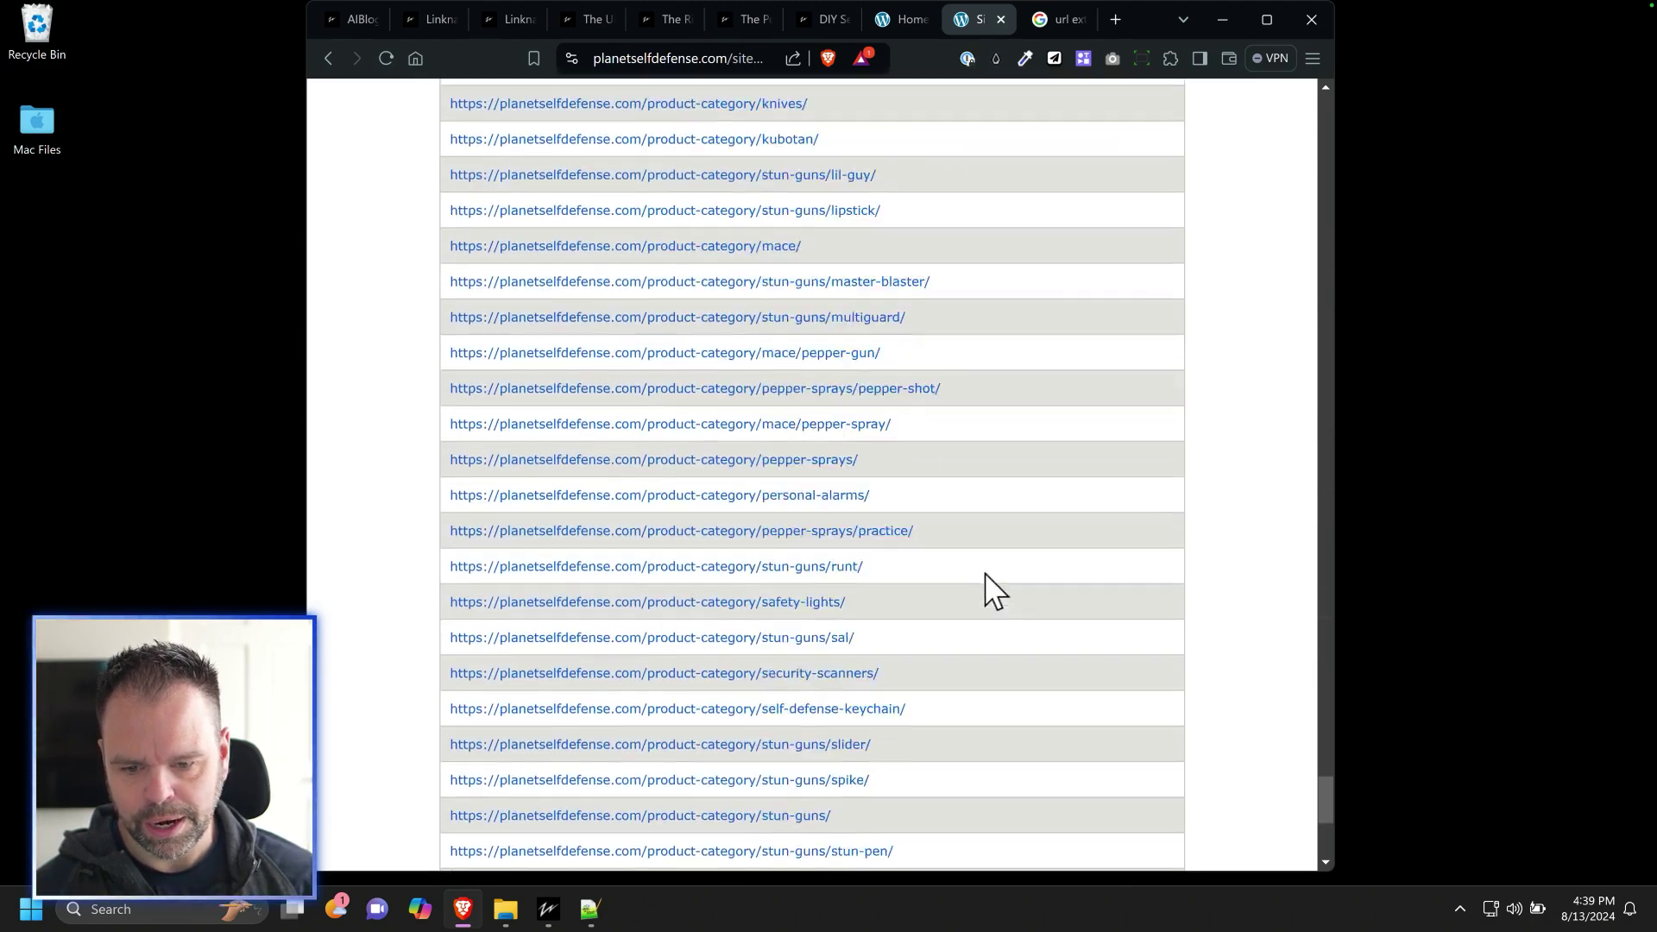
pyautogui.scroll(8, 980, 581)
pyautogui.keyDown('shift'); pyautogui.click(974, 595); pyautogui.keyUp('shift')
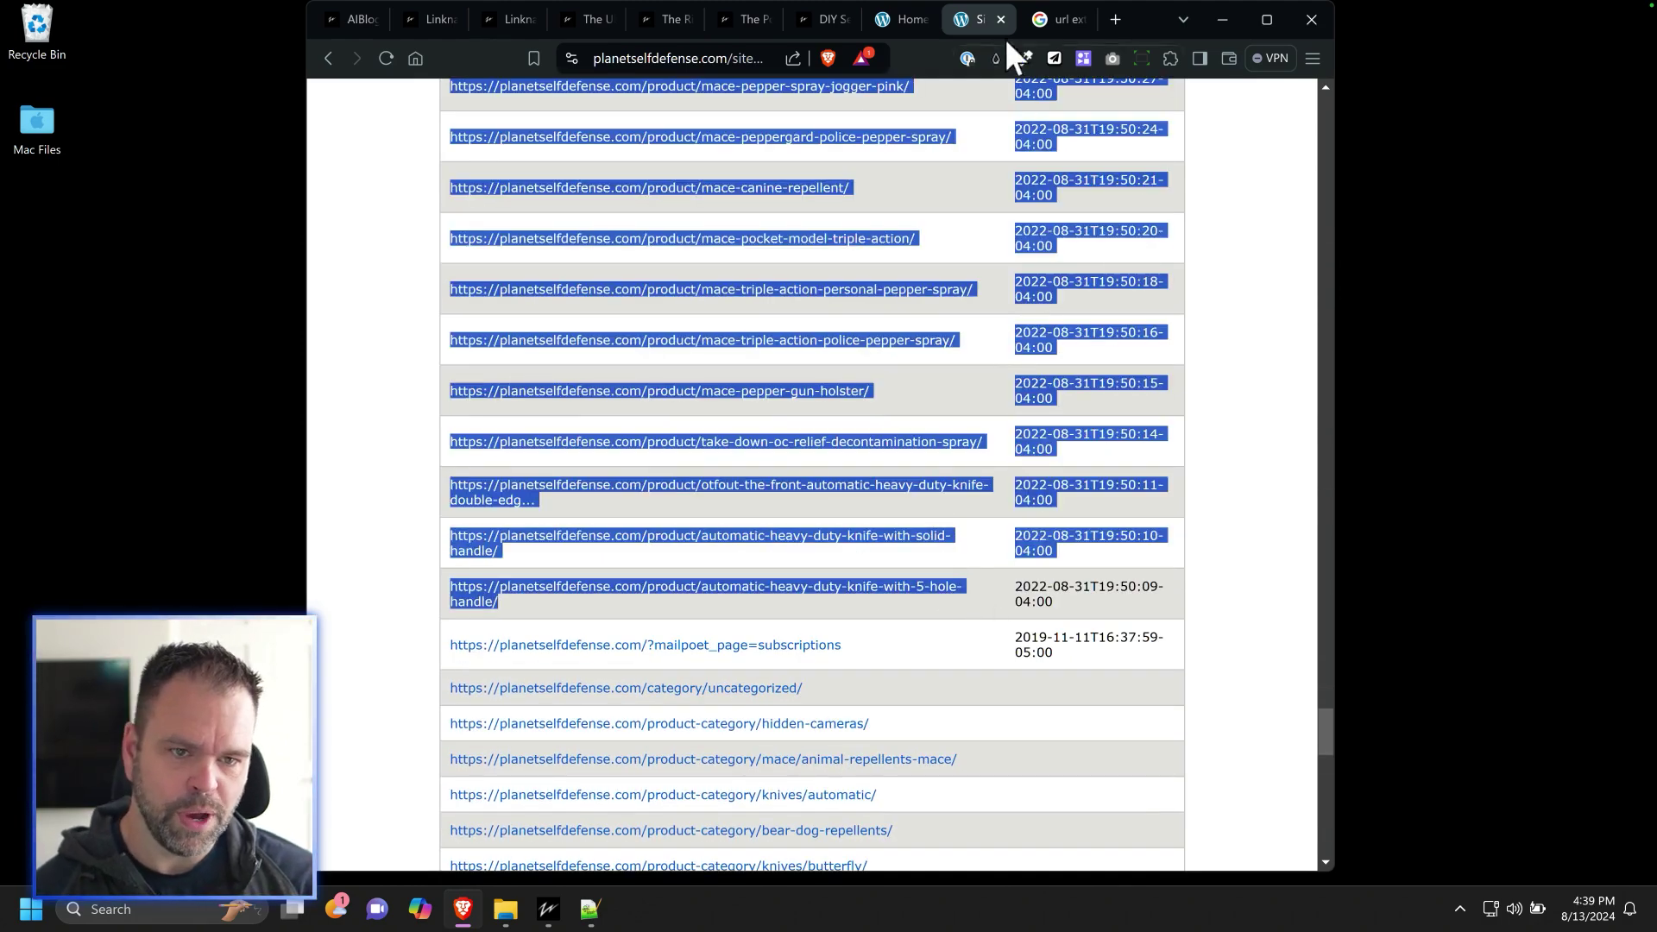
pyautogui.click(1039, 12)
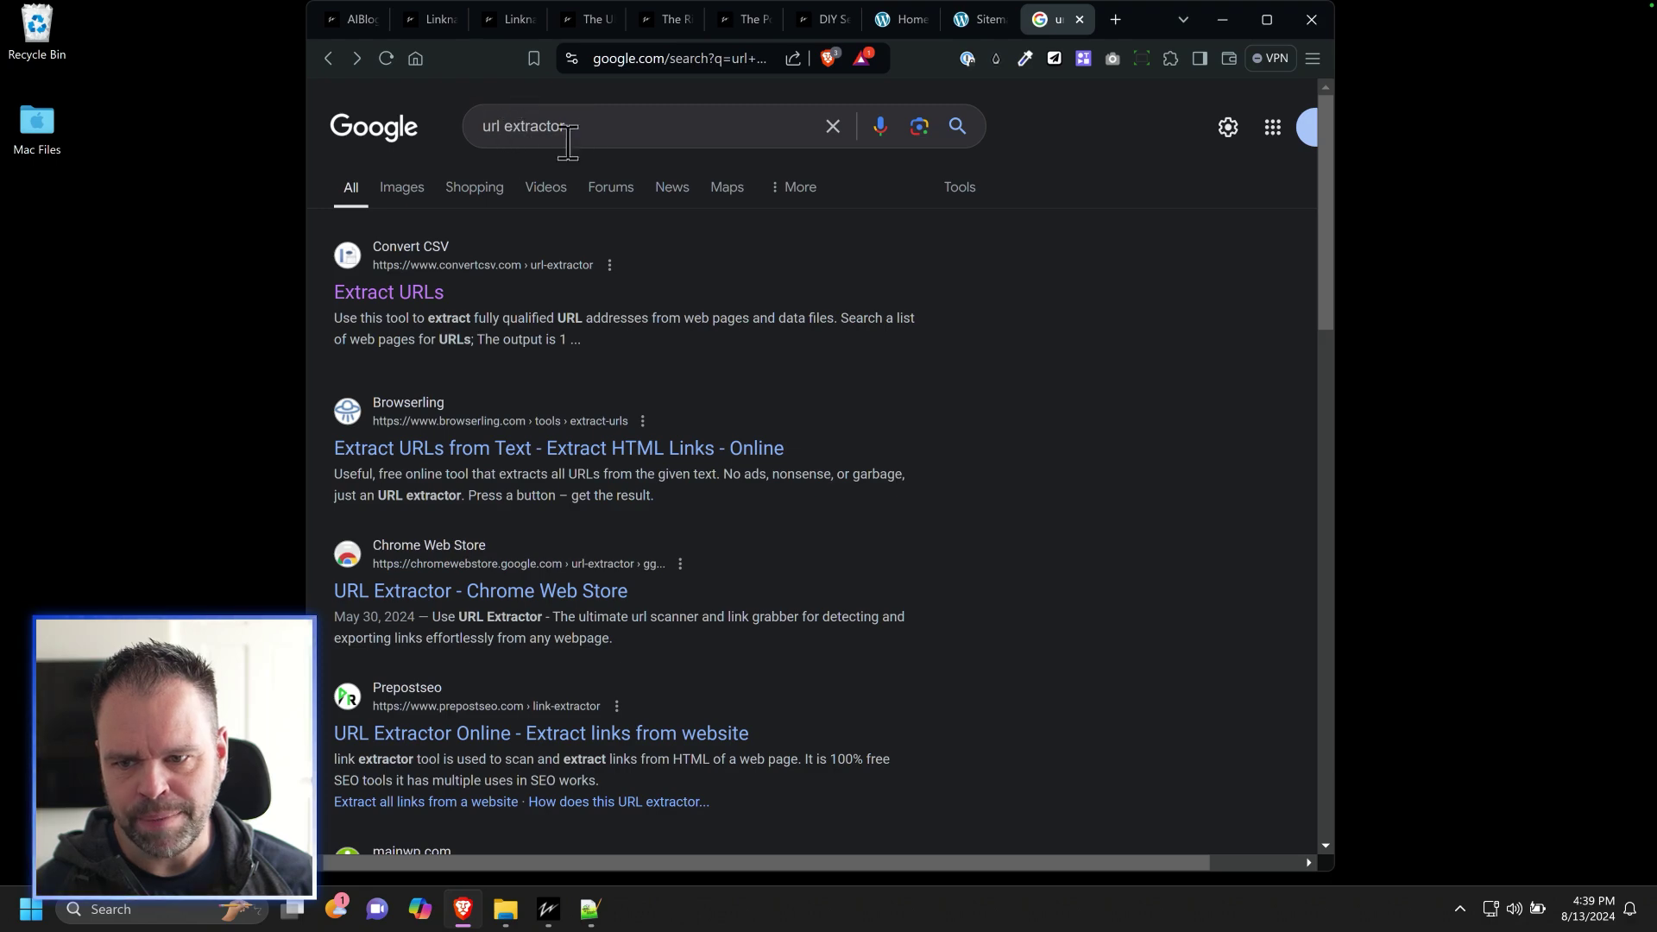
# Paste the sitemap rows into ConvertCSV's Extract URLs tool and select all extracted planetselfdefense.com URLs
pyautogui.click(436, 296)
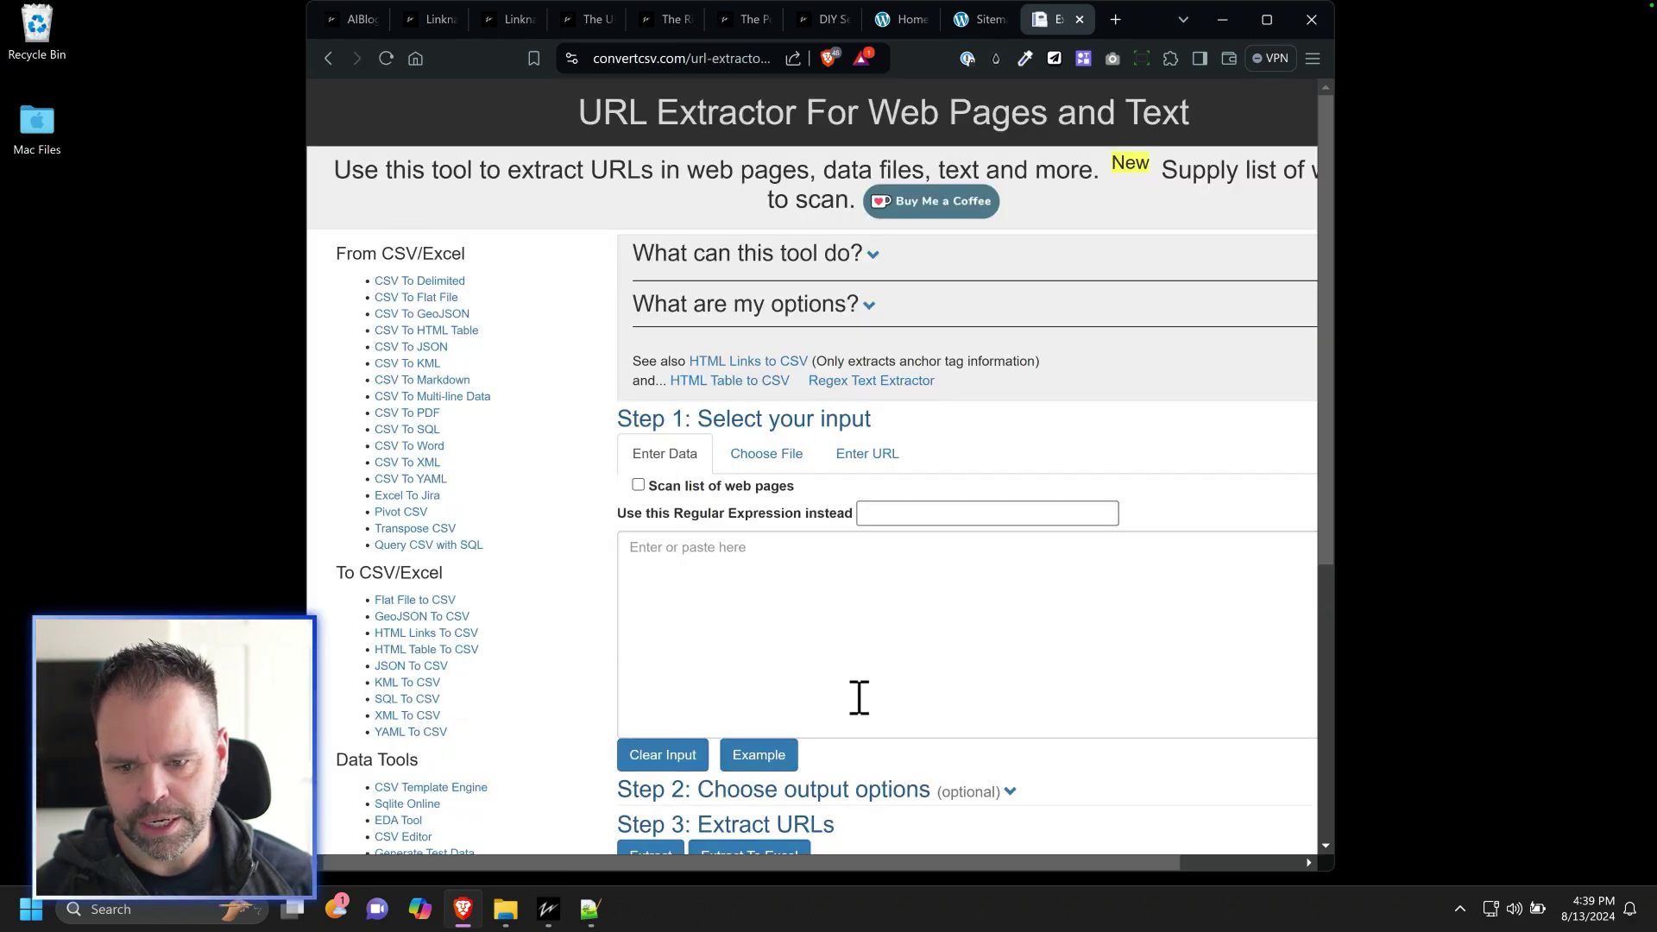
pyautogui.scroll(-2, 858, 697)
pyautogui.click(800, 422)
pyautogui.hotkey('ctrl', 'v')
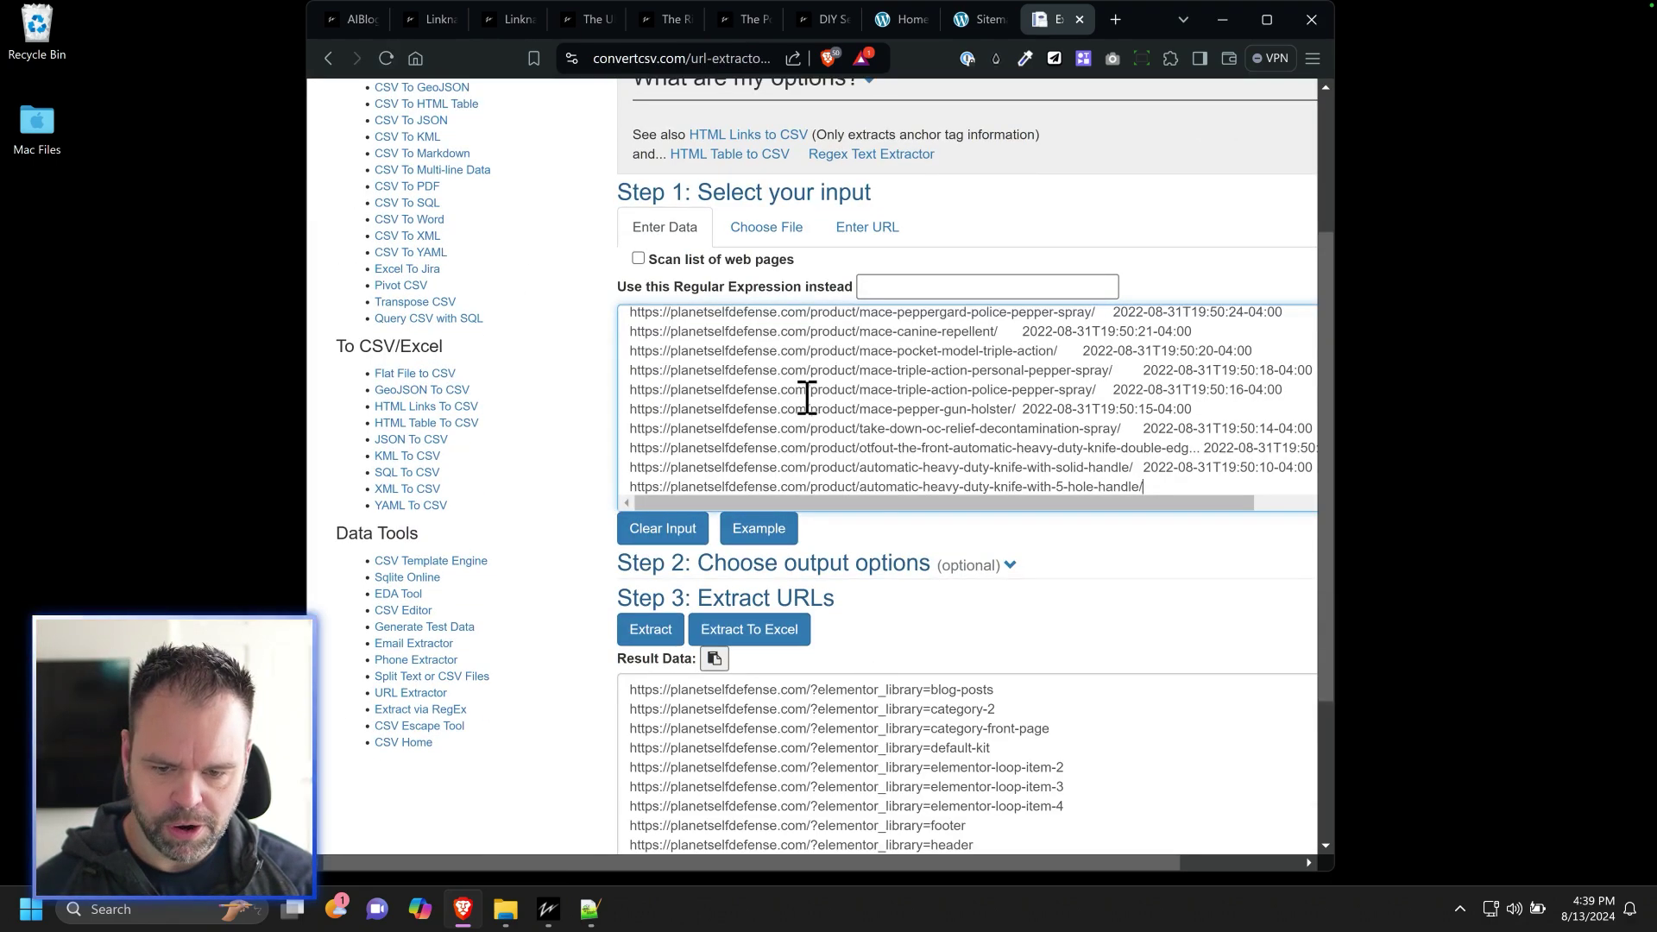
pyautogui.scroll(-3, 950, 530)
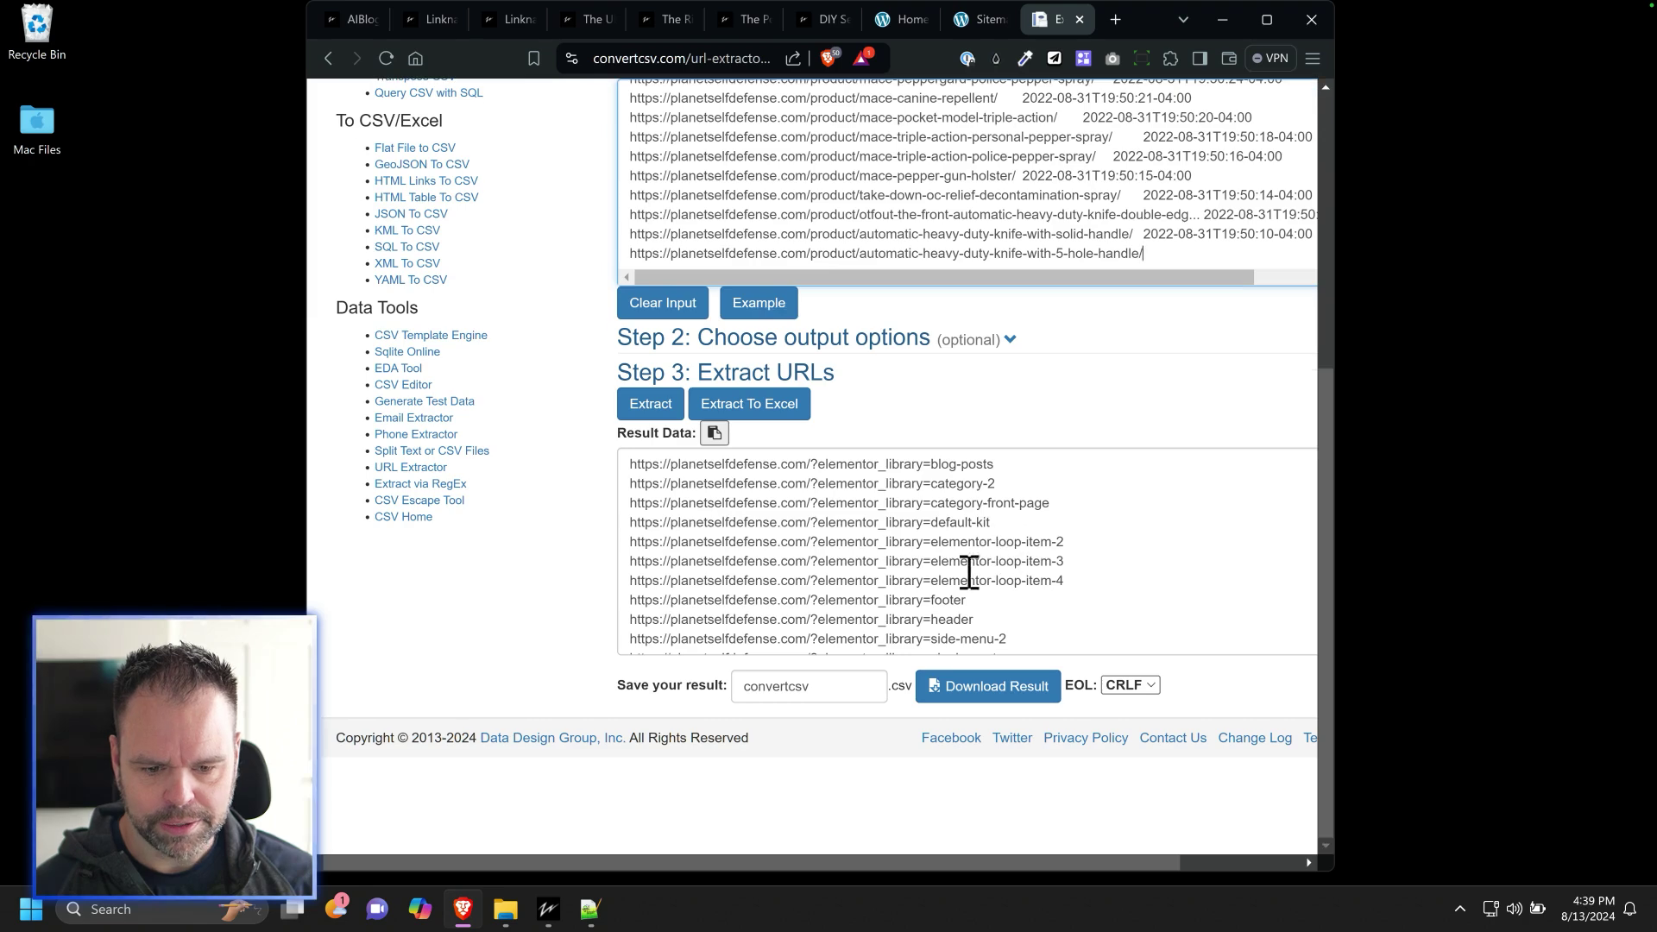
pyautogui.scroll(-15, 968, 572)
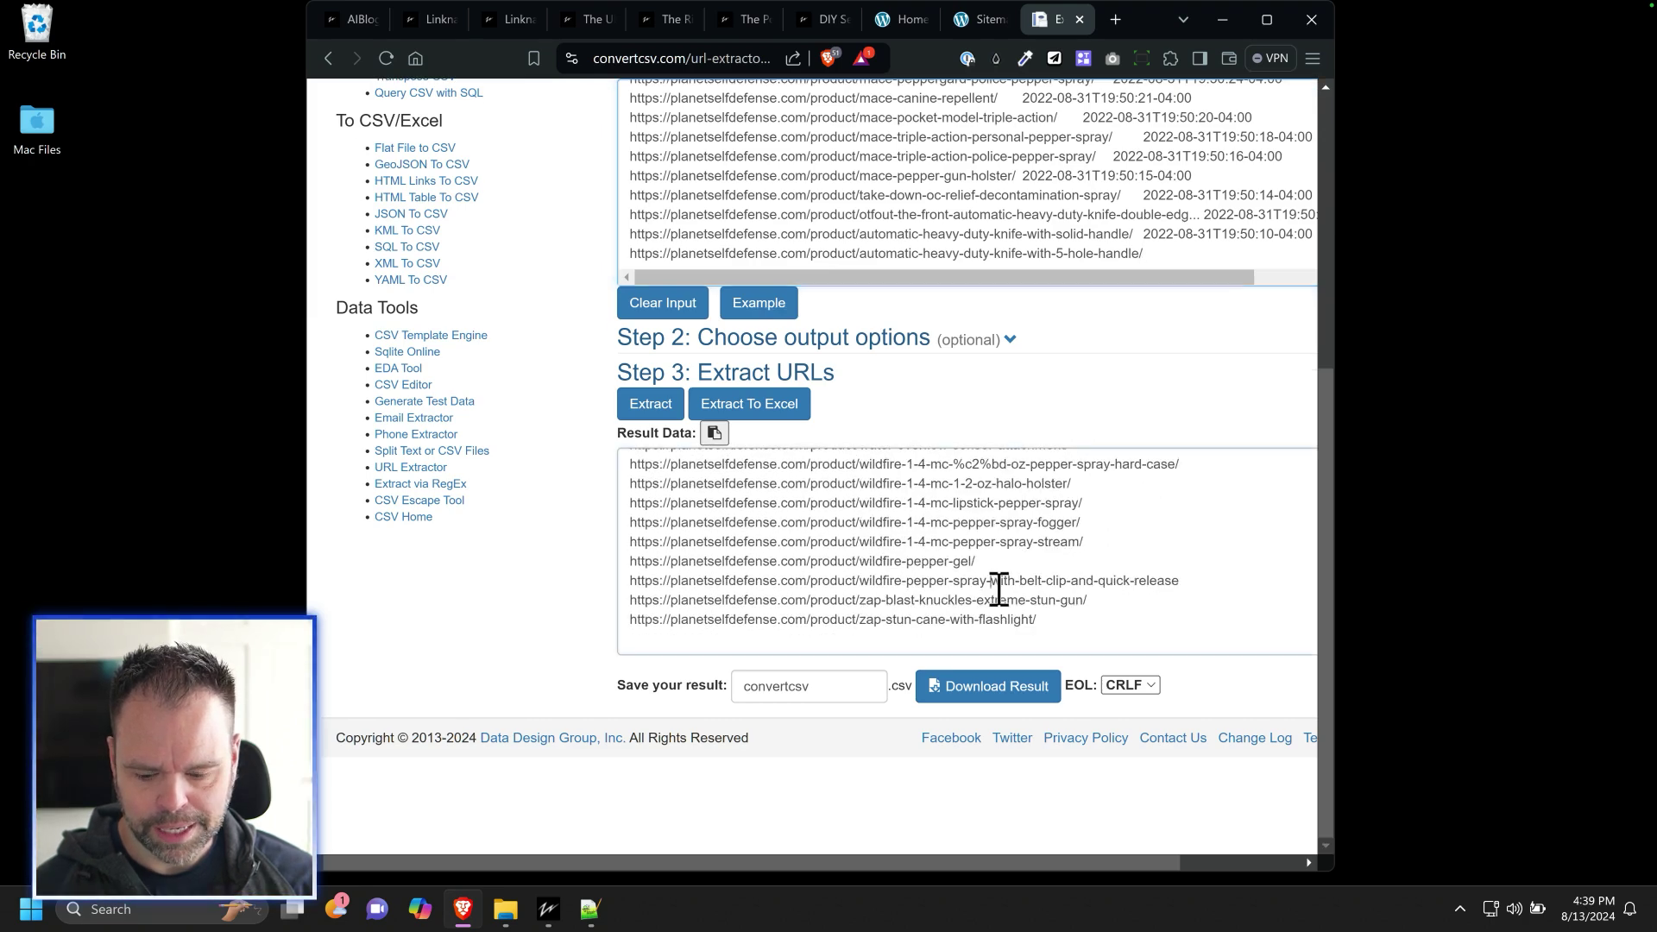
pyautogui.click(998, 589)
pyautogui.hotkey('ctrl', 'a')
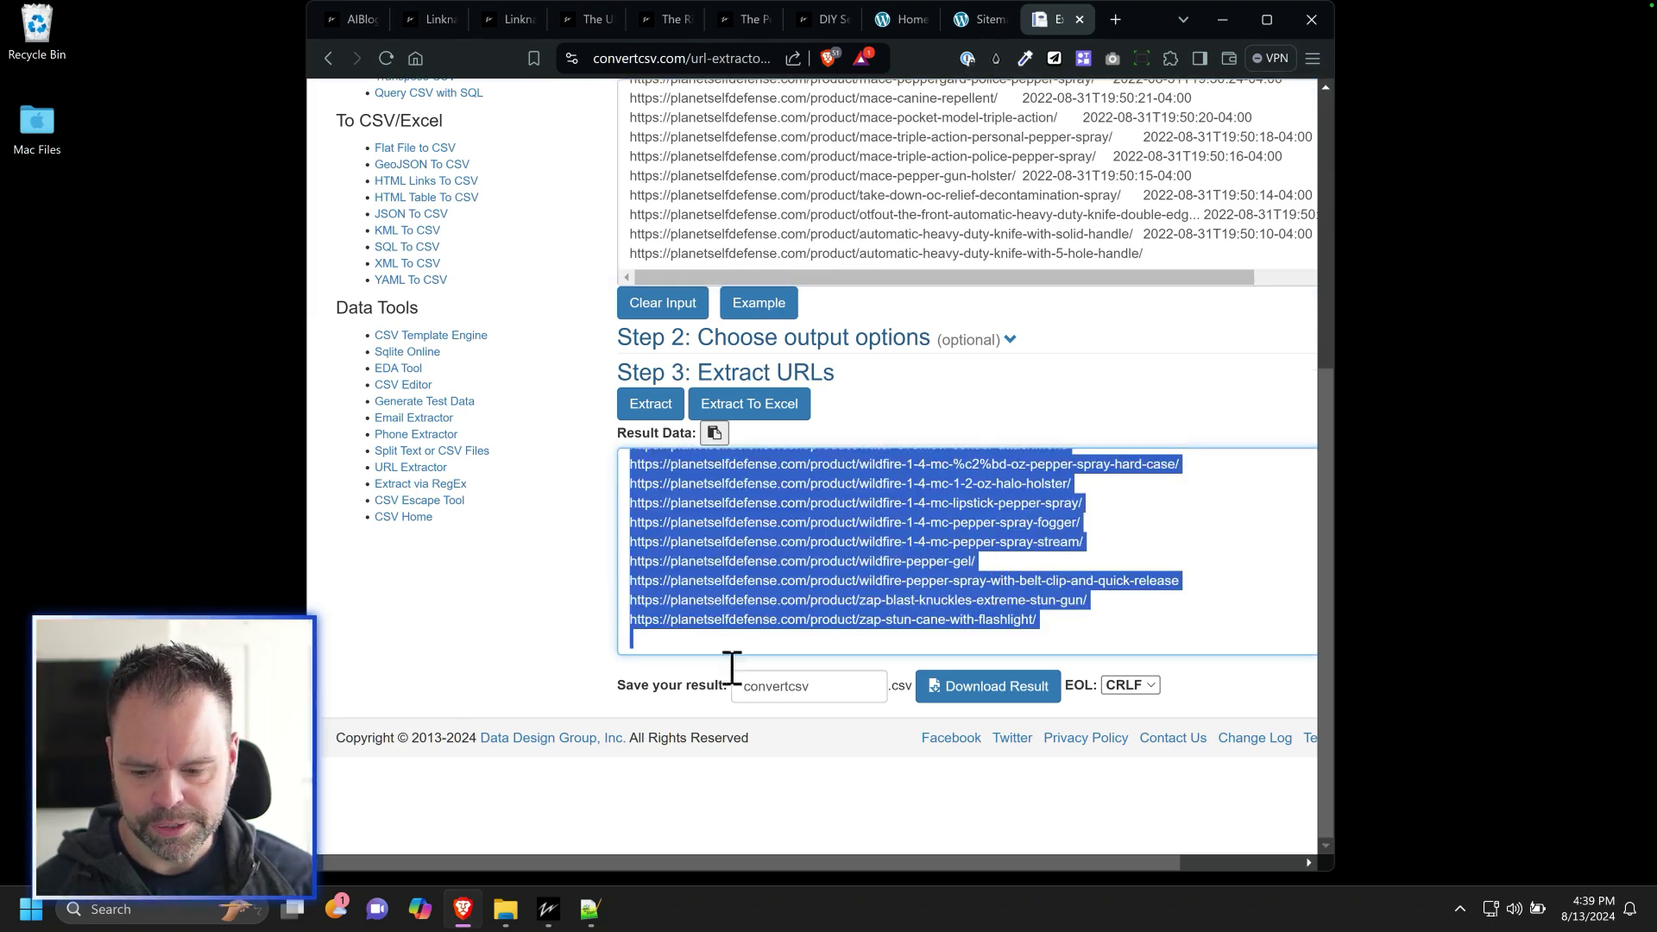
pyautogui.click(551, 915)
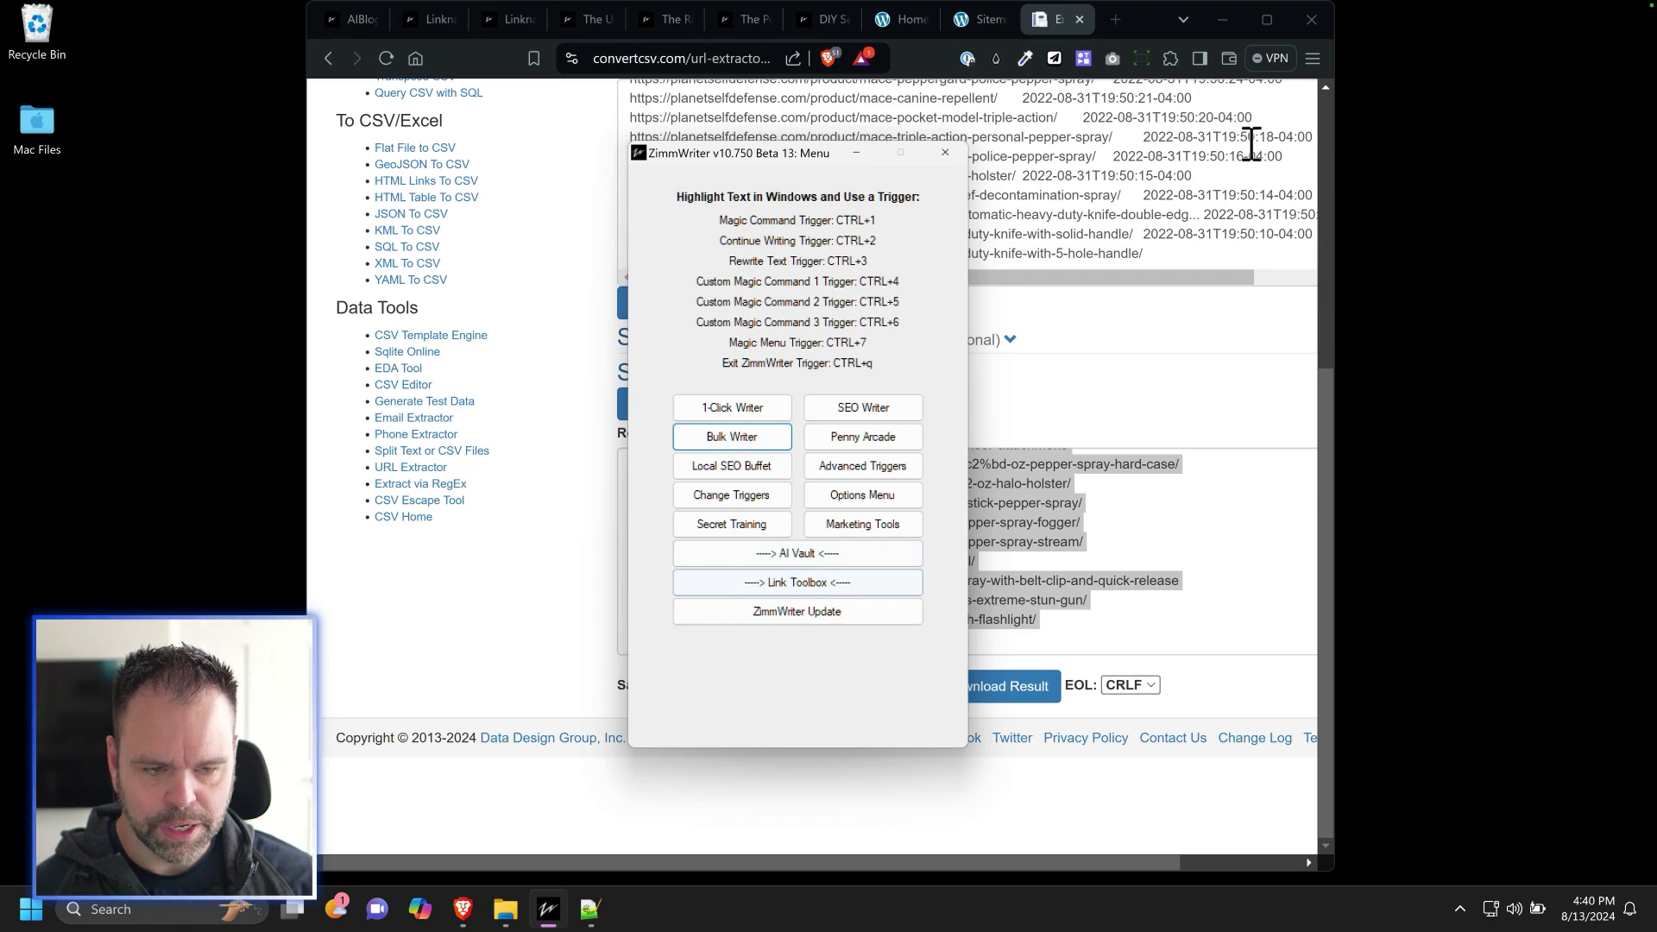
# Paste the 150 extracted URLs into the Link Toolbox and name the new pack 'planetselfdefense'
pyautogui.click(1224, 19)
pyautogui.moveTo(807, 152); pyautogui.dragTo(830, 123)
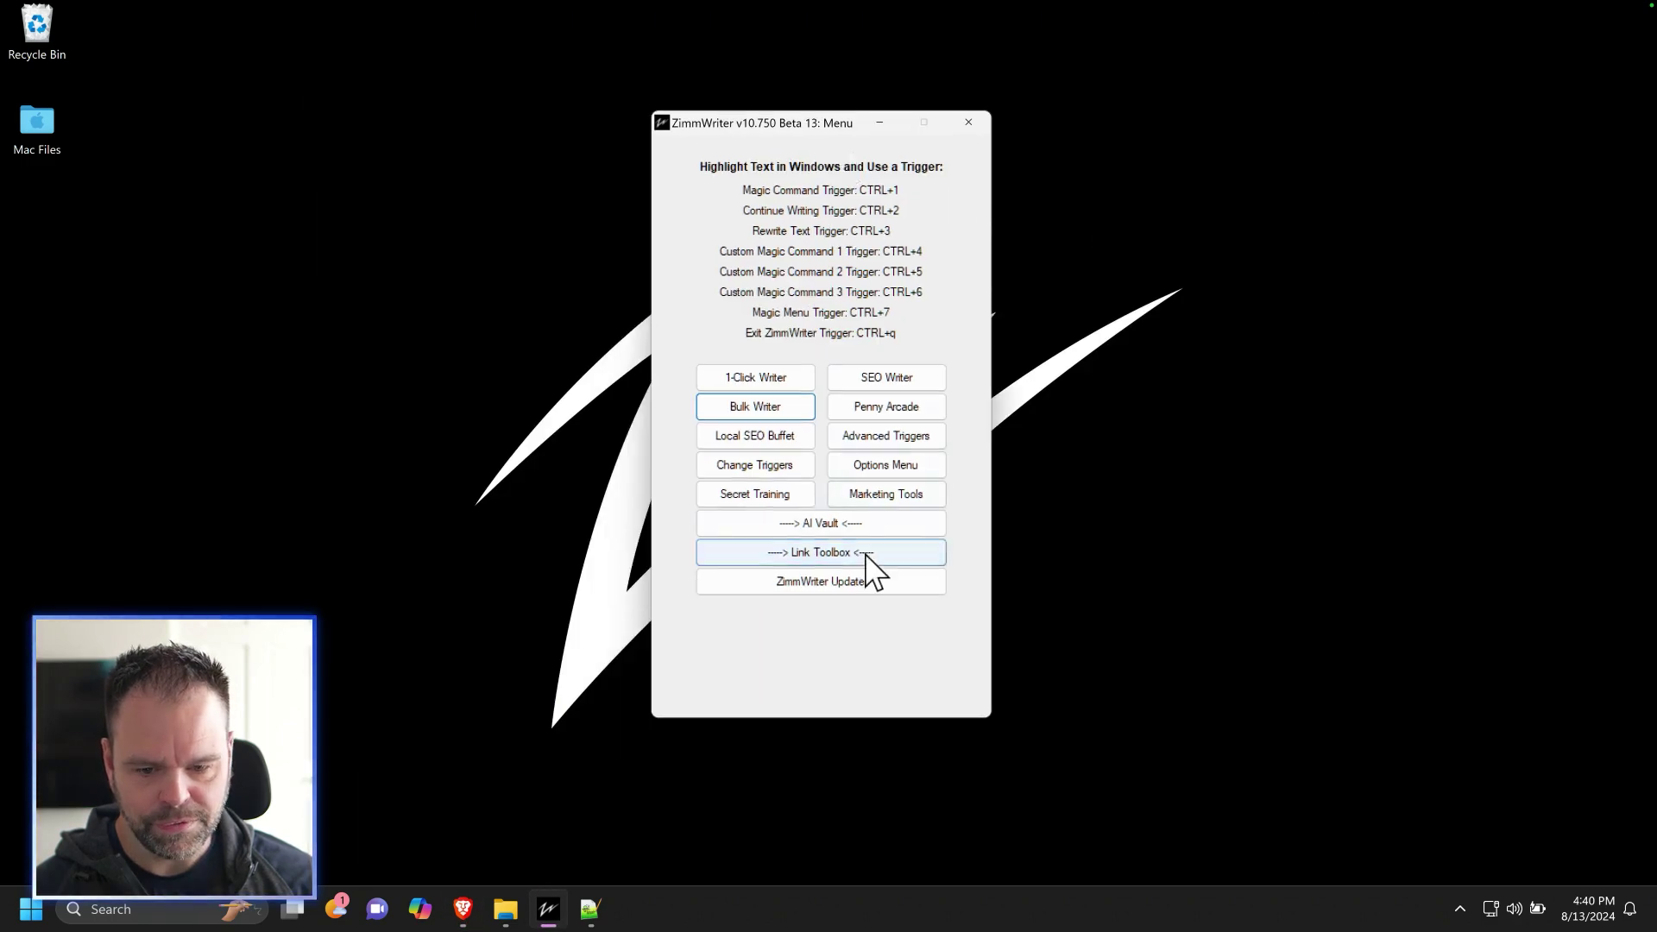
pyautogui.click(832, 553)
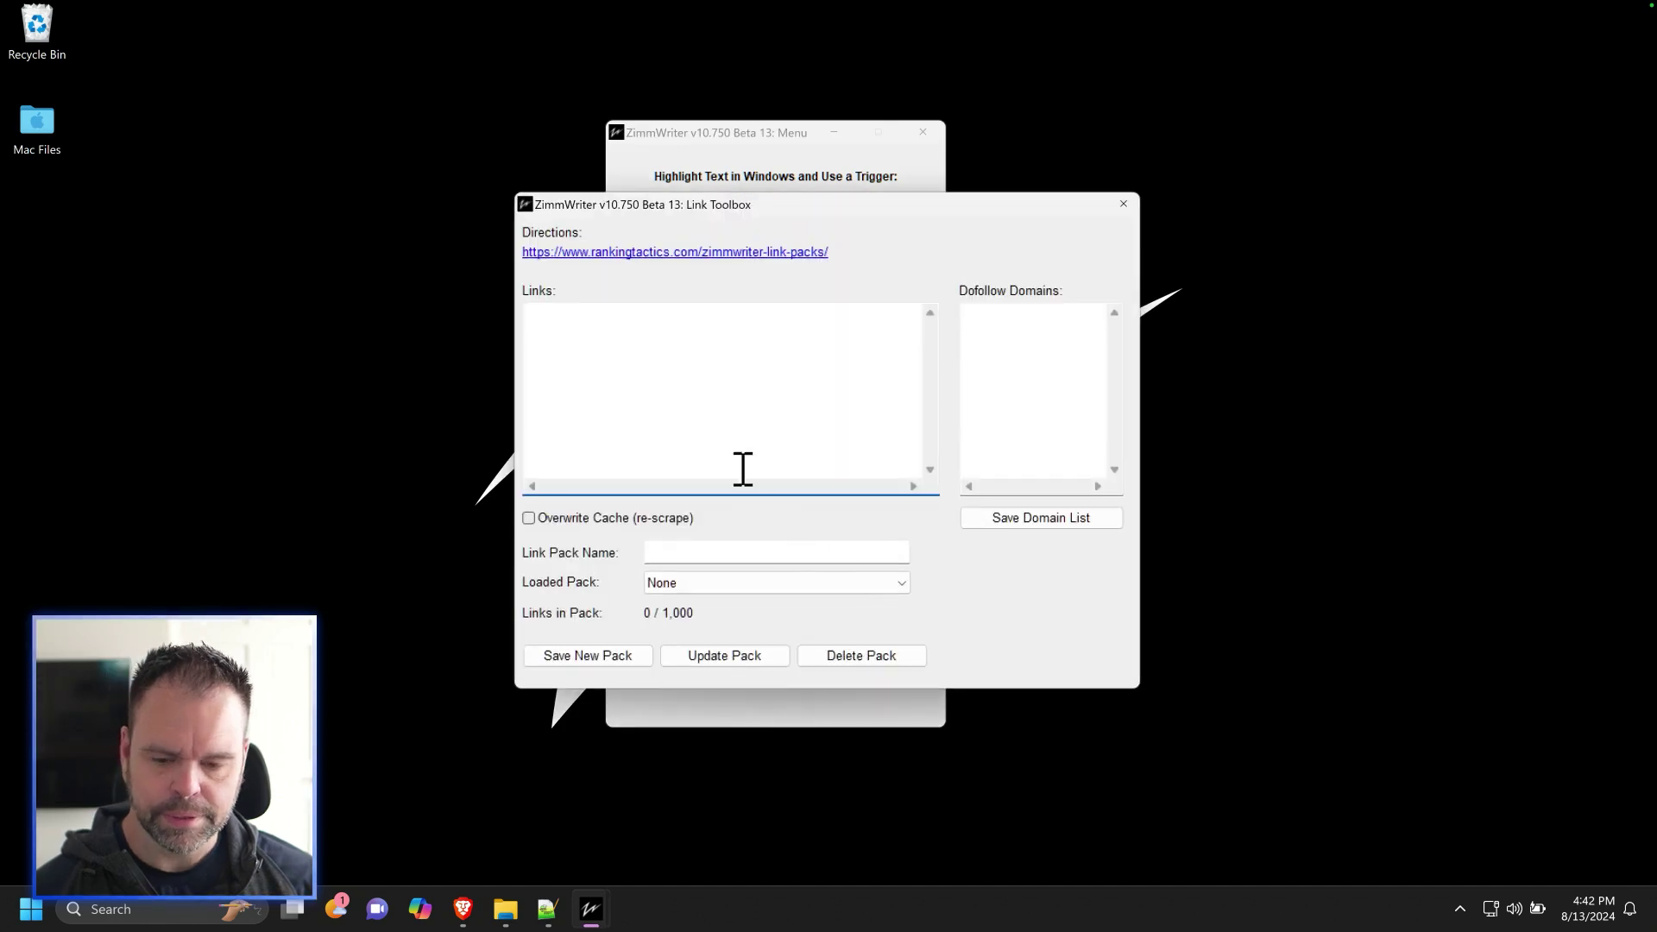
pyautogui.hotkey('ctrl', 'v')
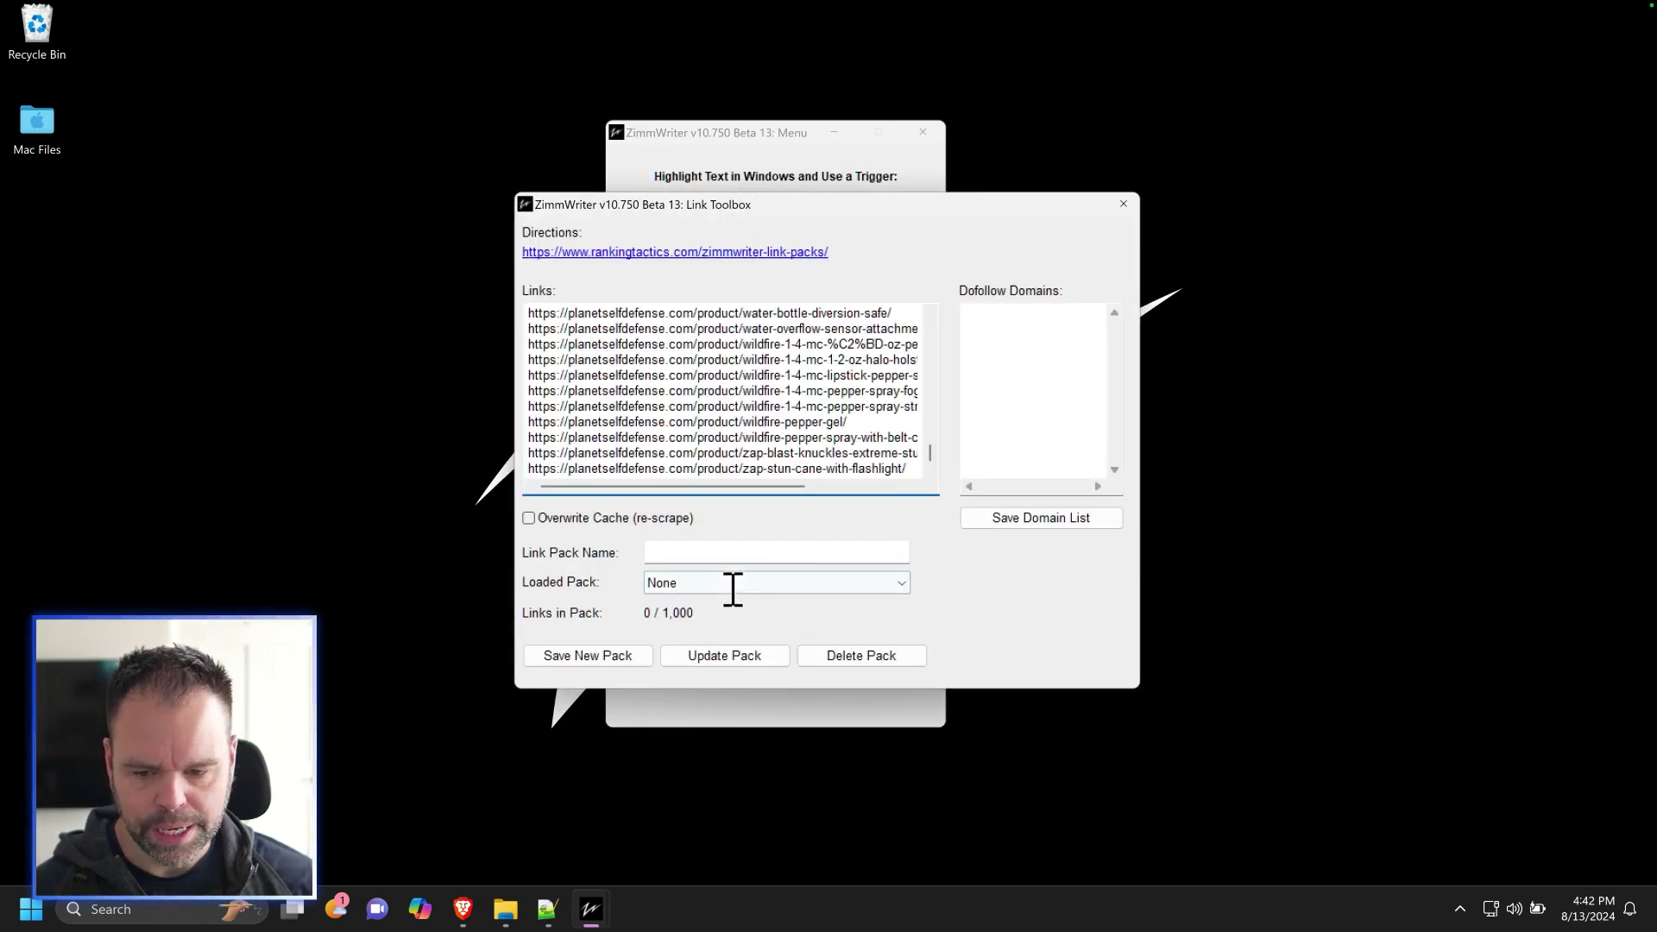
pyautogui.click(744, 553)
pyautogui.write('p')
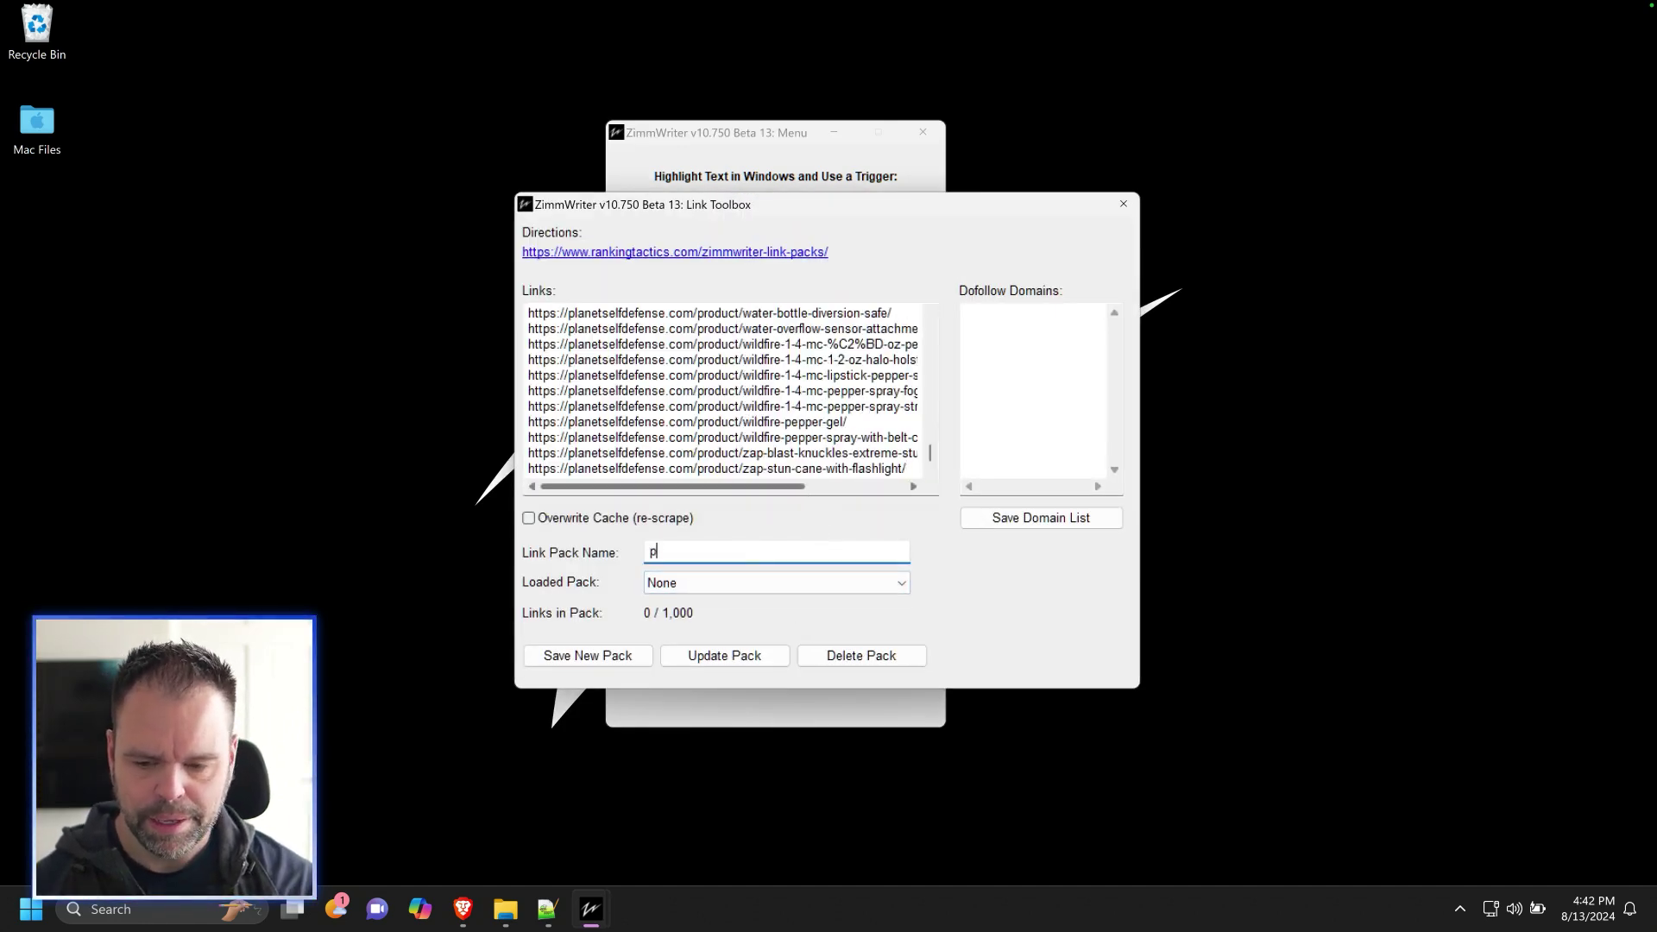
pyautogui.write('lanetselfdefense')
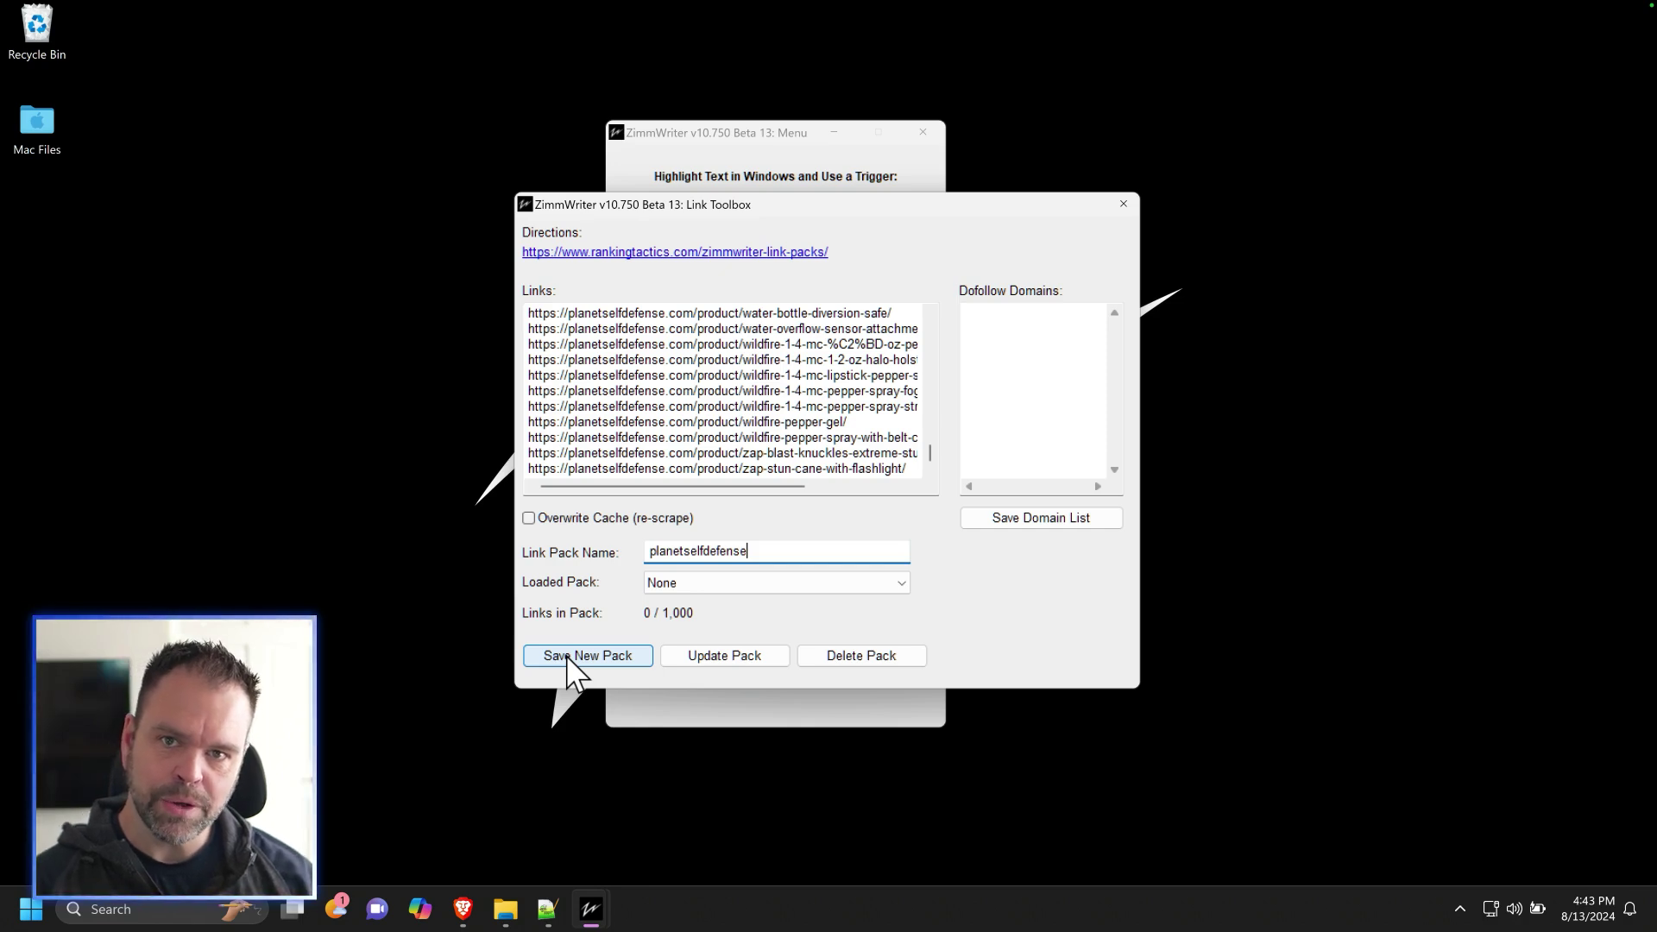
# Load the planetselfdefense pack from the Loaded Pack list and close the Link Toolbox
pyautogui.click(740, 591)
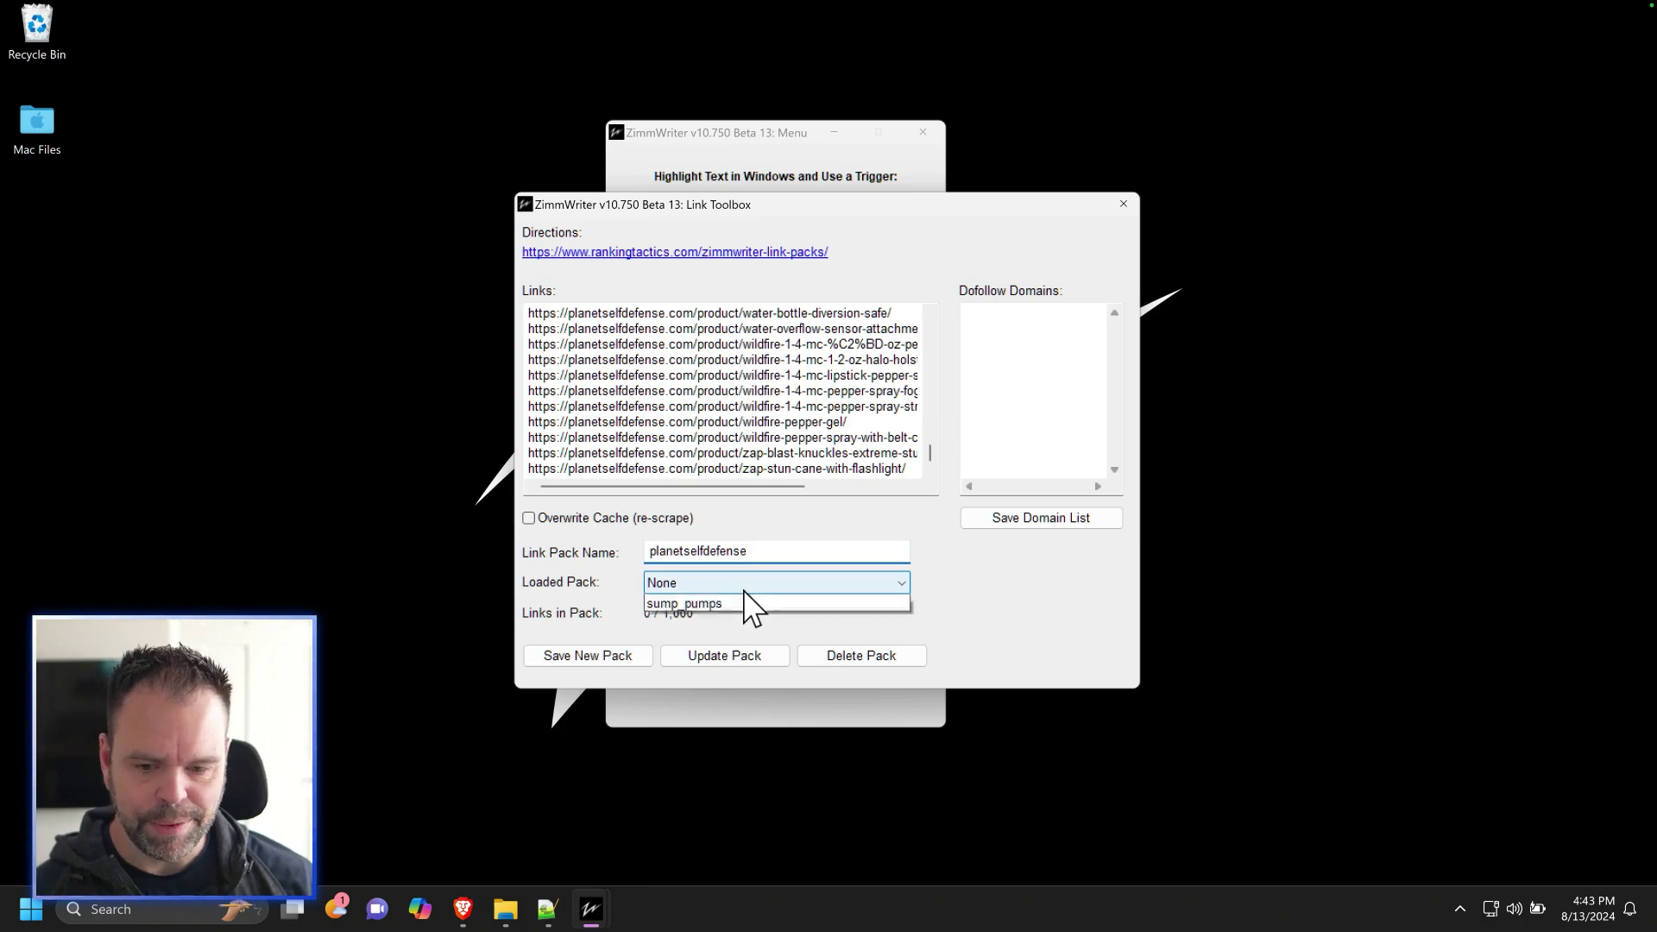
pyautogui.click(732, 631)
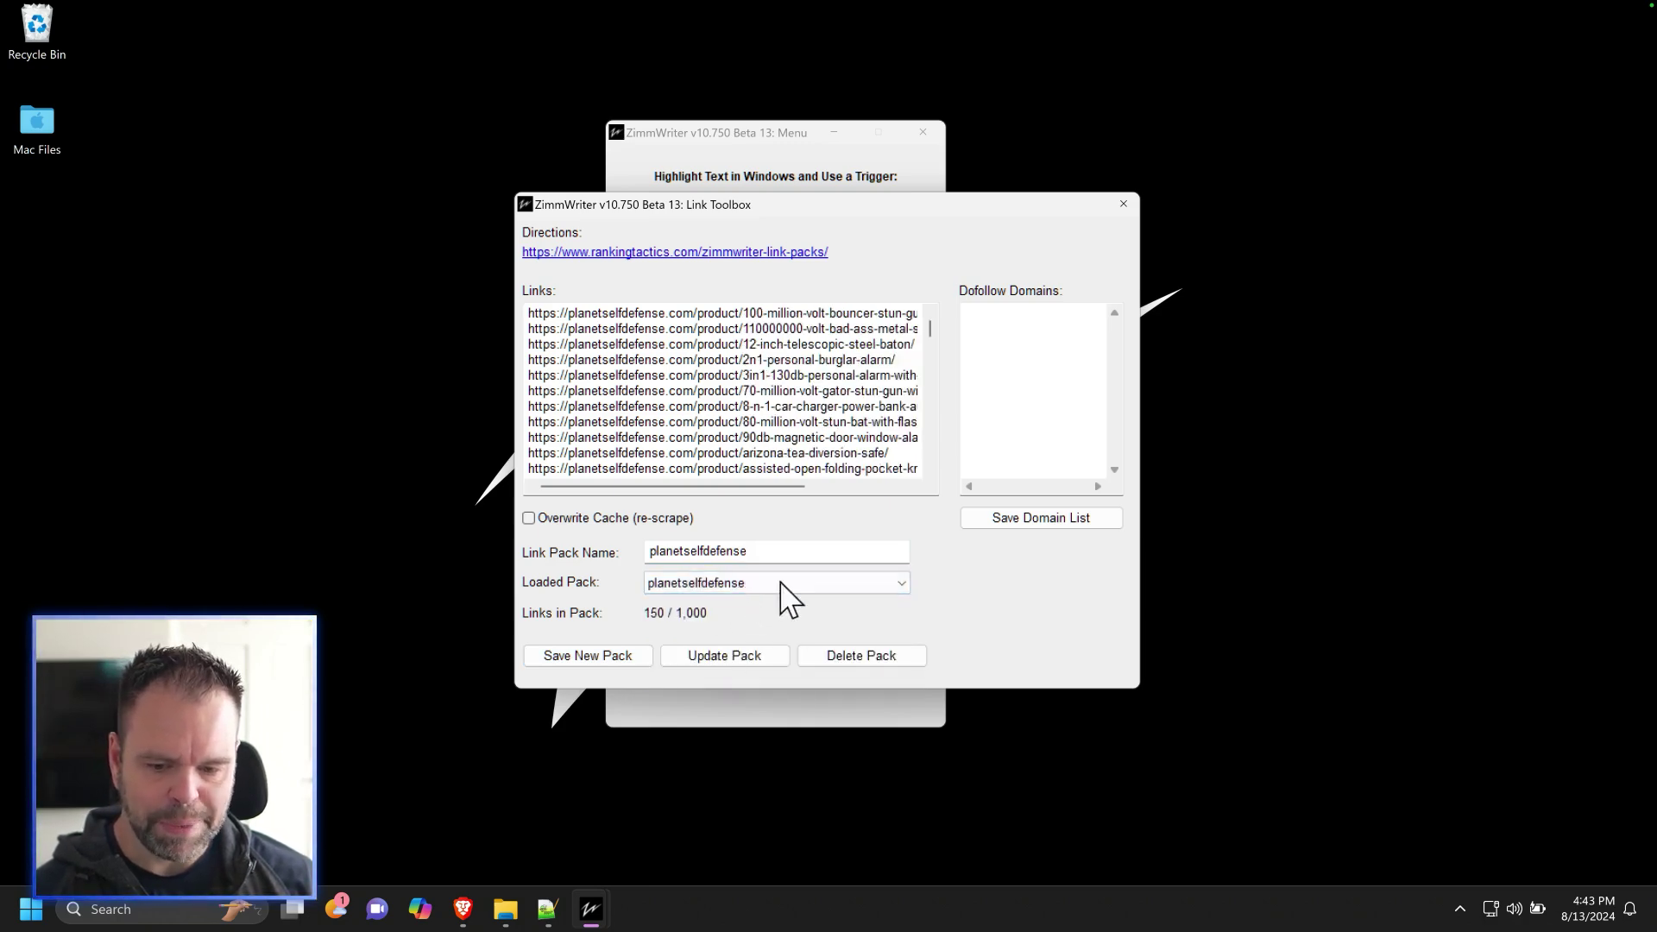
pyautogui.click(1123, 205)
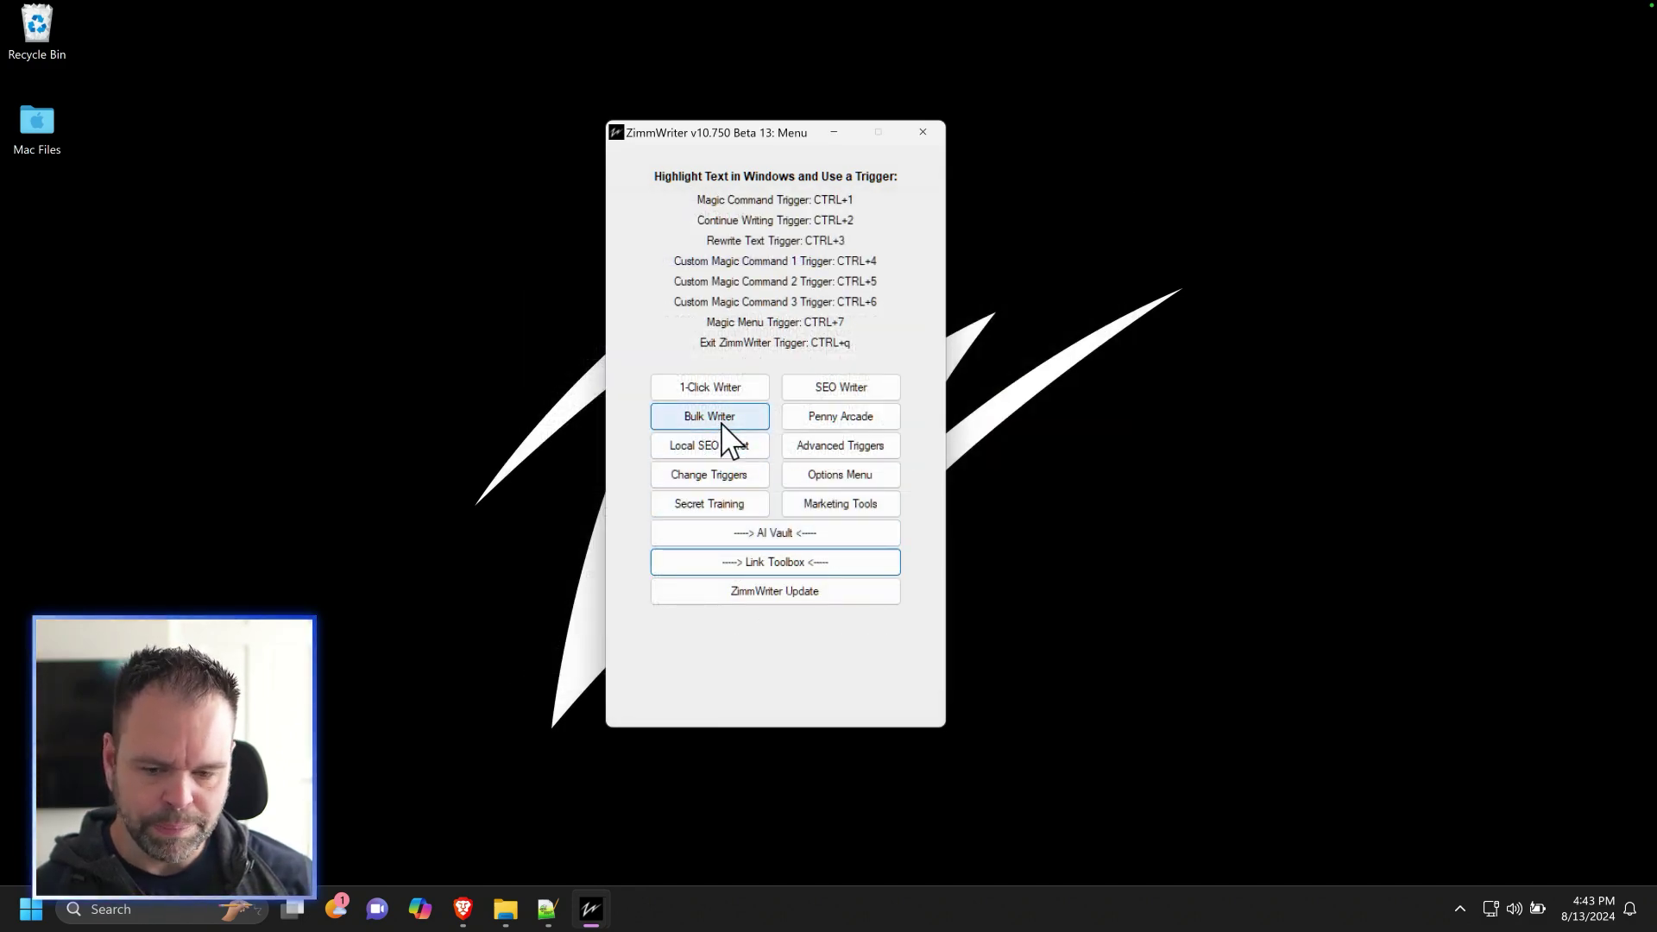
# Open the Bulk Blog Writer and paste the 23 self-defense titles from lines 13–35 in Notepad++
pyautogui.click(724, 440)
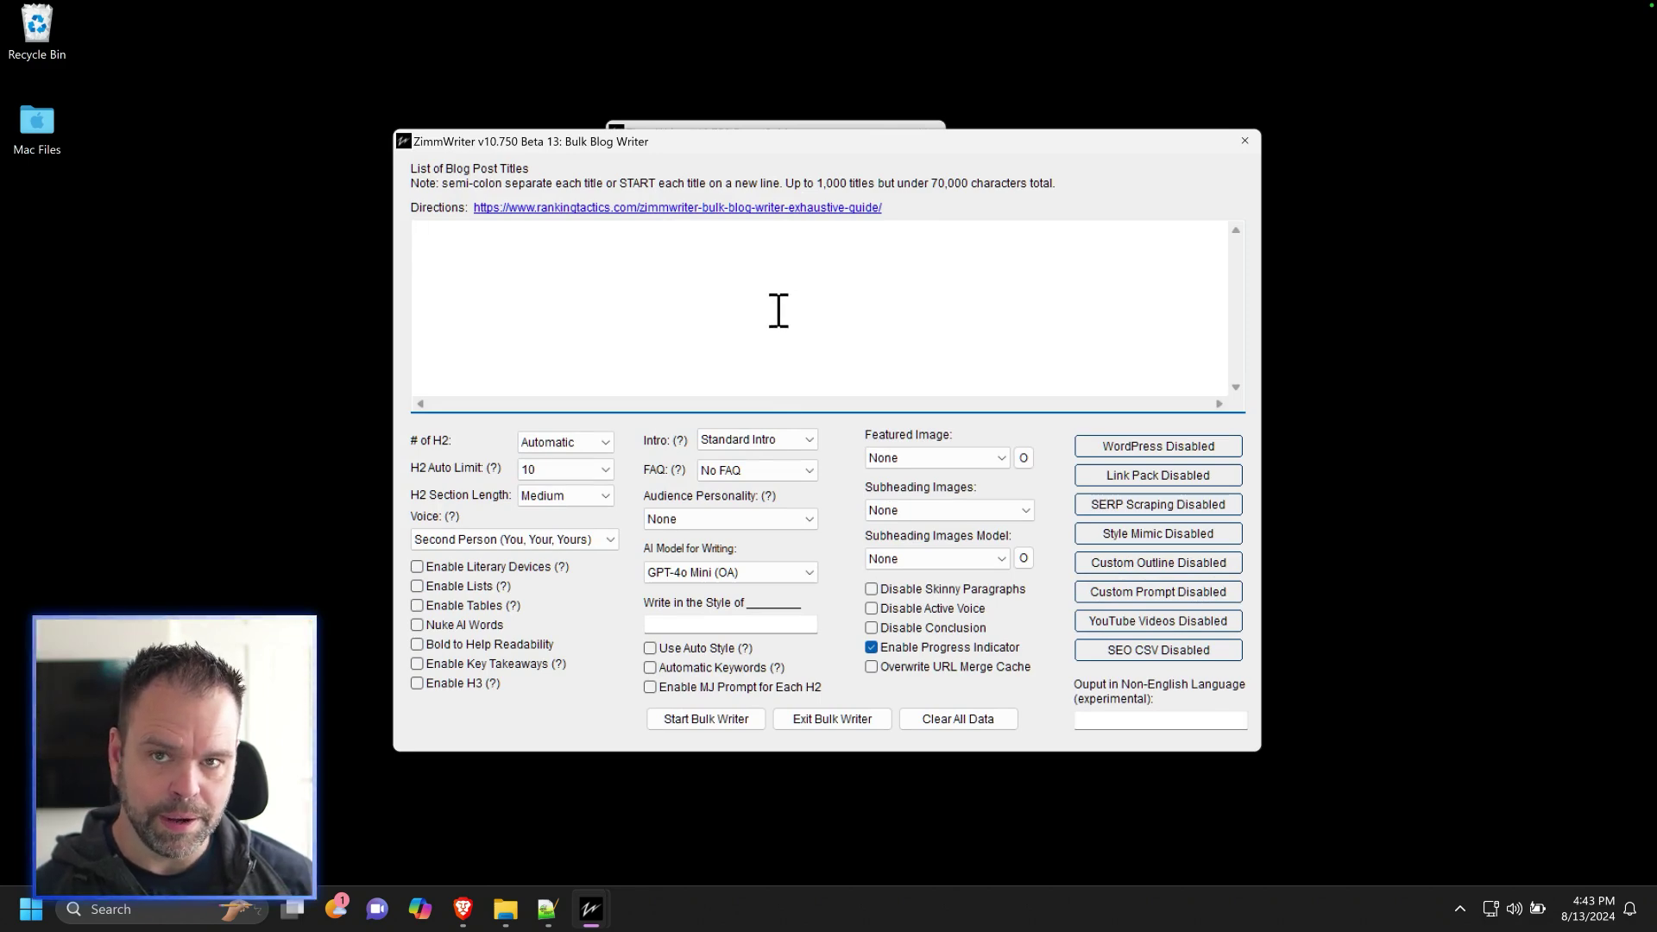
pyautogui.click(547, 906)
pyautogui.moveTo(1450, 691); pyautogui.dragTo(665, 307)
pyautogui.hotkey('ctrl', 'c')
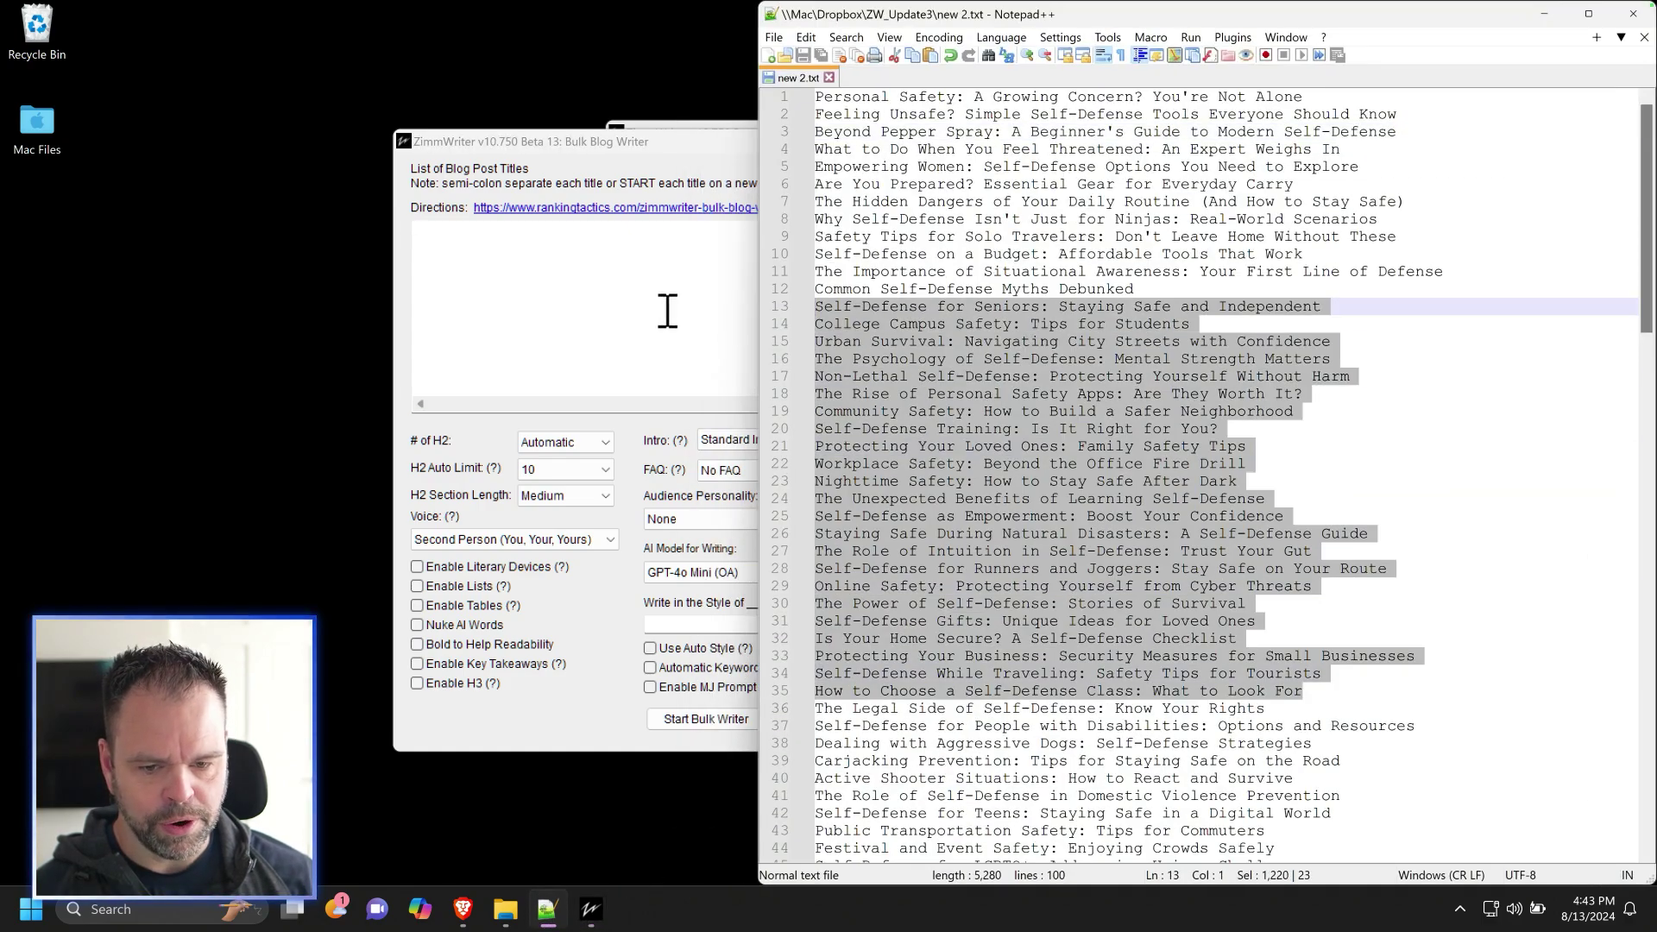
pyautogui.click(666, 313)
pyautogui.hotkey('ctrl', 'v')
pyautogui.click(547, 909)
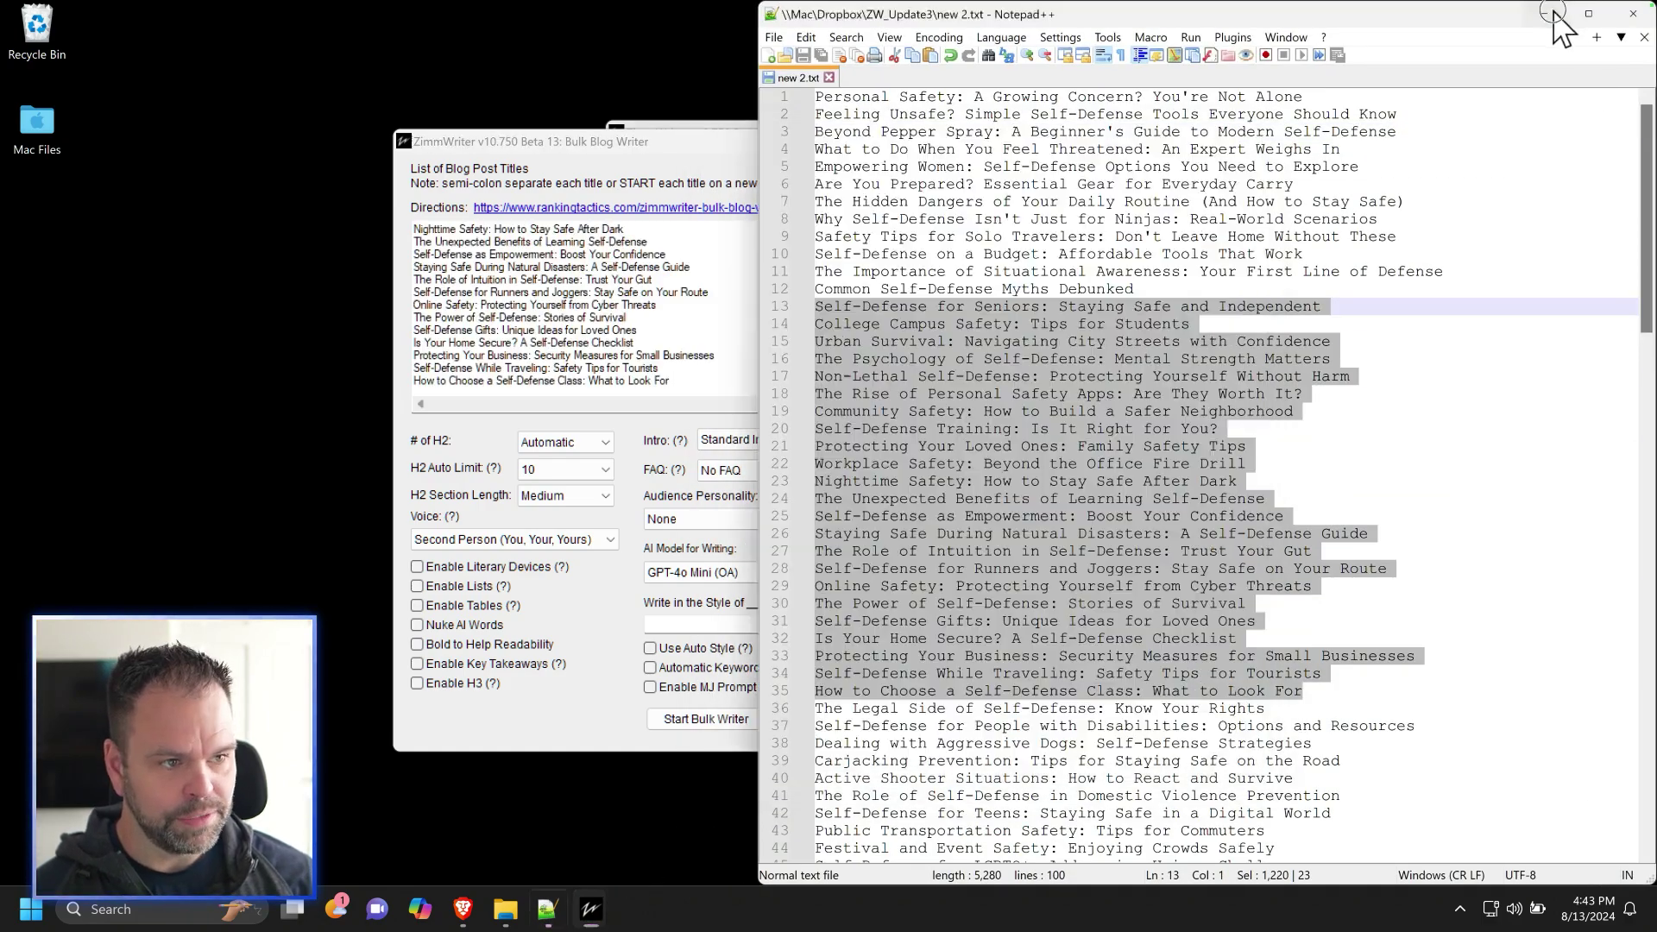
pyautogui.click(547, 909)
pyautogui.scroll(-3, 708, 345)
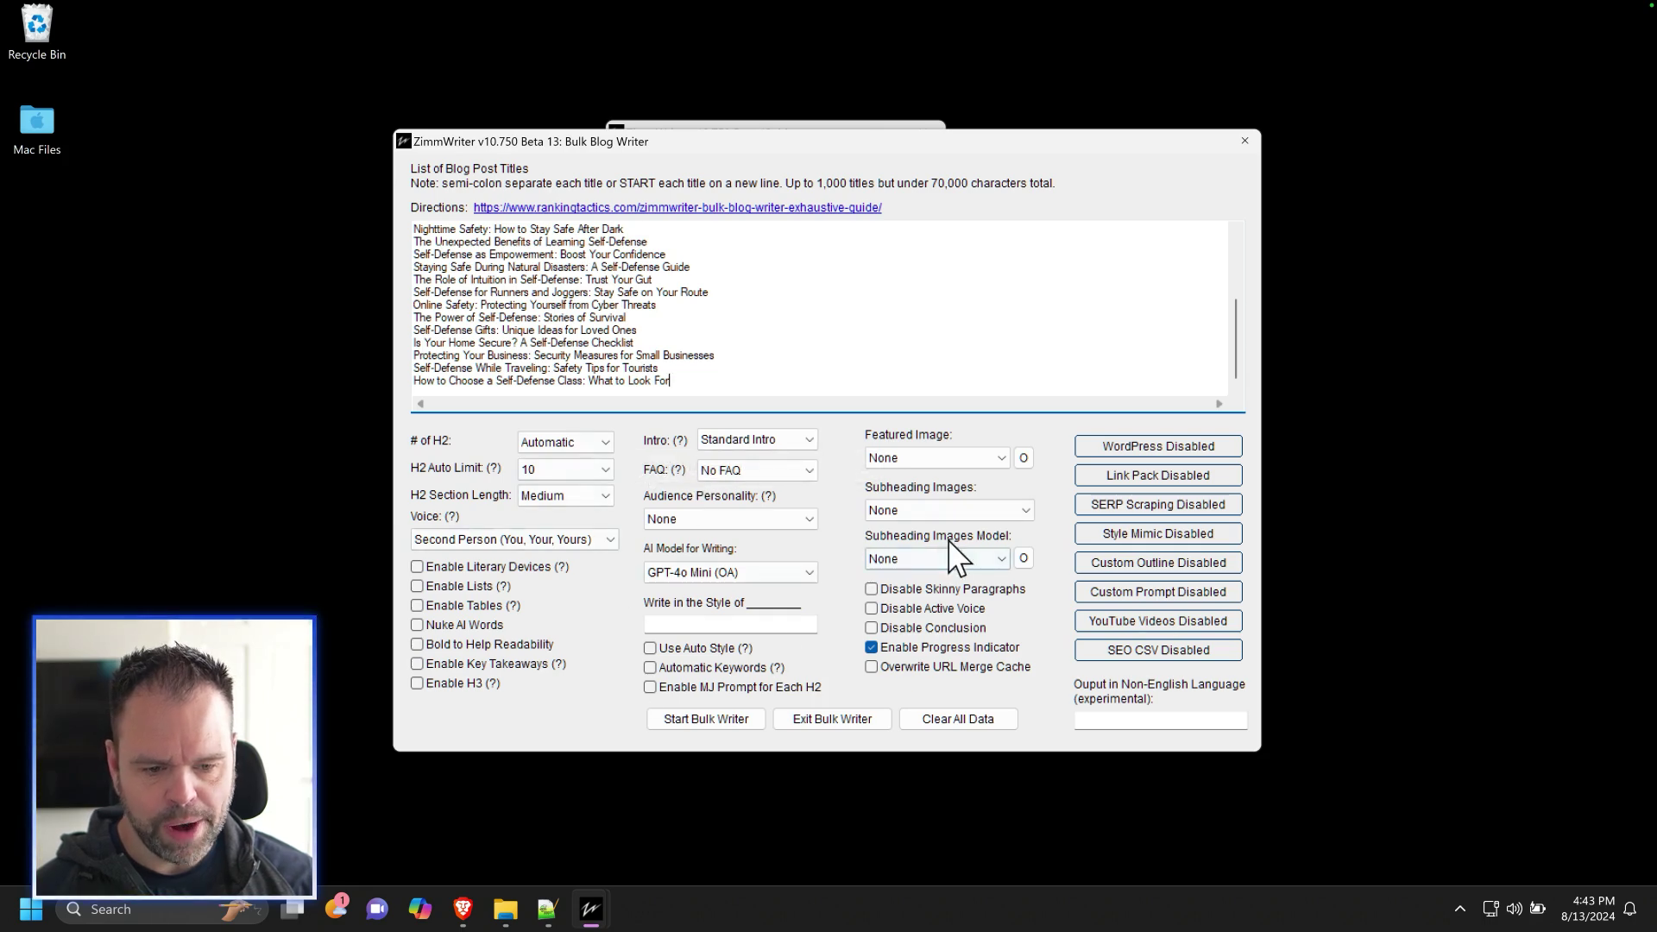
# Choose the planetselfdefense pack in the Load Link Pack settings
pyautogui.click(1194, 478)
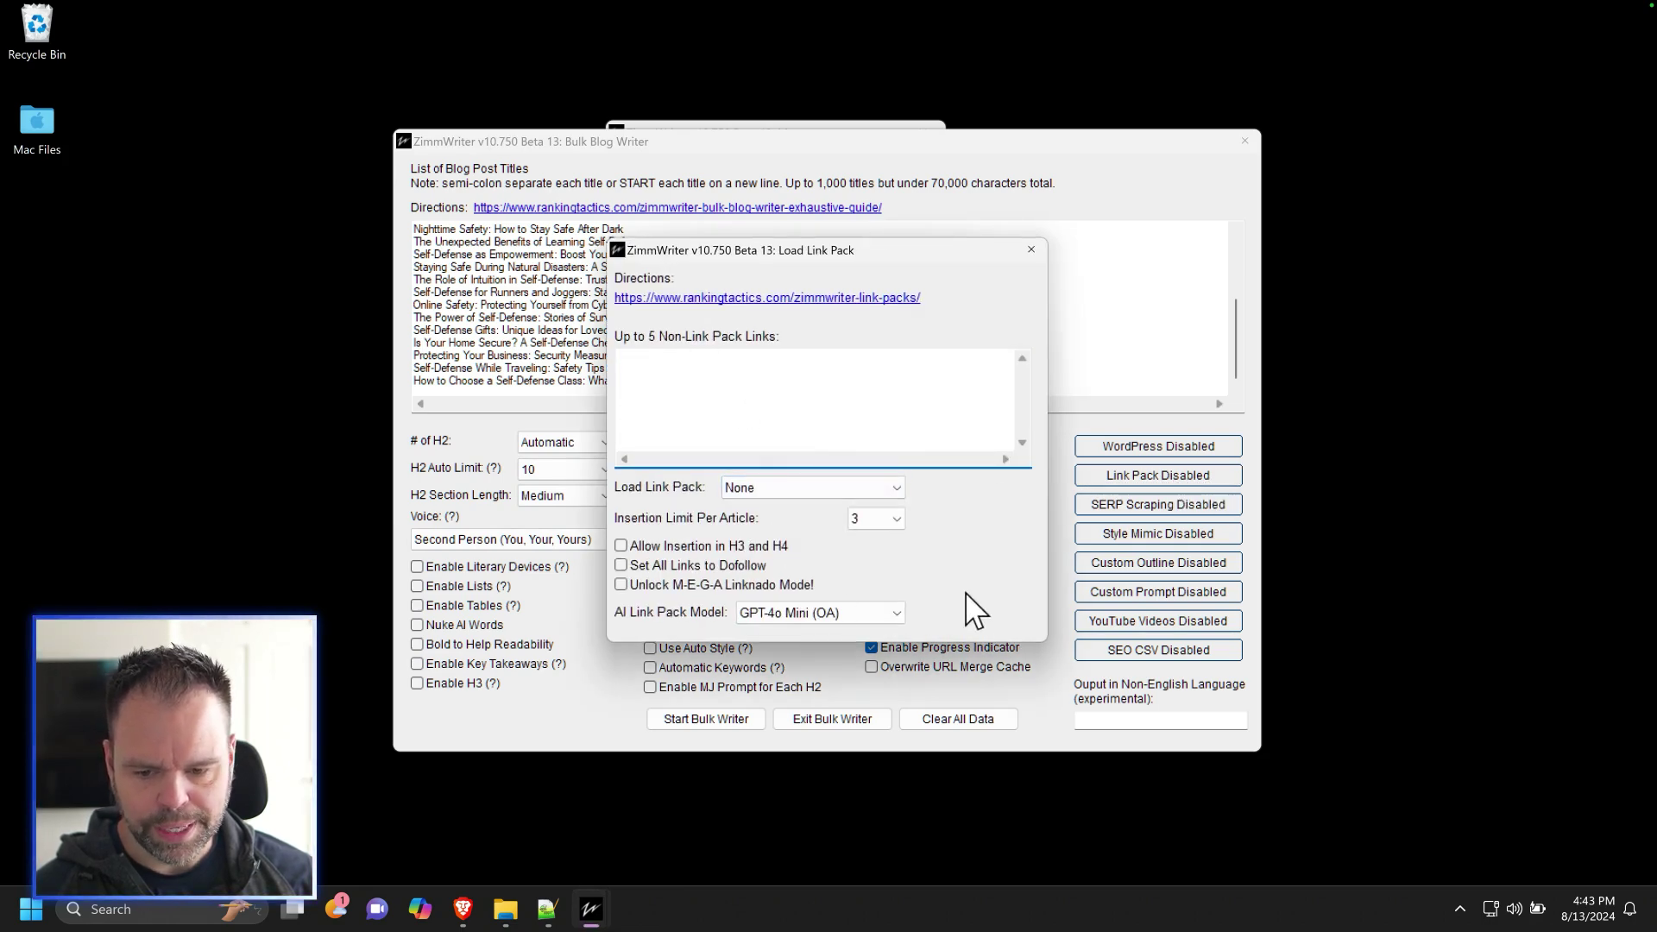
pyautogui.click(785, 489)
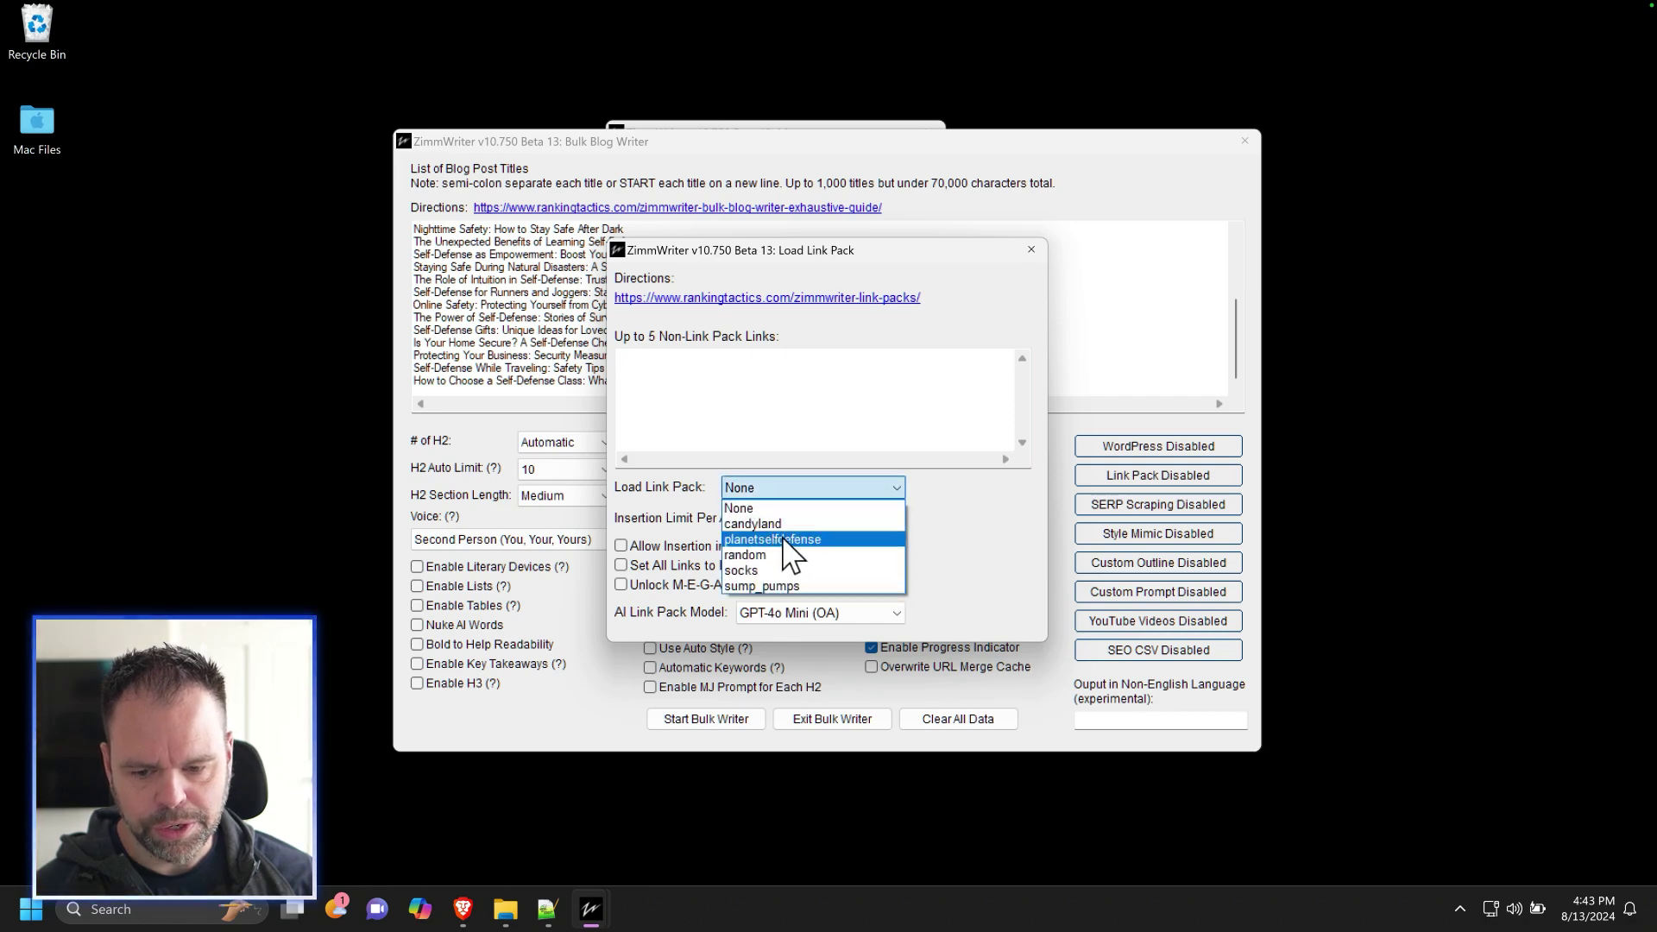
pyautogui.click(804, 540)
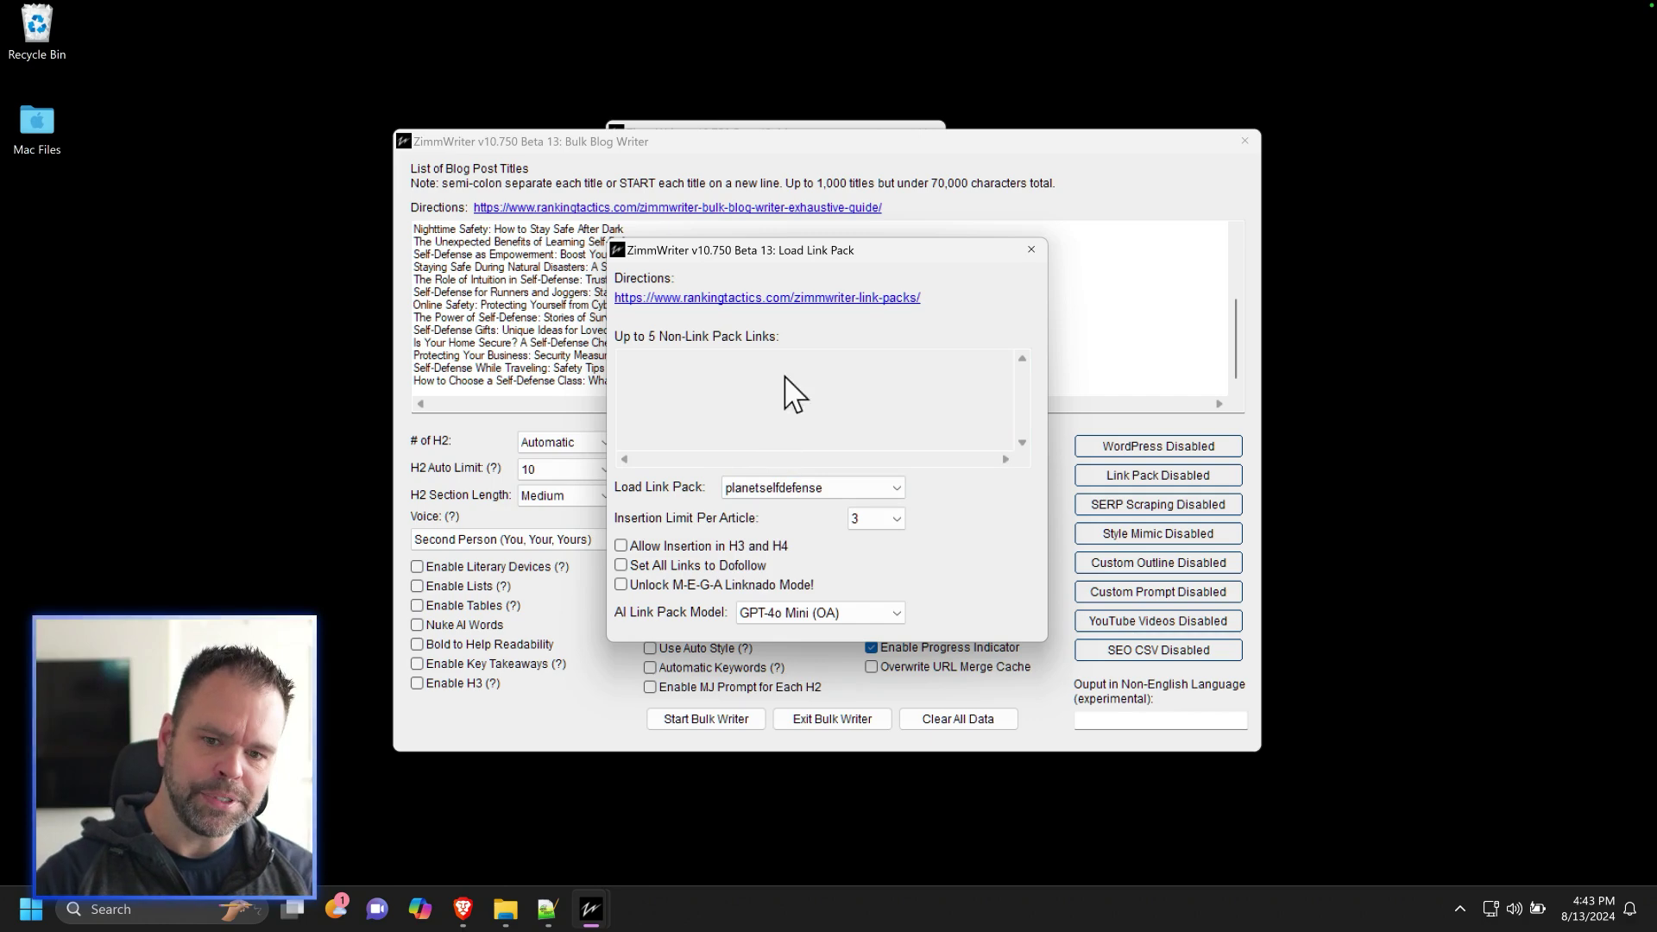
# Look over the online link-pack Directions guide, then close it and return to ZimmWriter
pyautogui.click(832, 298)
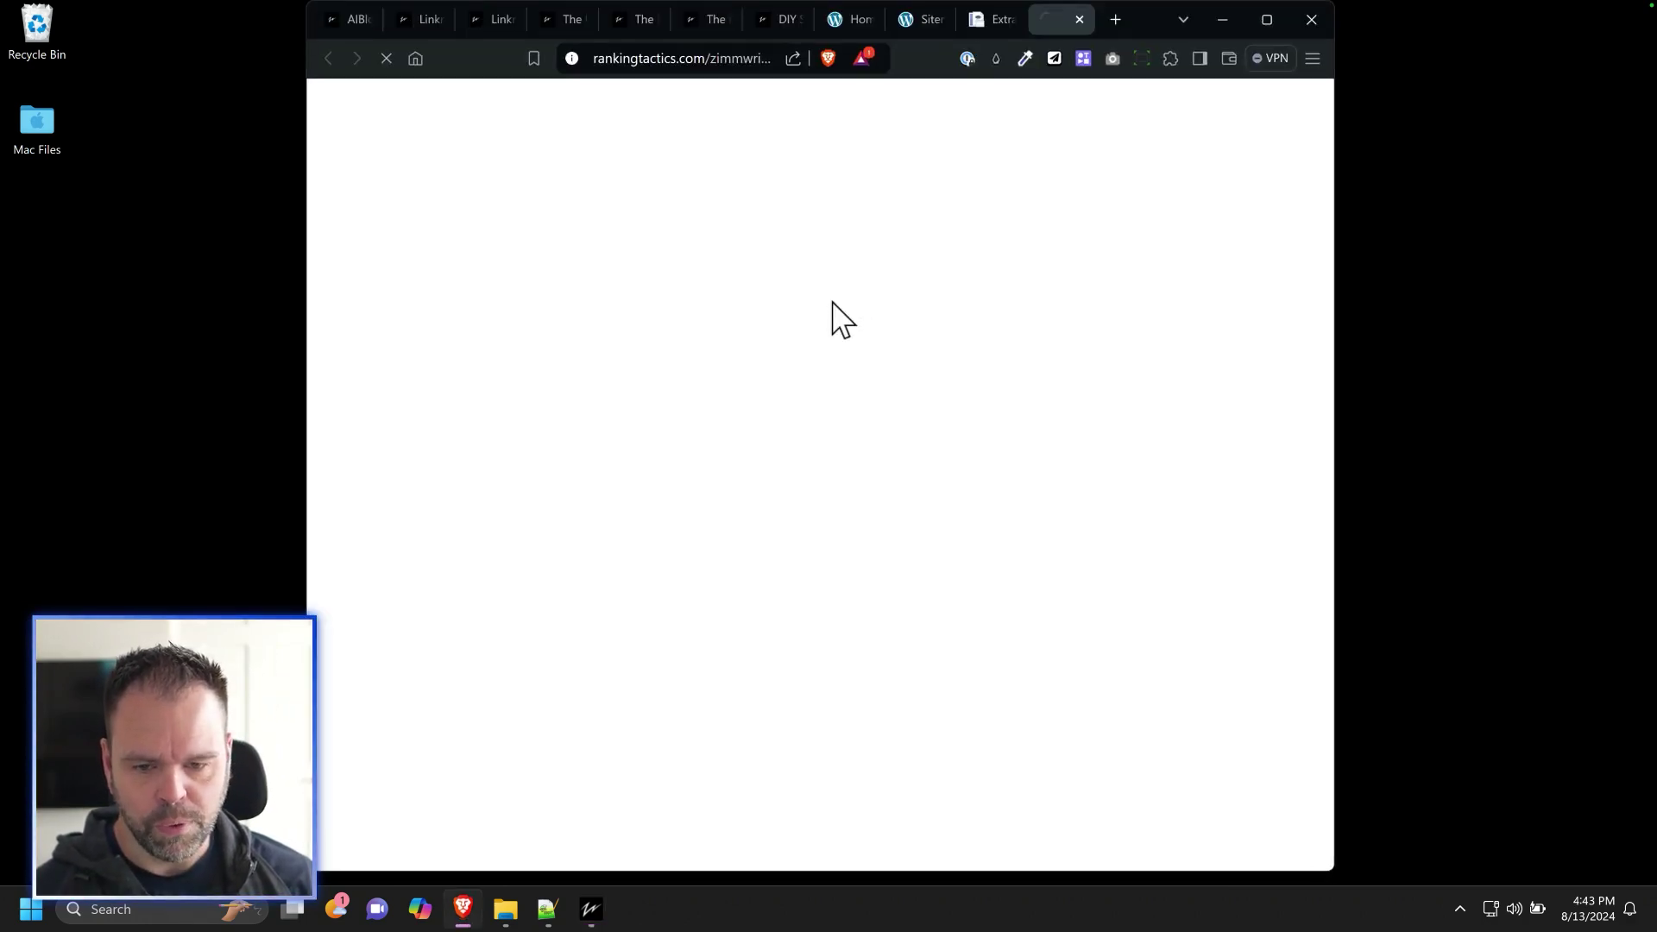
pyautogui.scroll(-20, 867, 364)
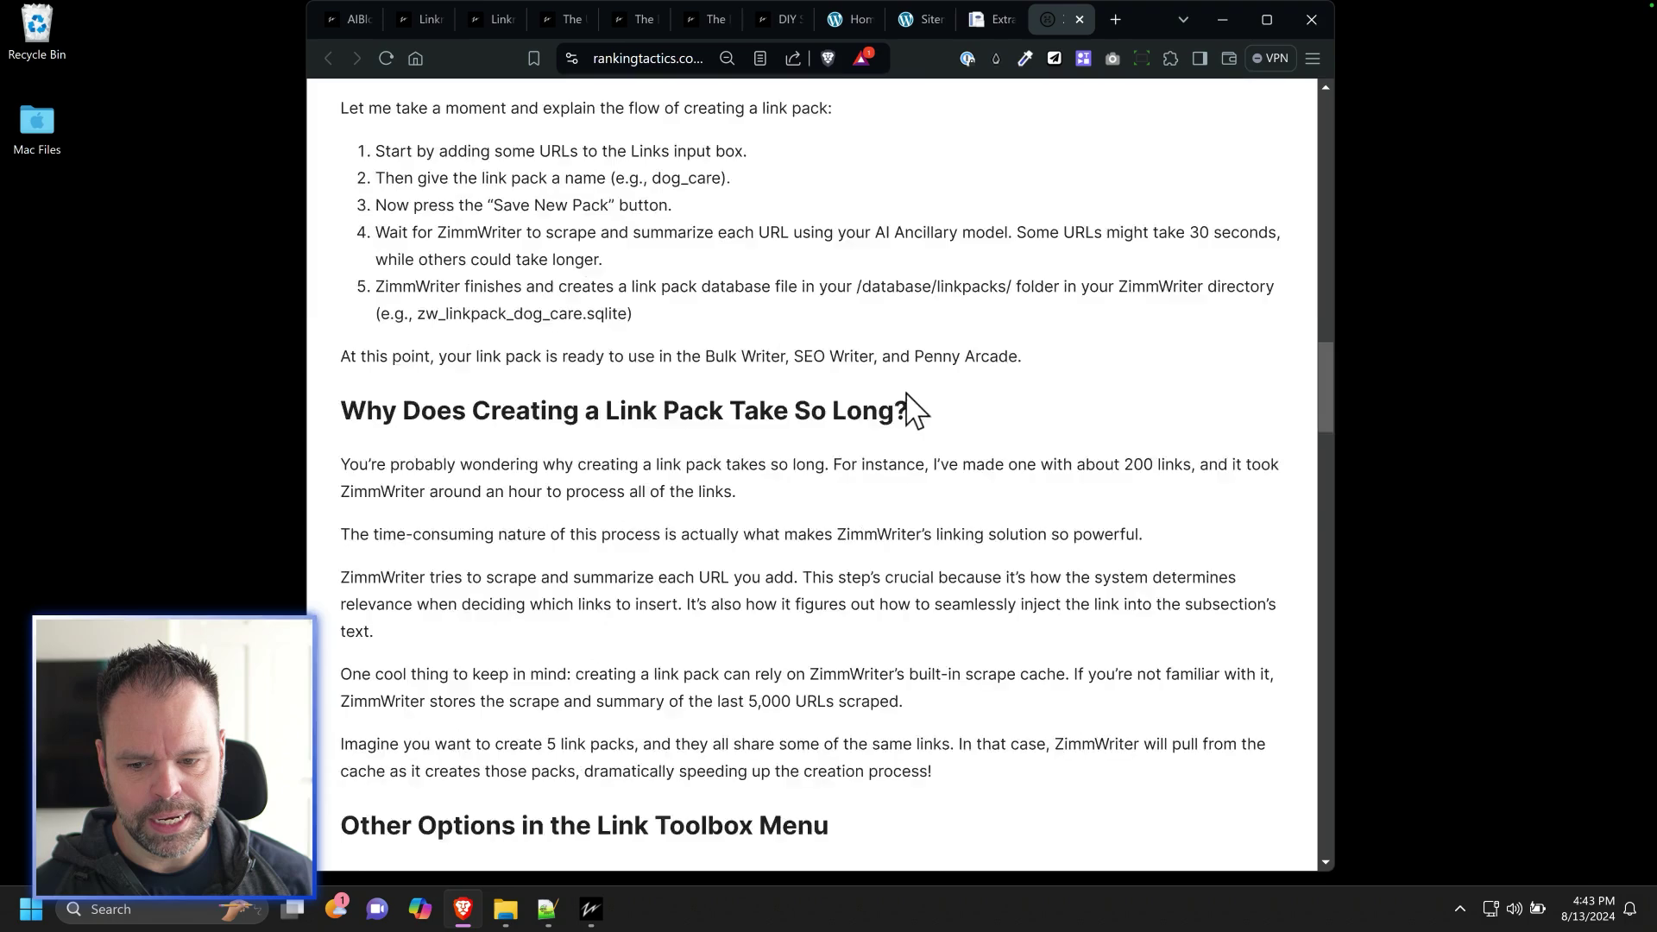
pyautogui.click(1079, 19)
pyautogui.click(1222, 19)
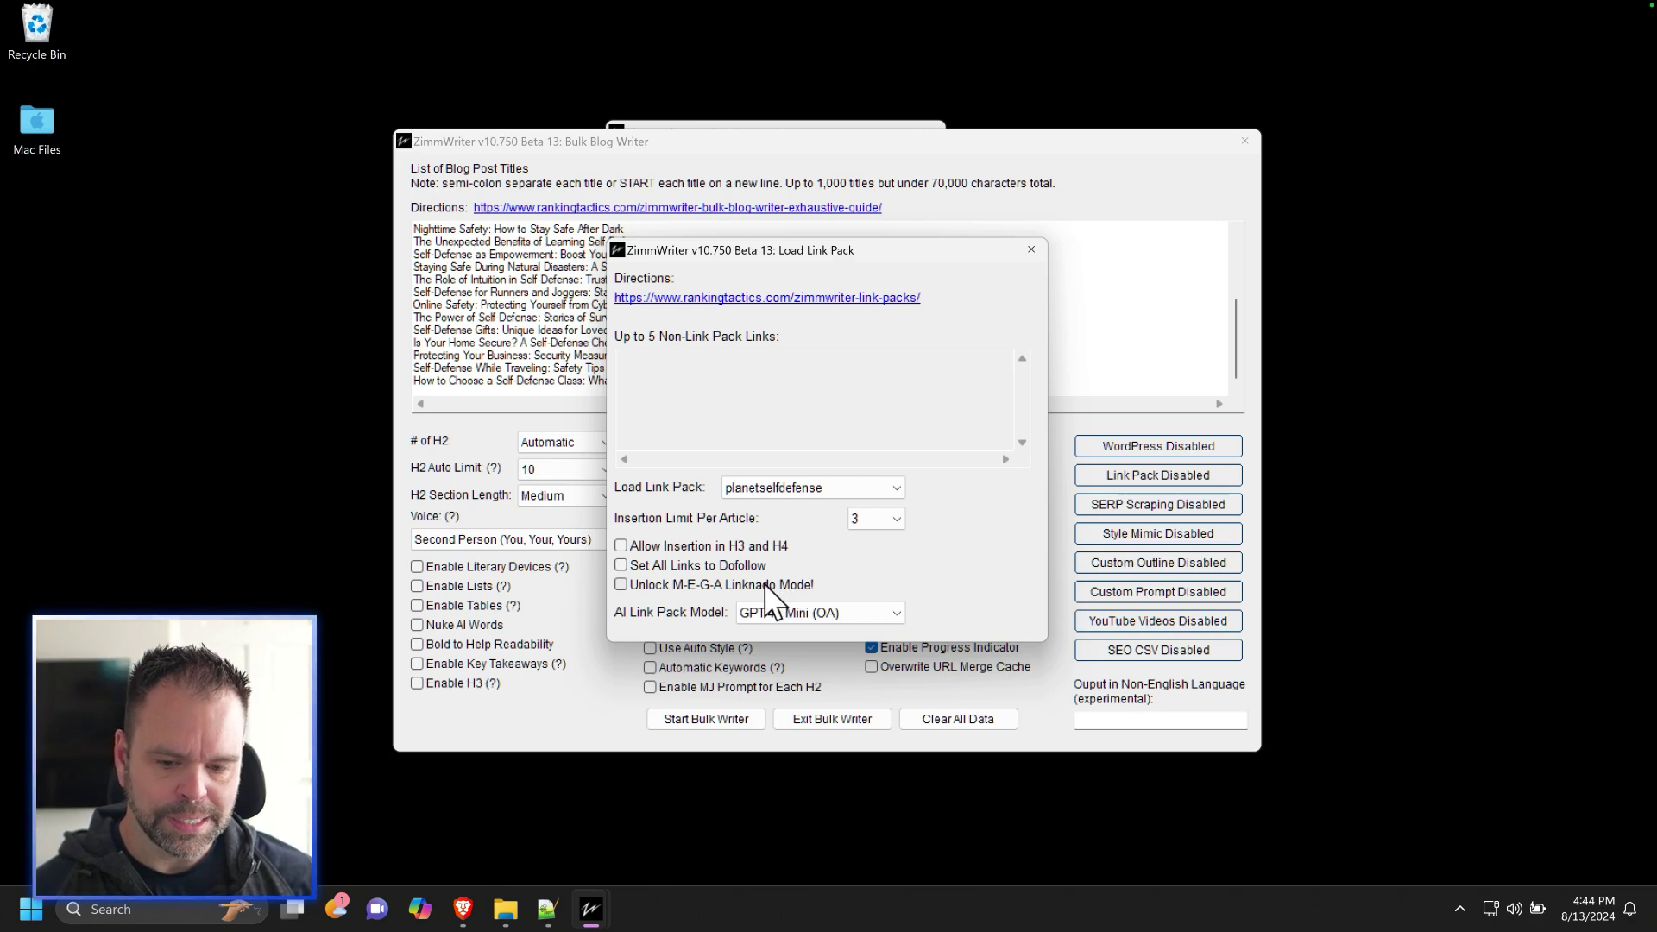
# Enable M-E-G-A Linknado Mode, keeping the planetselfdefense pack and GPT-4o Mini (OA) model
pyautogui.click(764, 587)
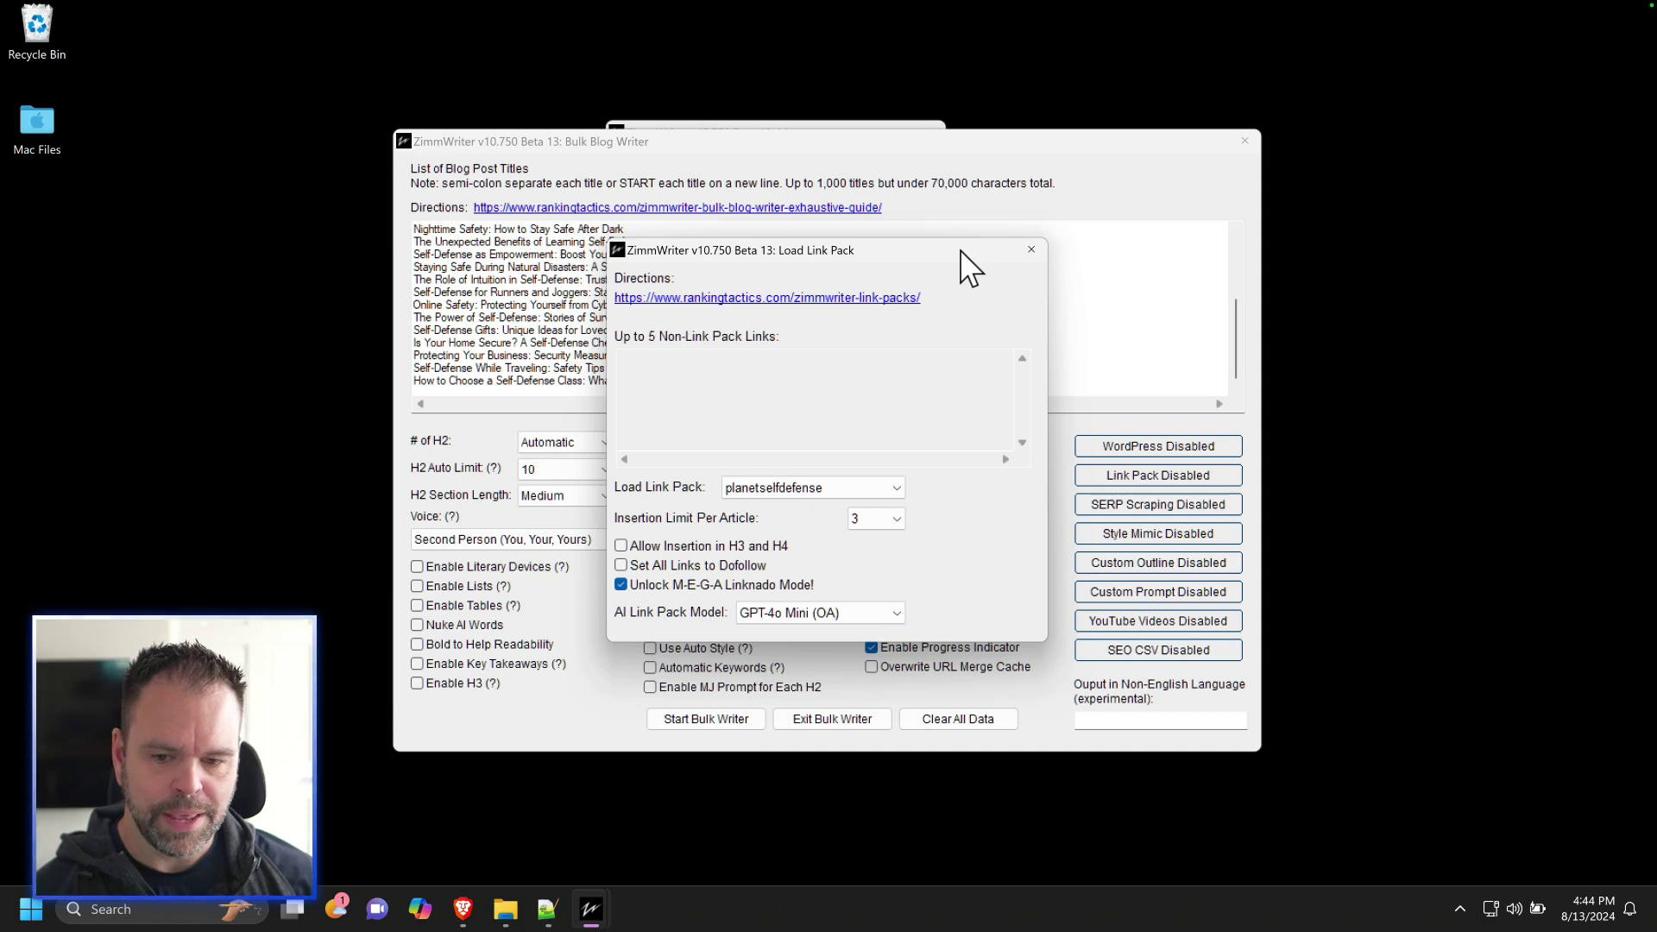
pyautogui.click(788, 487)
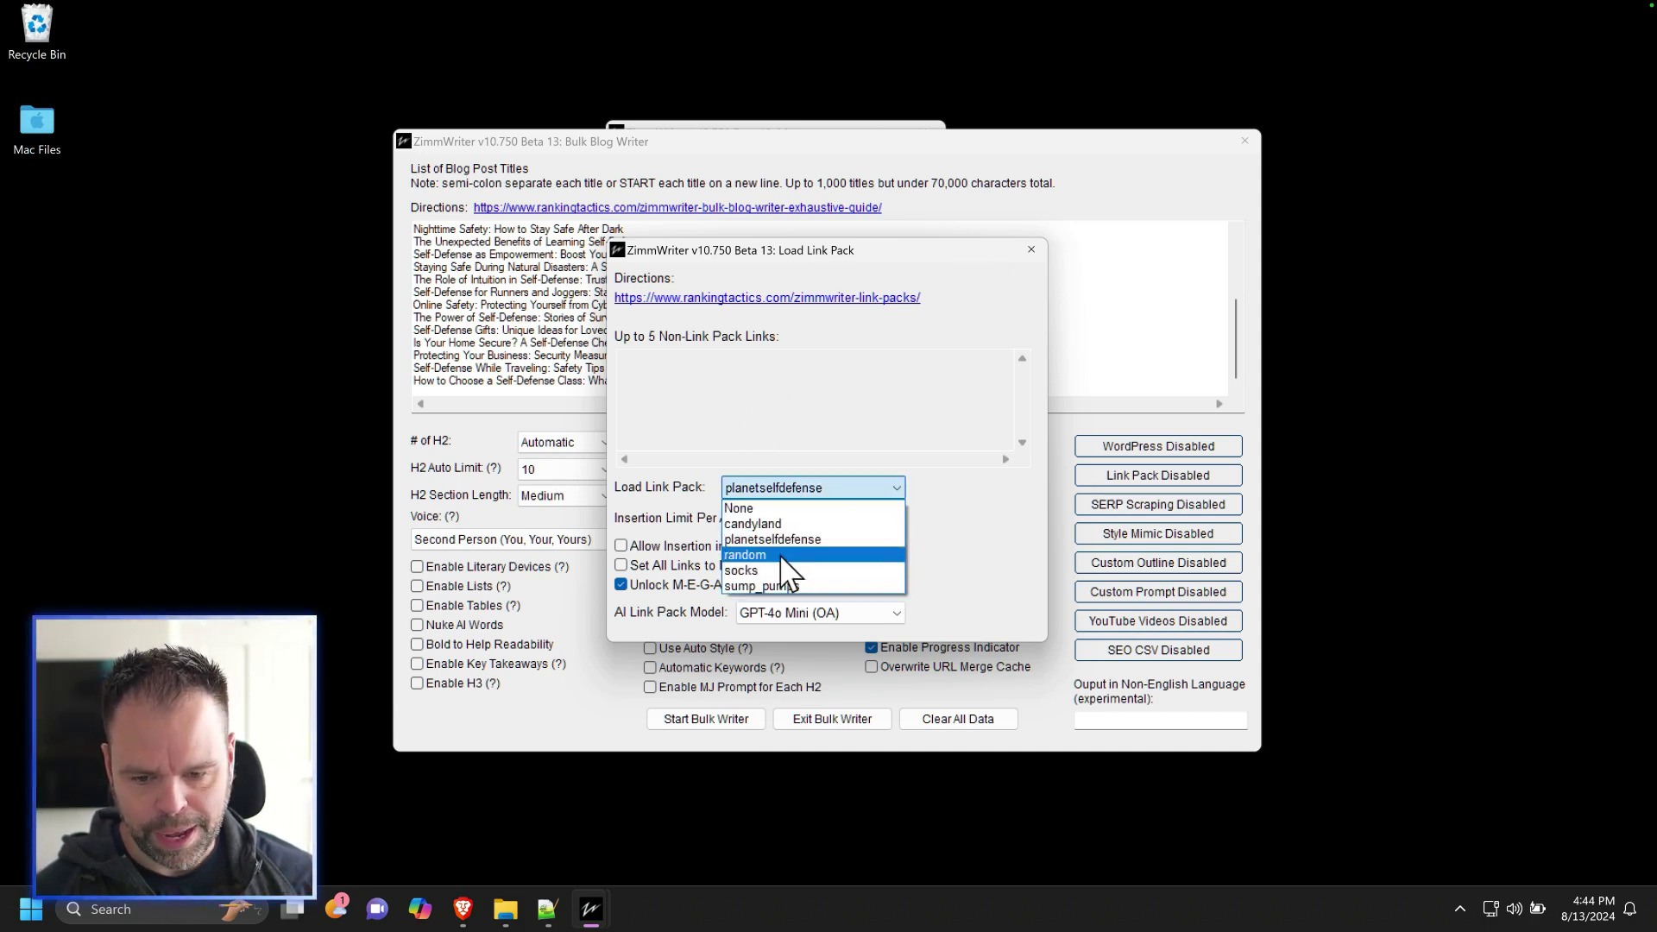
pyautogui.click(946, 511)
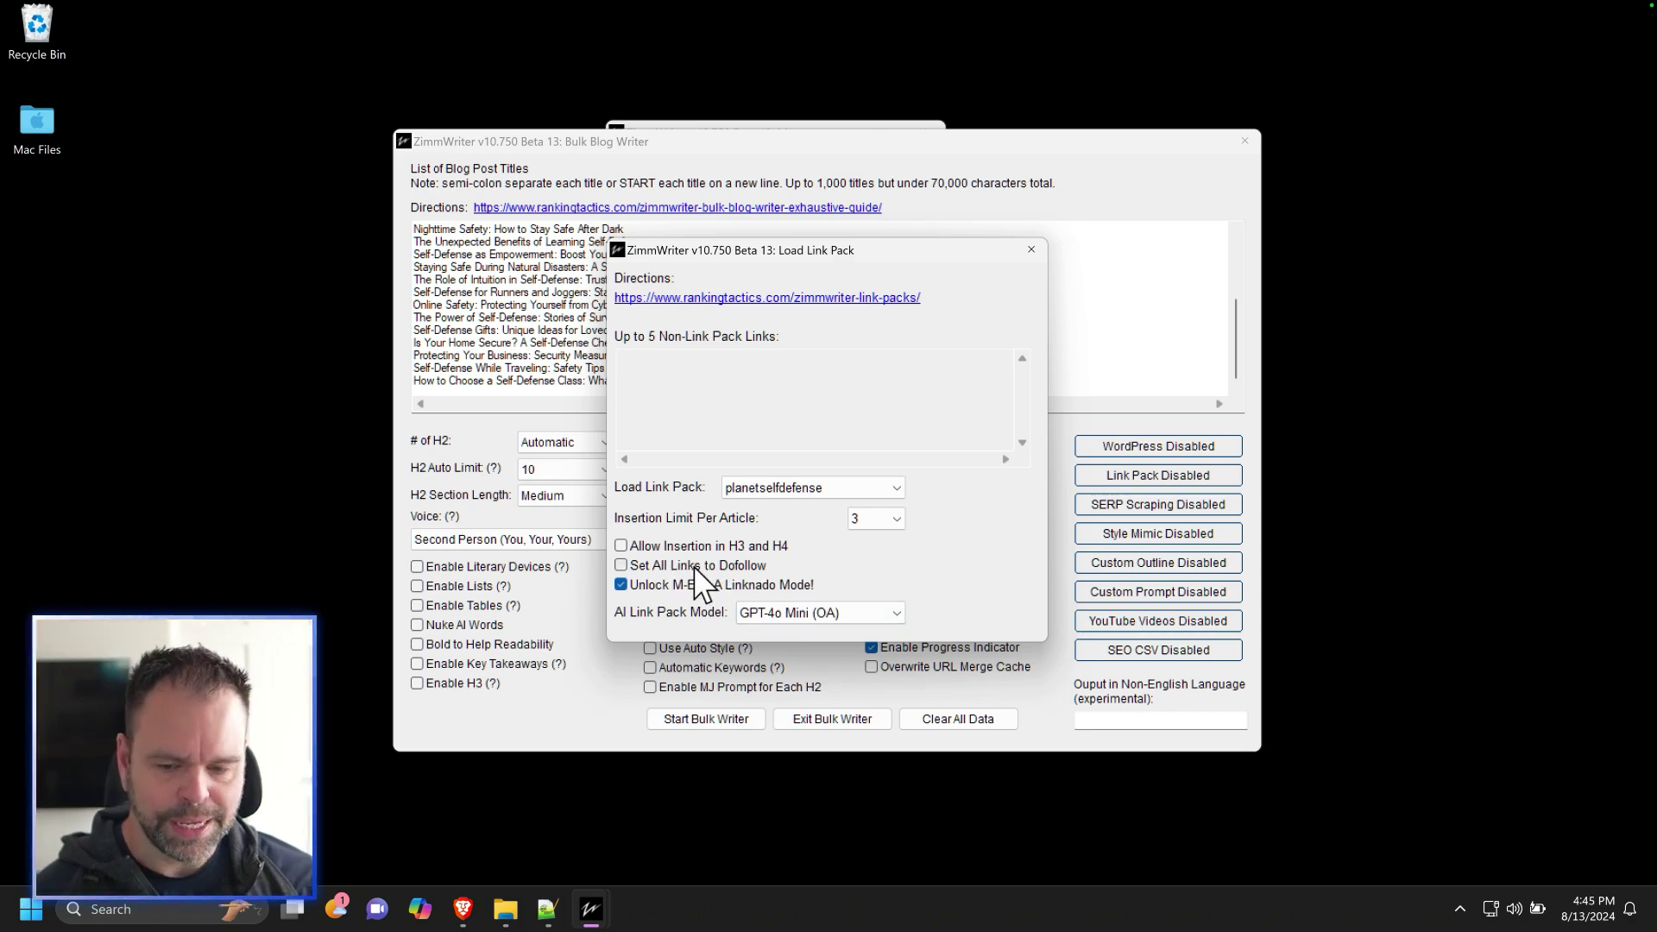
pyautogui.click(807, 614)
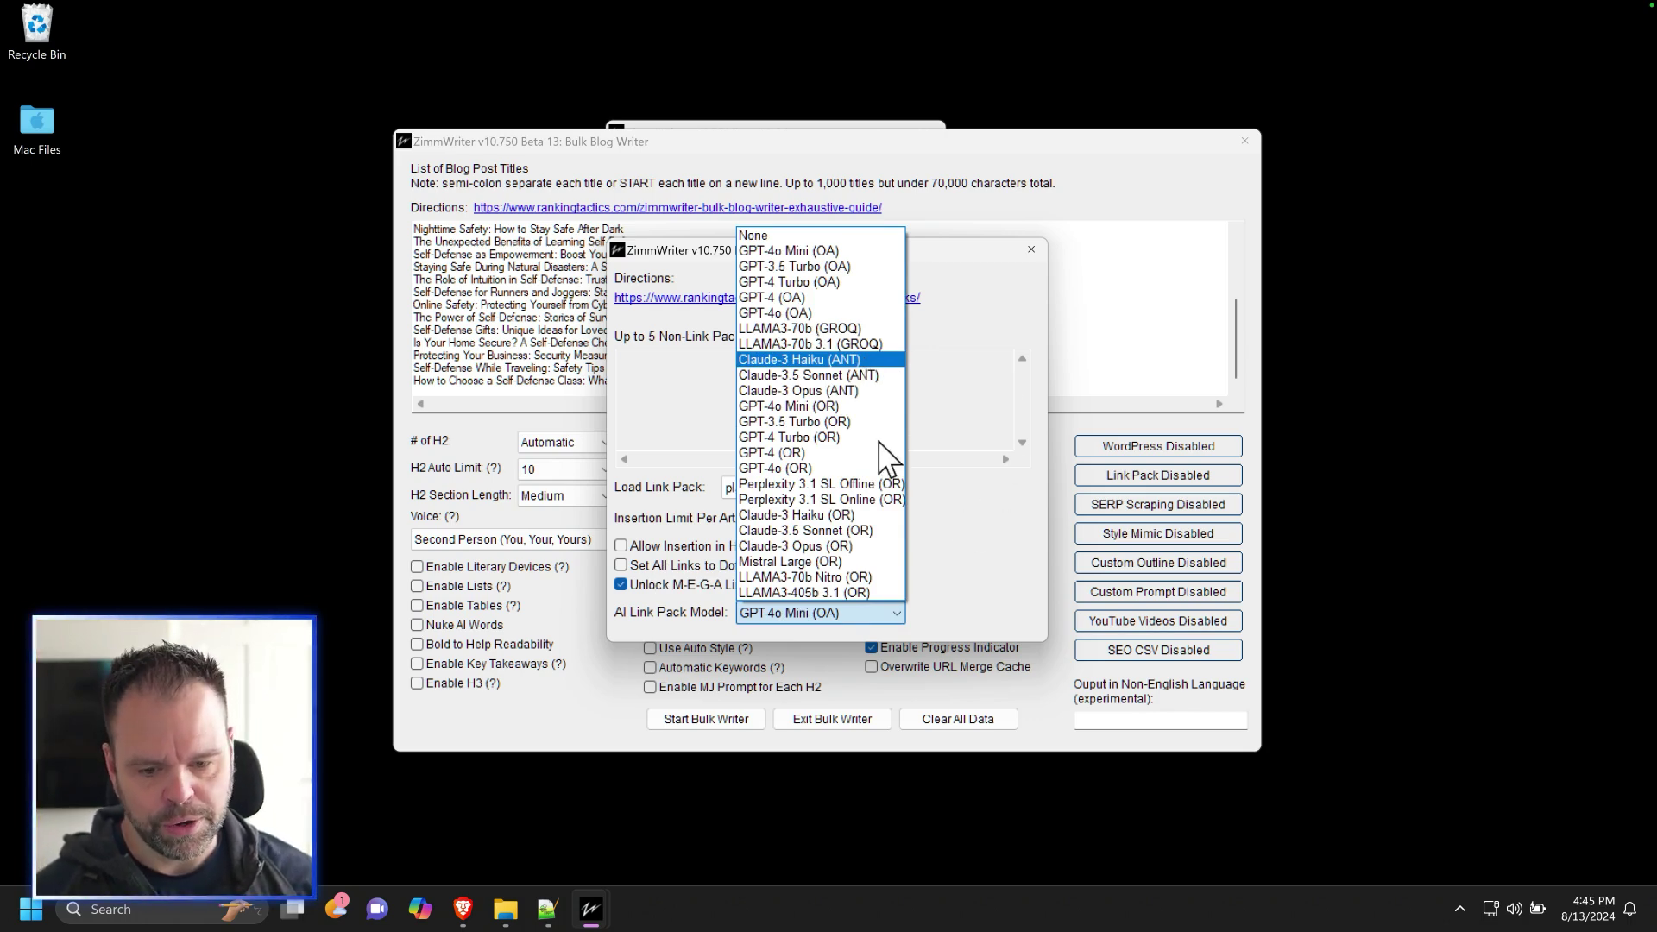
pyautogui.click(1040, 499)
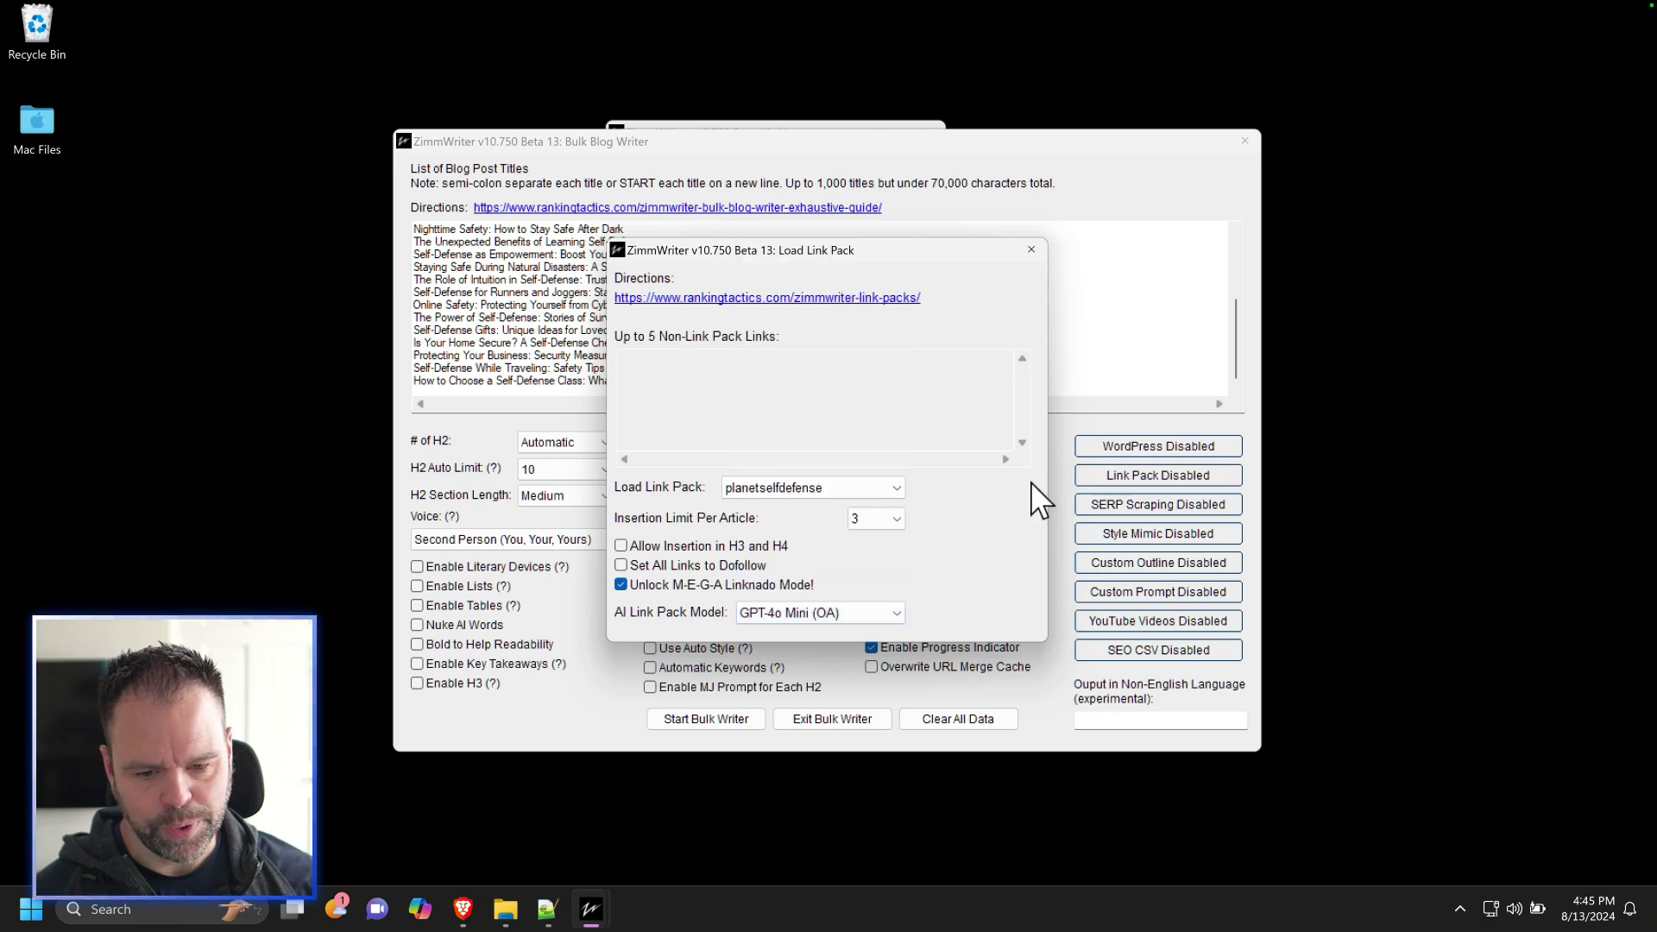
pyautogui.click(1030, 249)
pyautogui.click(1046, 342)
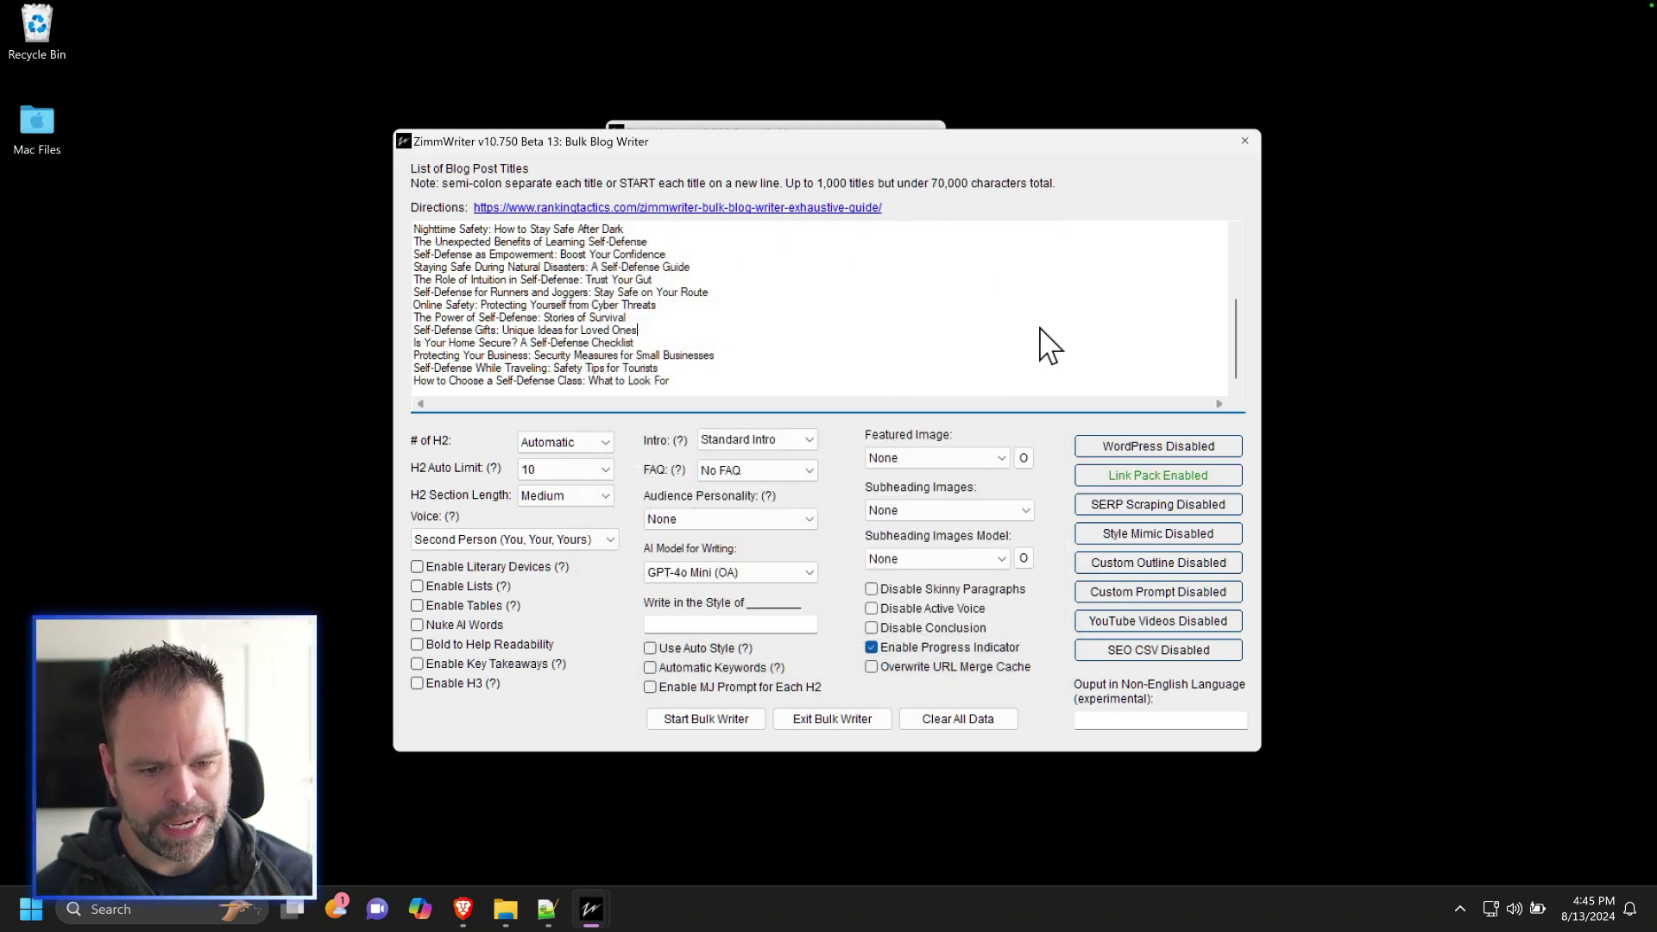
# Open ZimmWriter's database\linkpacks folder and select all five files, including zw_linkpack_planetselfdefense.sqlite
pyautogui.click(506, 908)
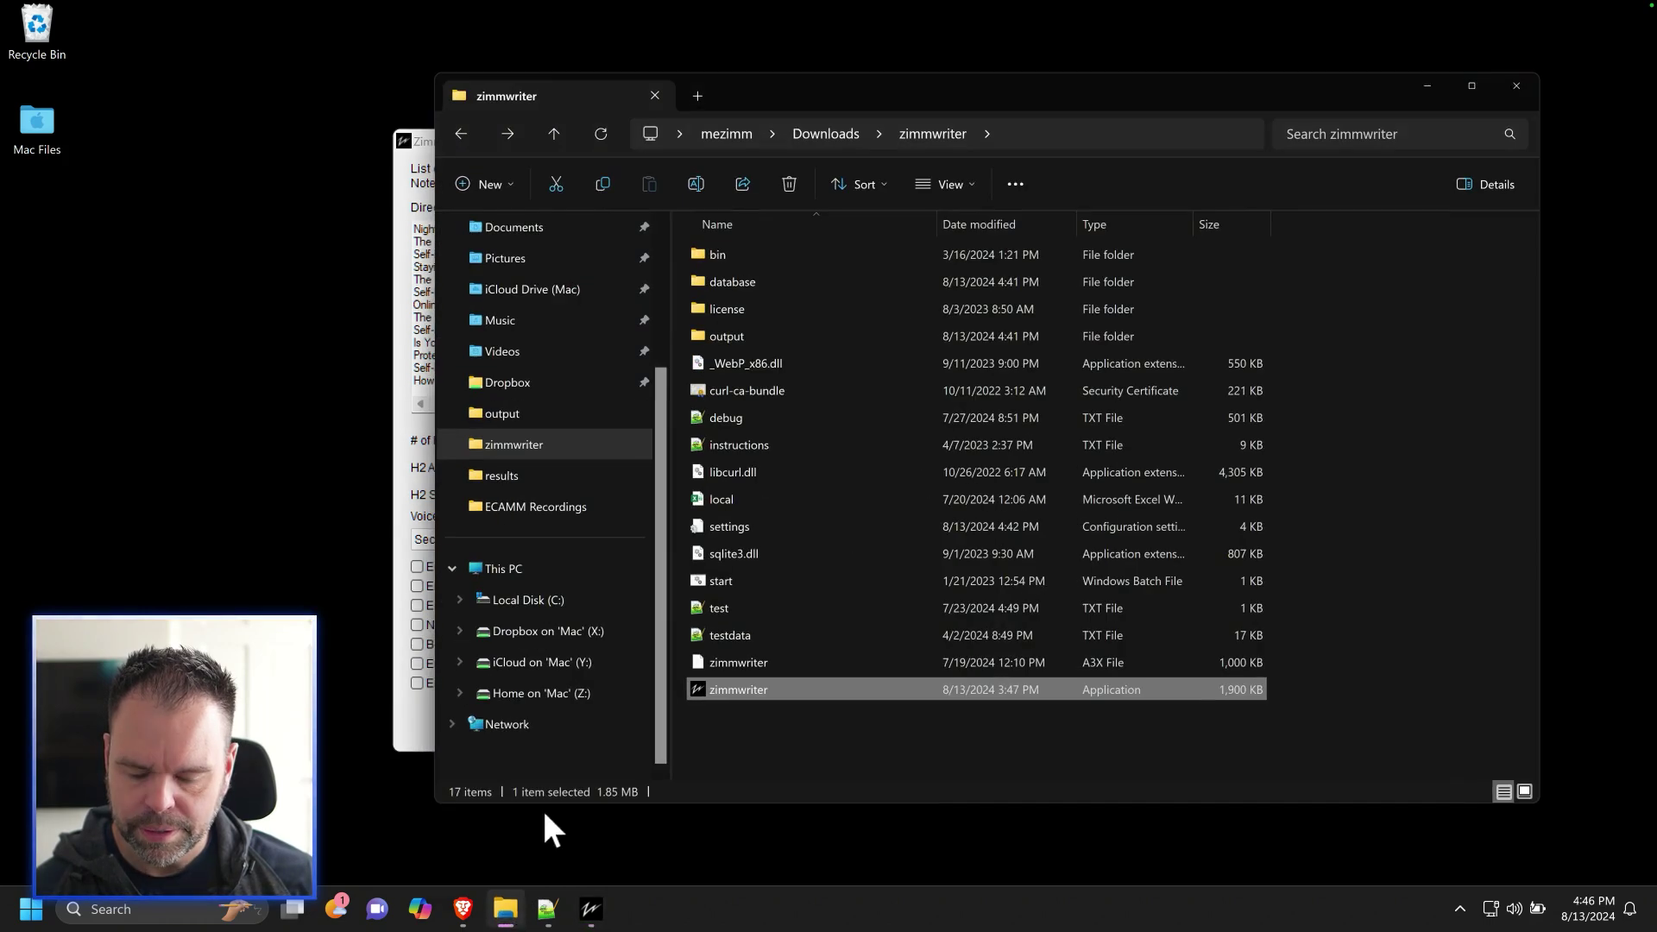
pyautogui.doubleClick(743, 284)
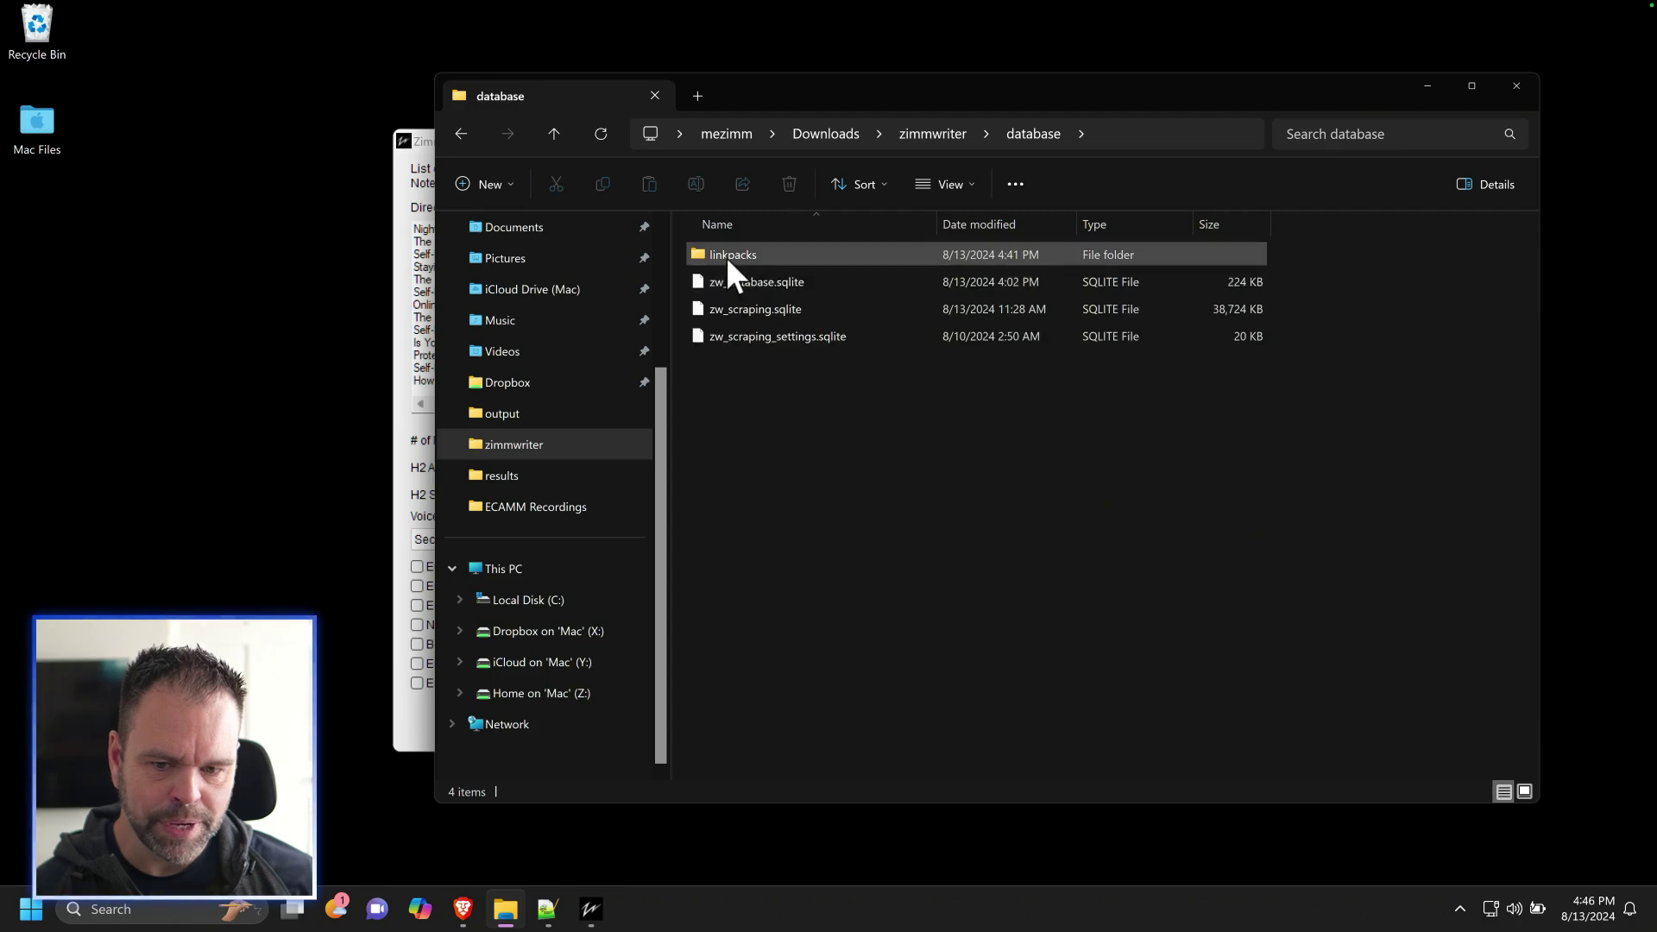
pyautogui.doubleClick(731, 256)
pyautogui.moveTo(849, 443); pyautogui.dragTo(867, 408)
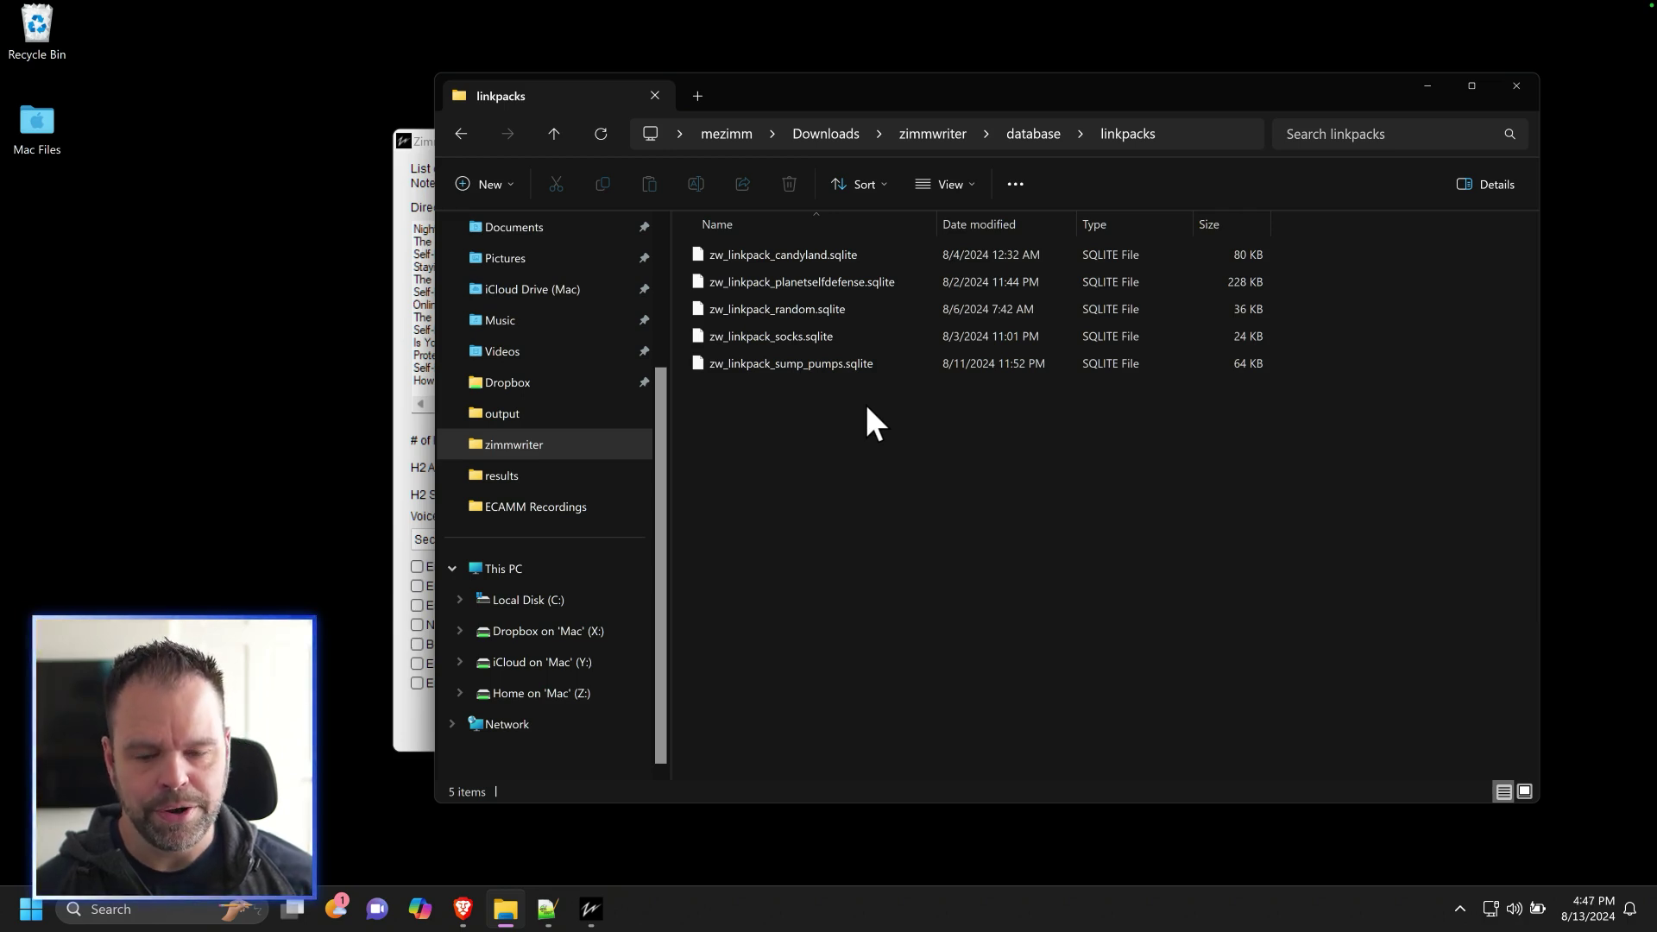
pyautogui.moveTo(949, 95); pyautogui.dragTo(999, 85)
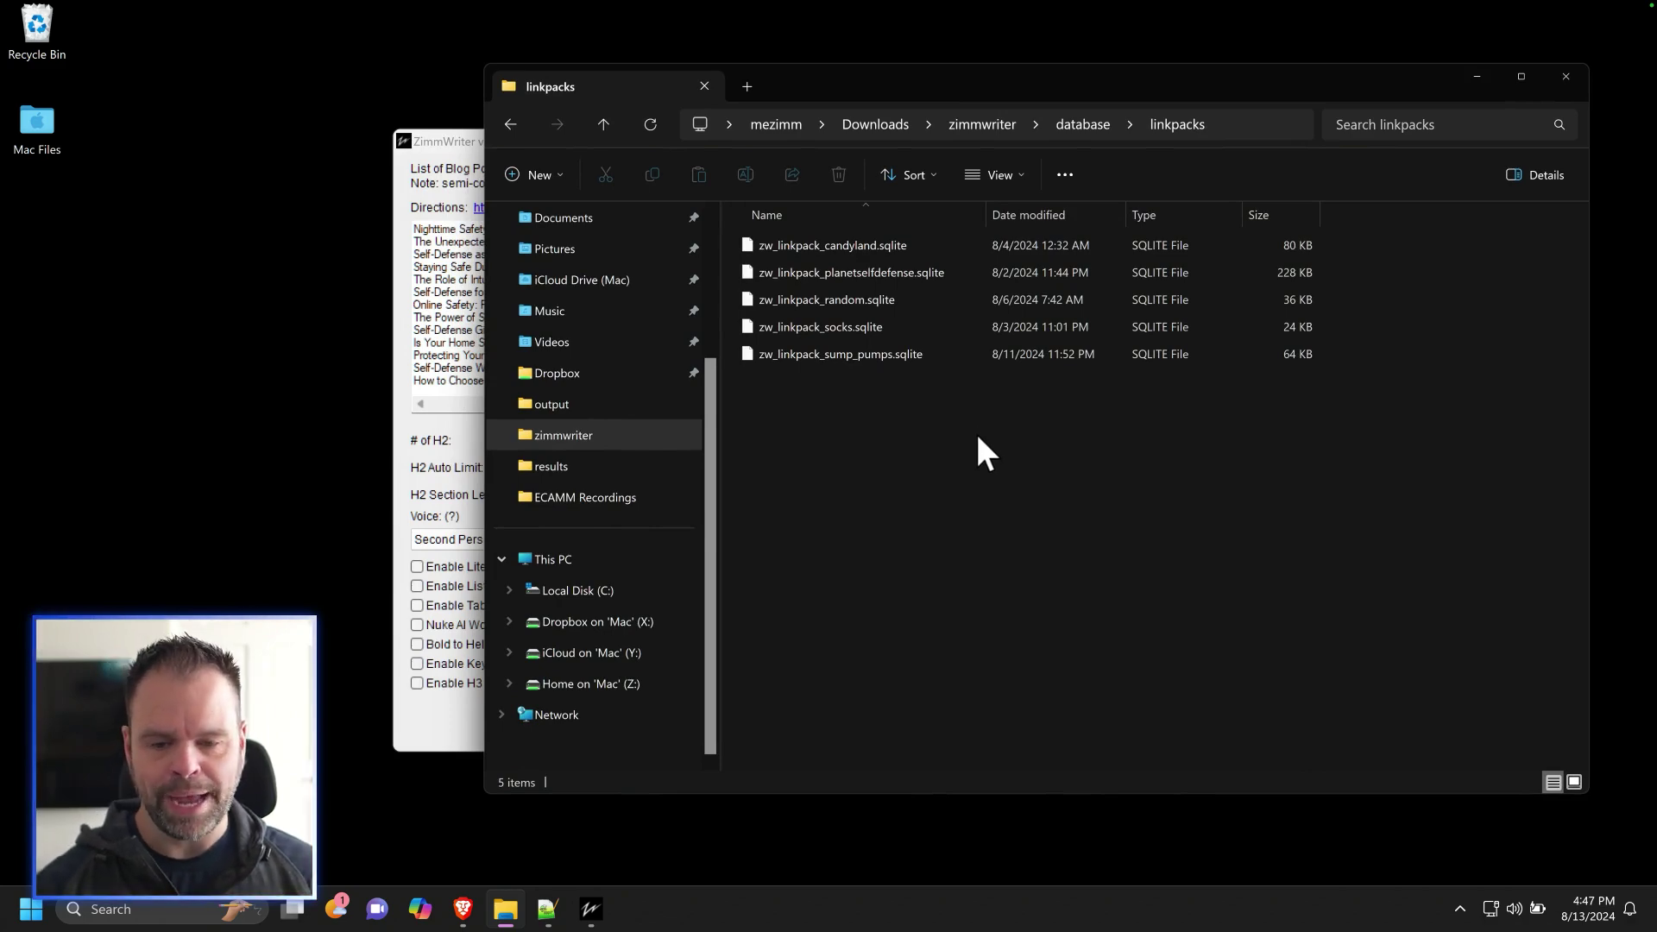
pyautogui.hotkey('ctrl', 'a')
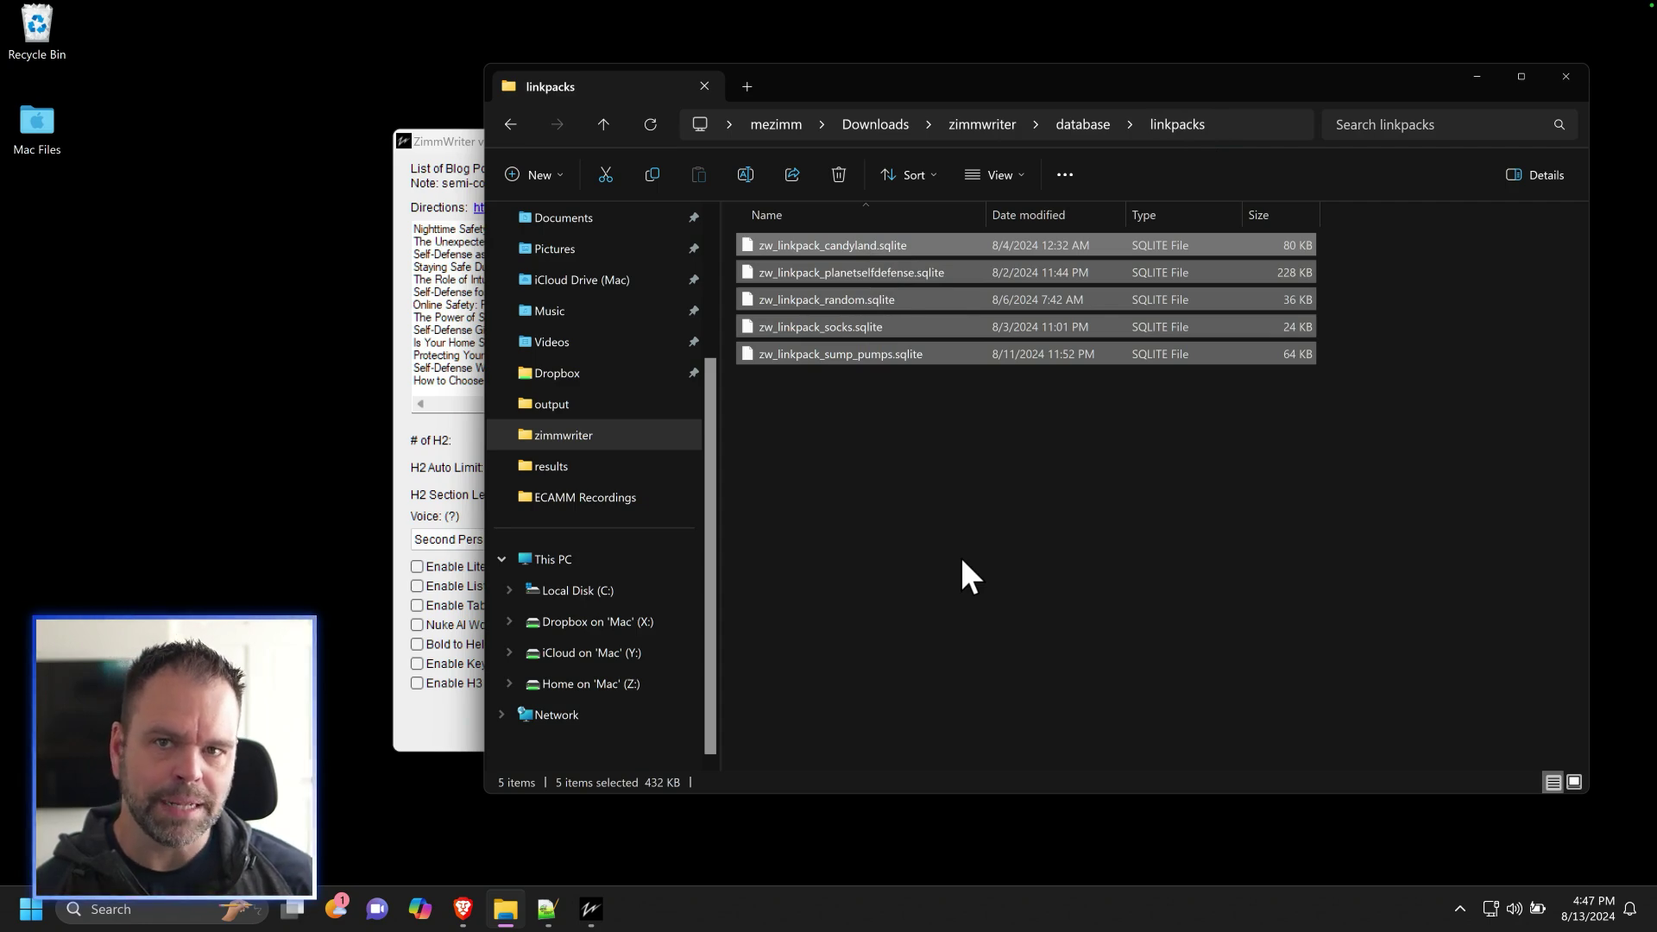
# Recheck that the link pack dropdown still lists planetselfdefense, then close the Bulk Blog Writer
pyautogui.click(457, 725)
pyautogui.click(1159, 475)
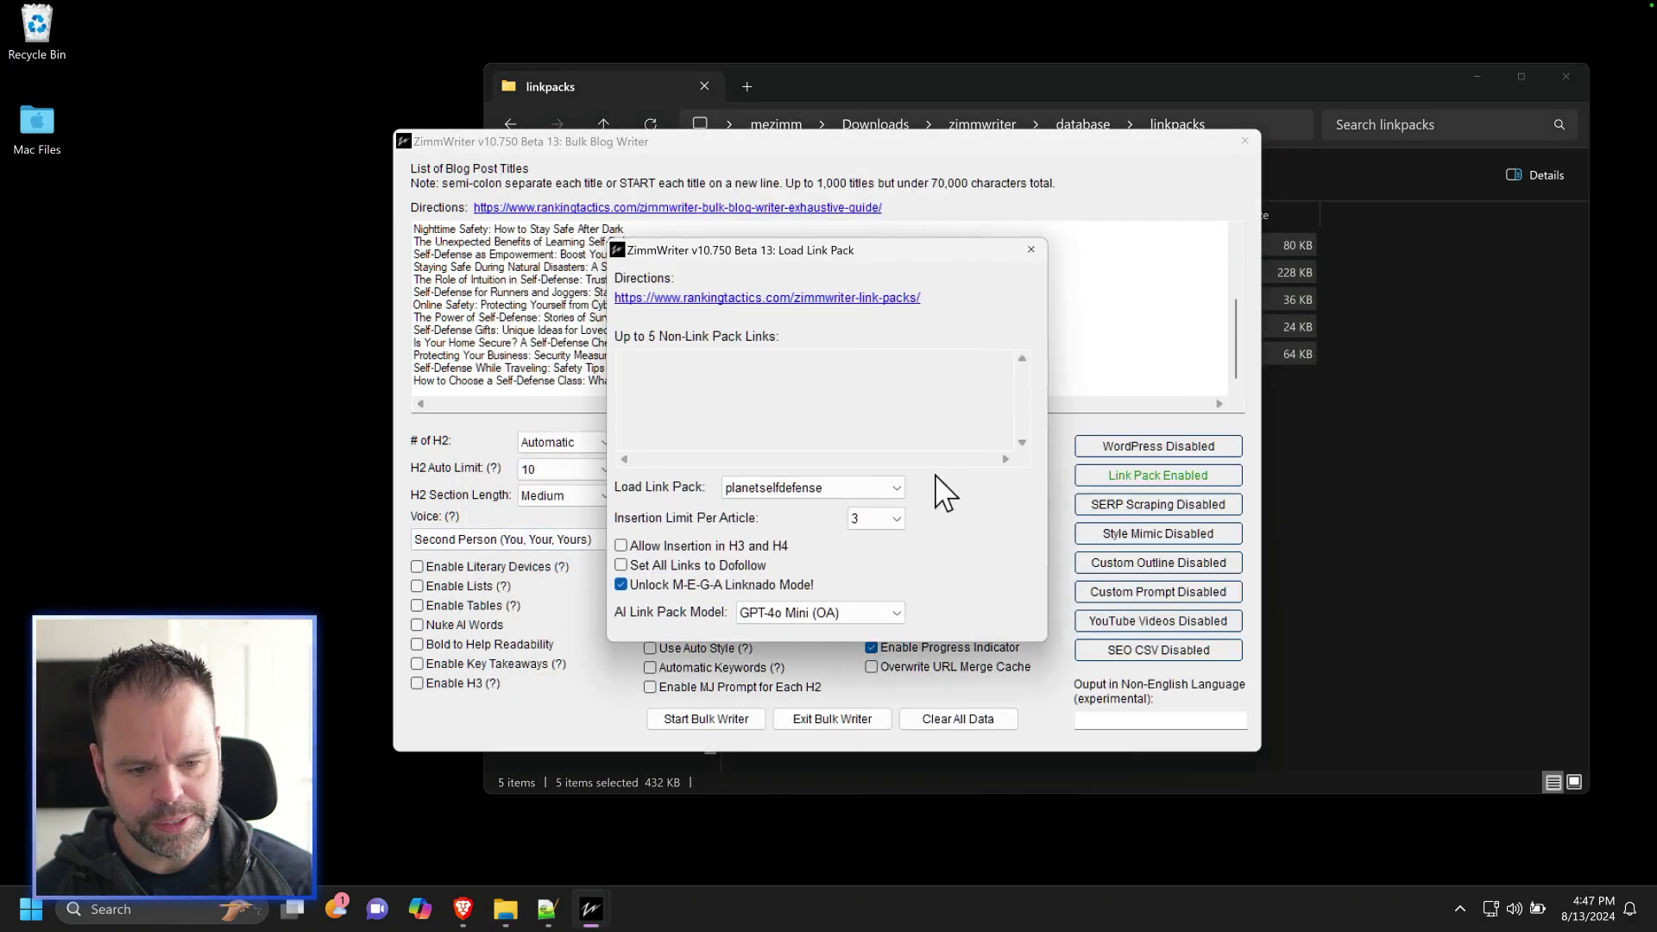
pyautogui.click(812, 487)
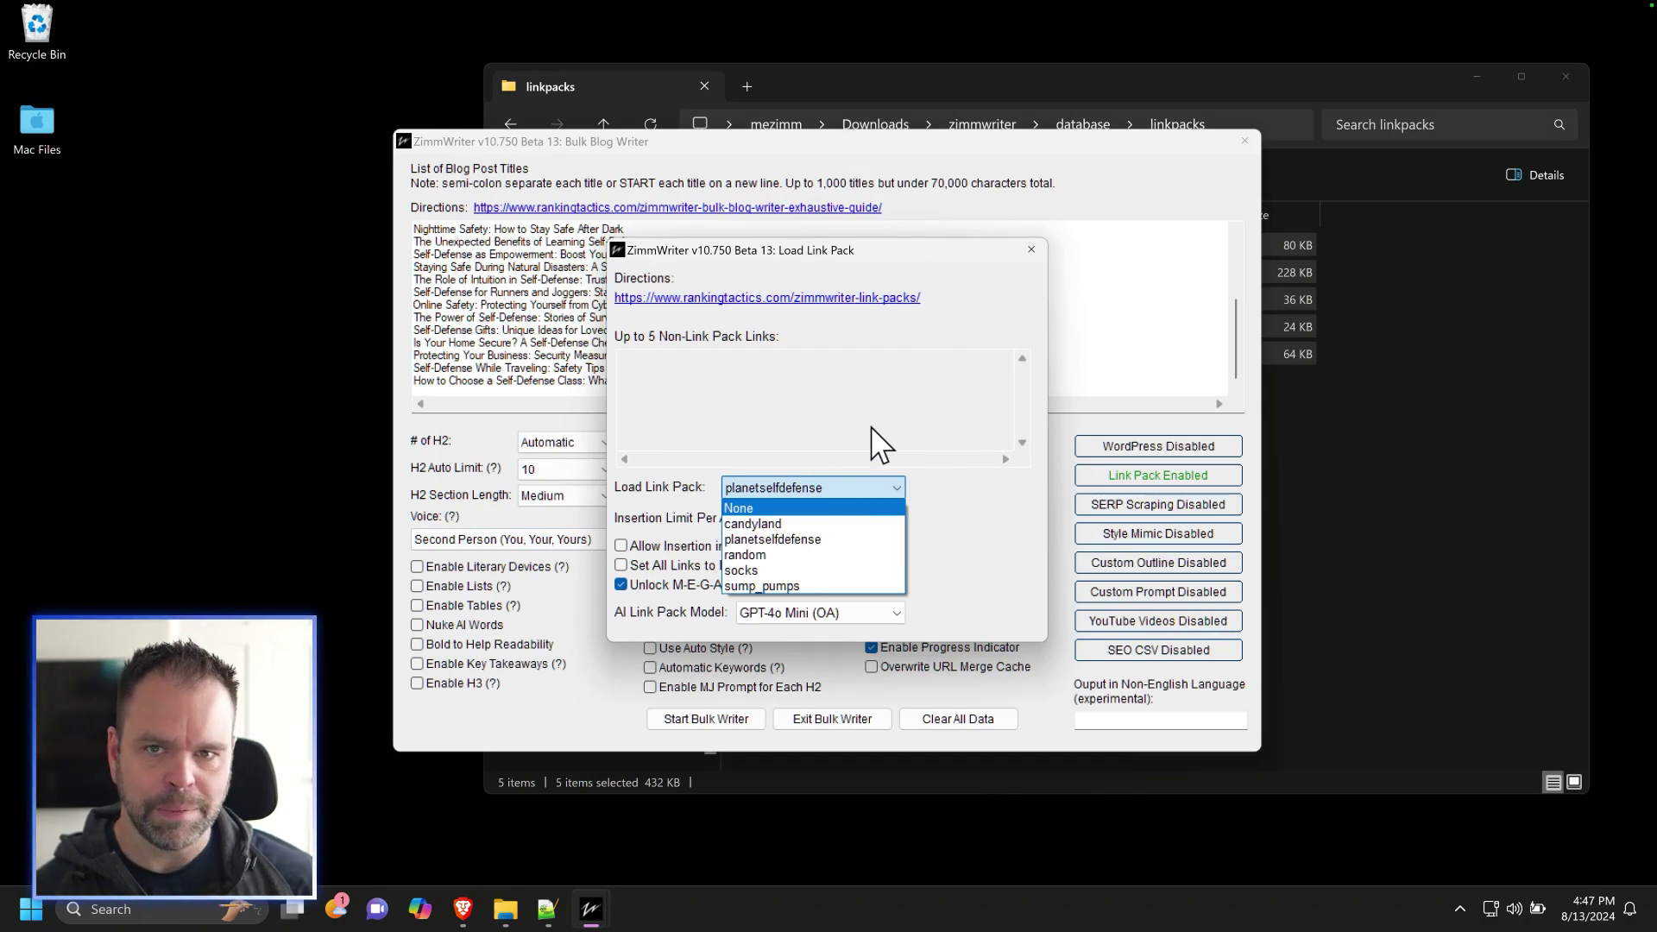
pyautogui.click(1027, 252)
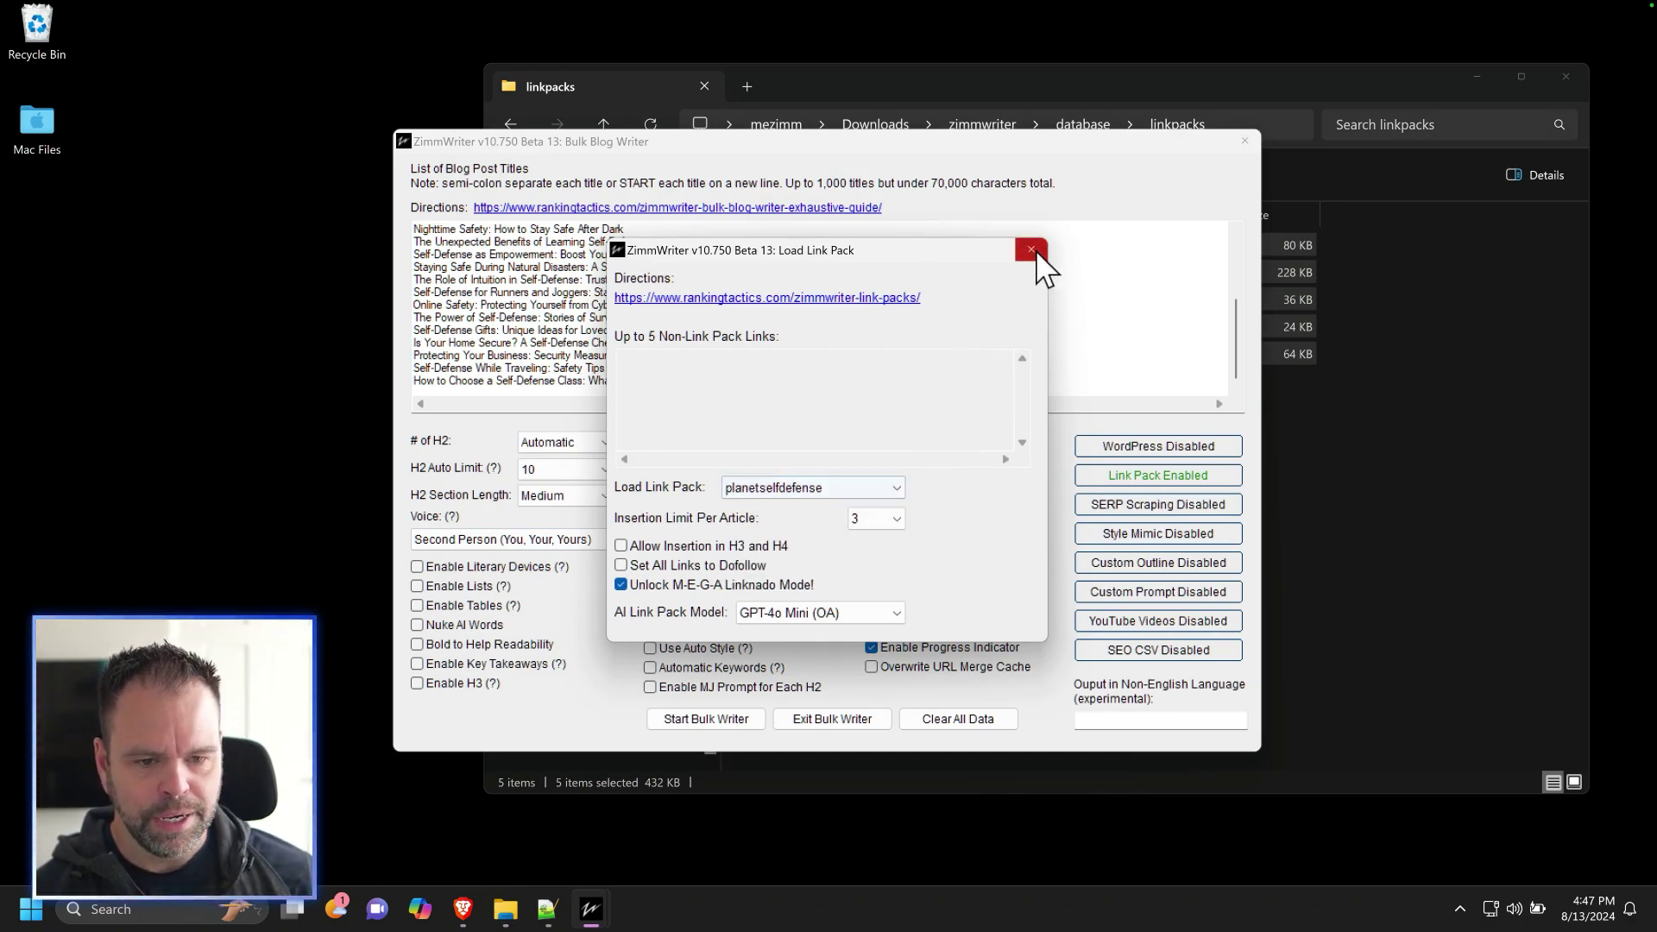
pyautogui.click(1244, 142)
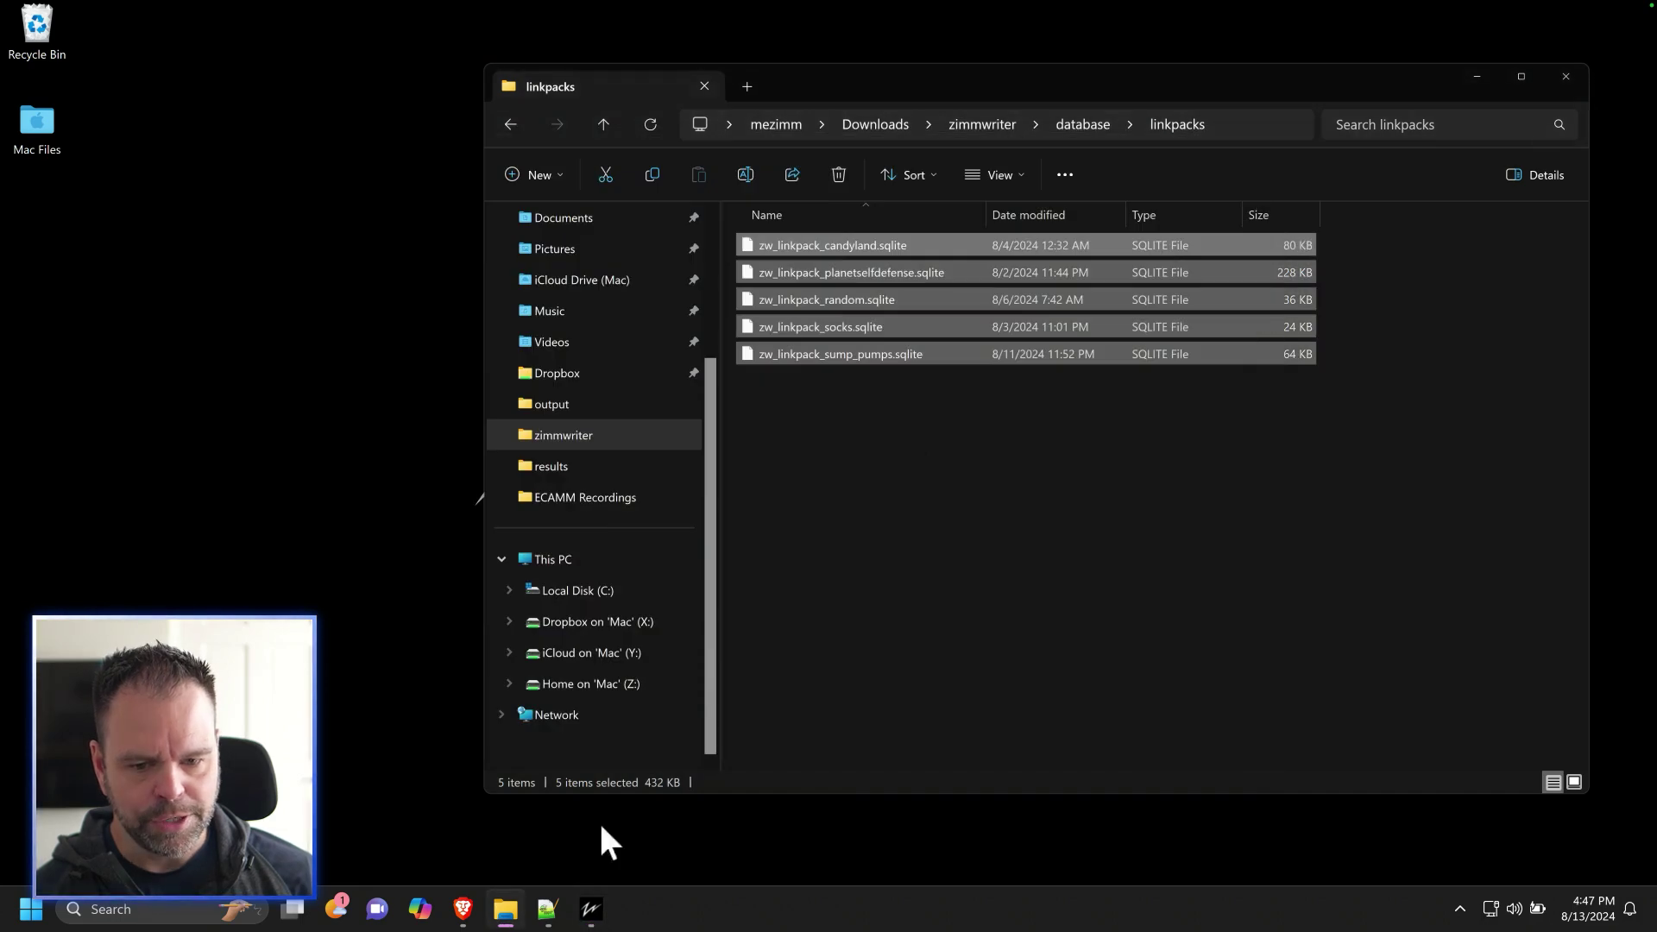
# Bring up the ZimmWriter main menu and briefly open and close Penny Arcade
pyautogui.click(593, 909)
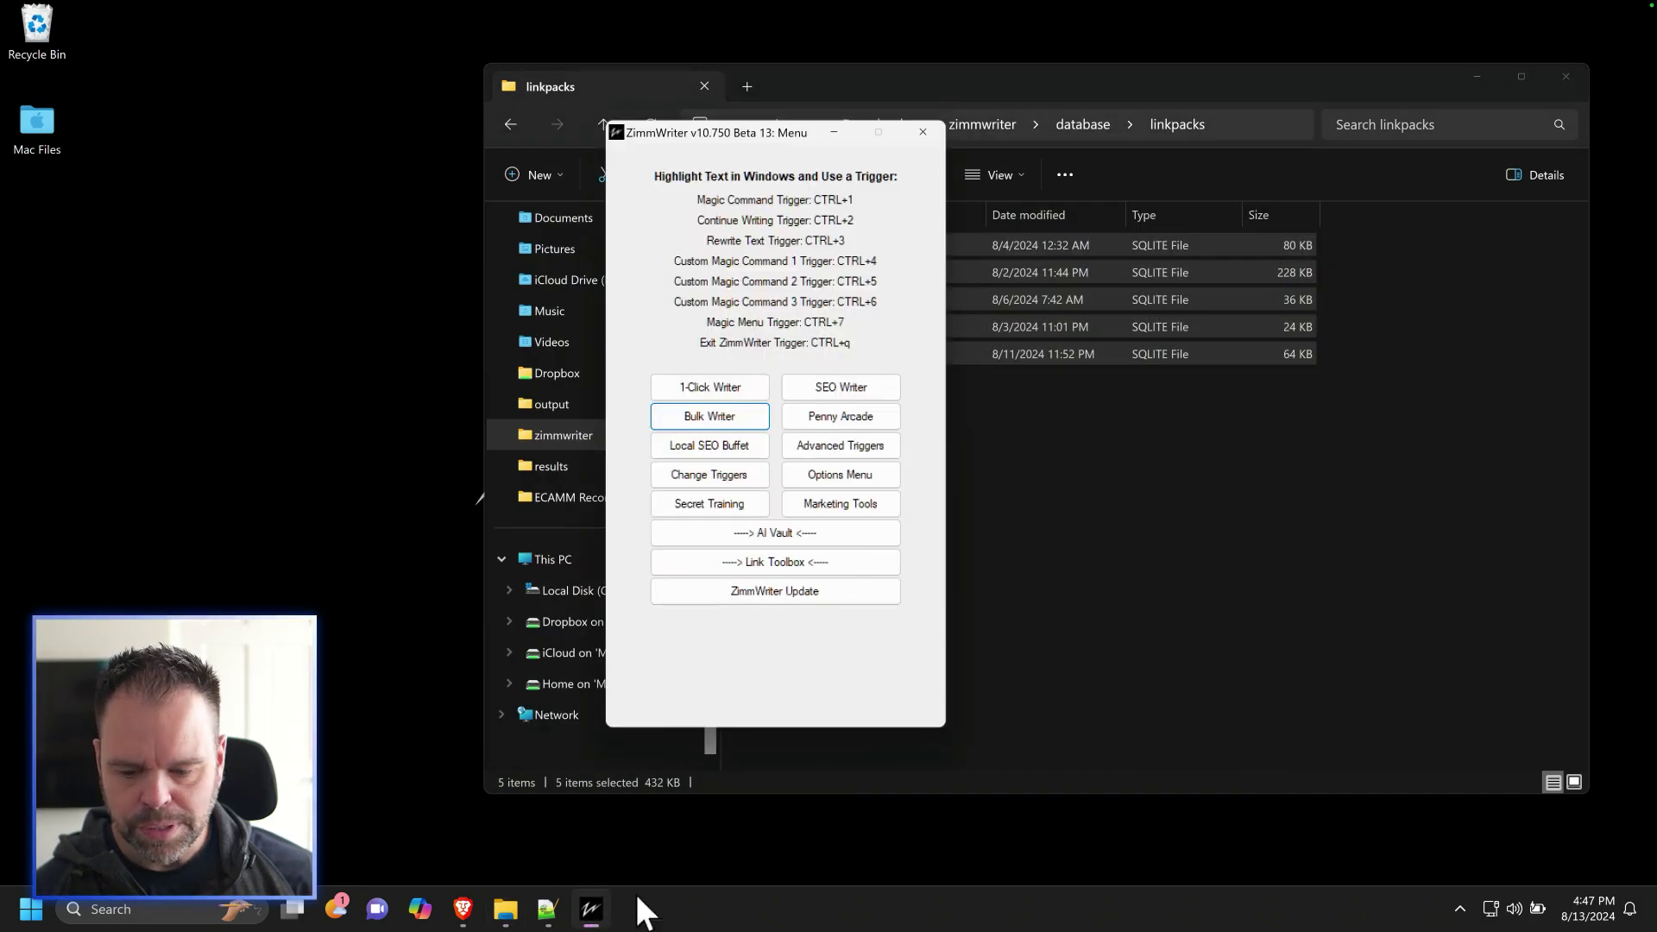
pyautogui.click(842, 416)
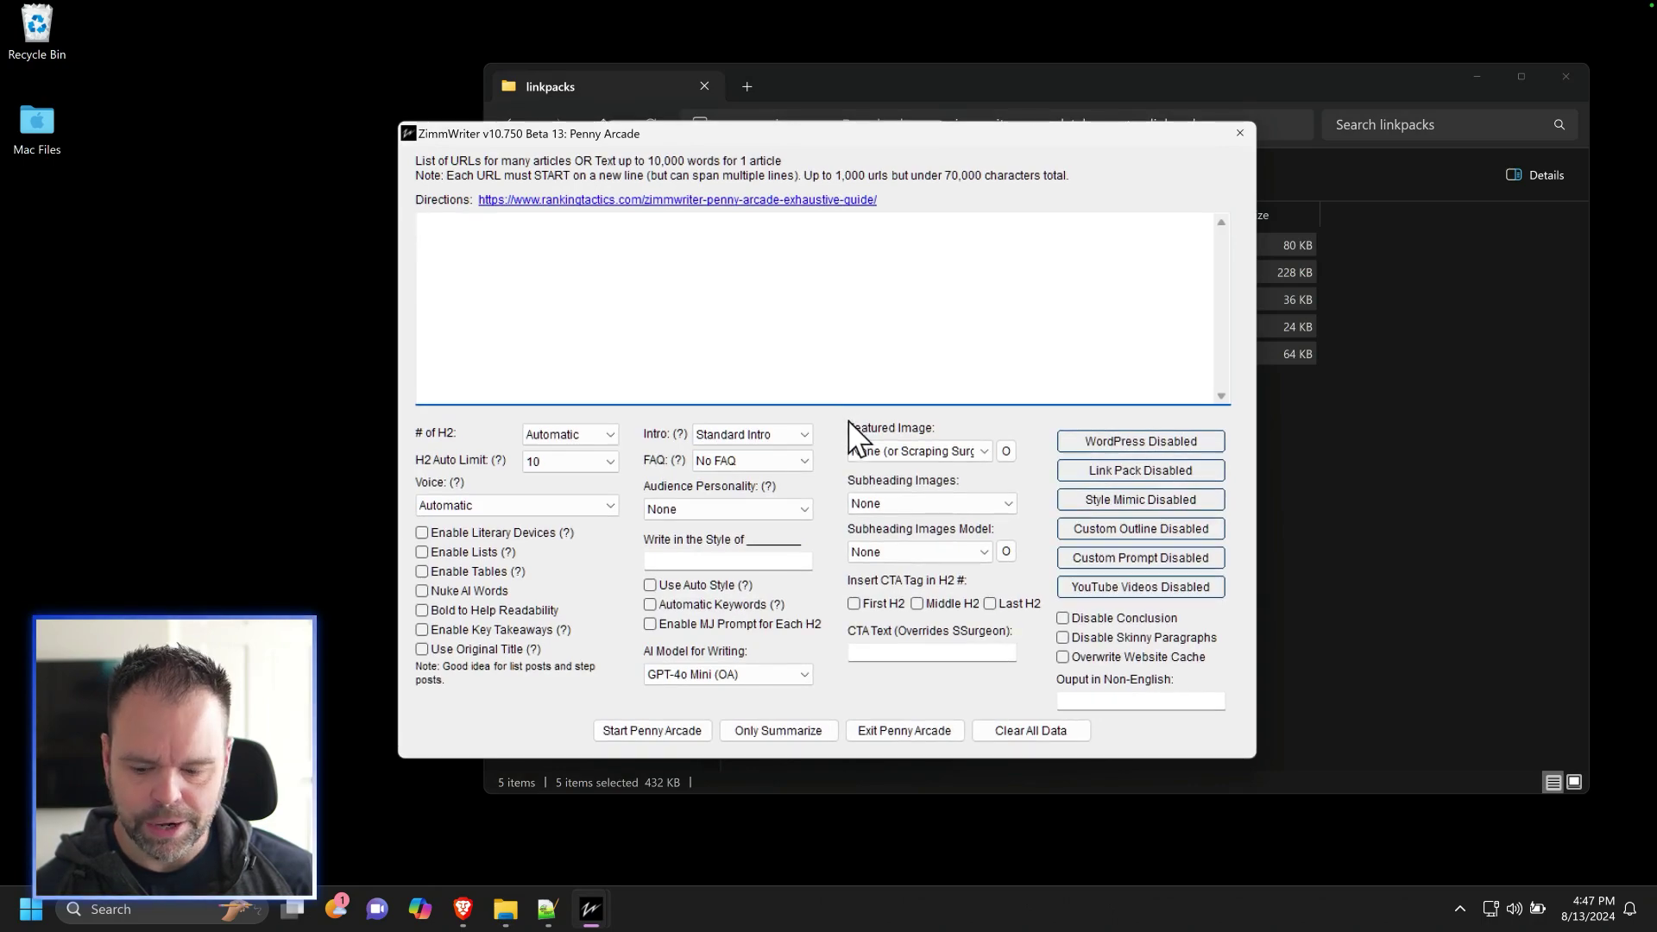
pyautogui.press('Escape')
# Open the SEO Blog Writer, look through its options, and close it
pyautogui.click(842, 388)
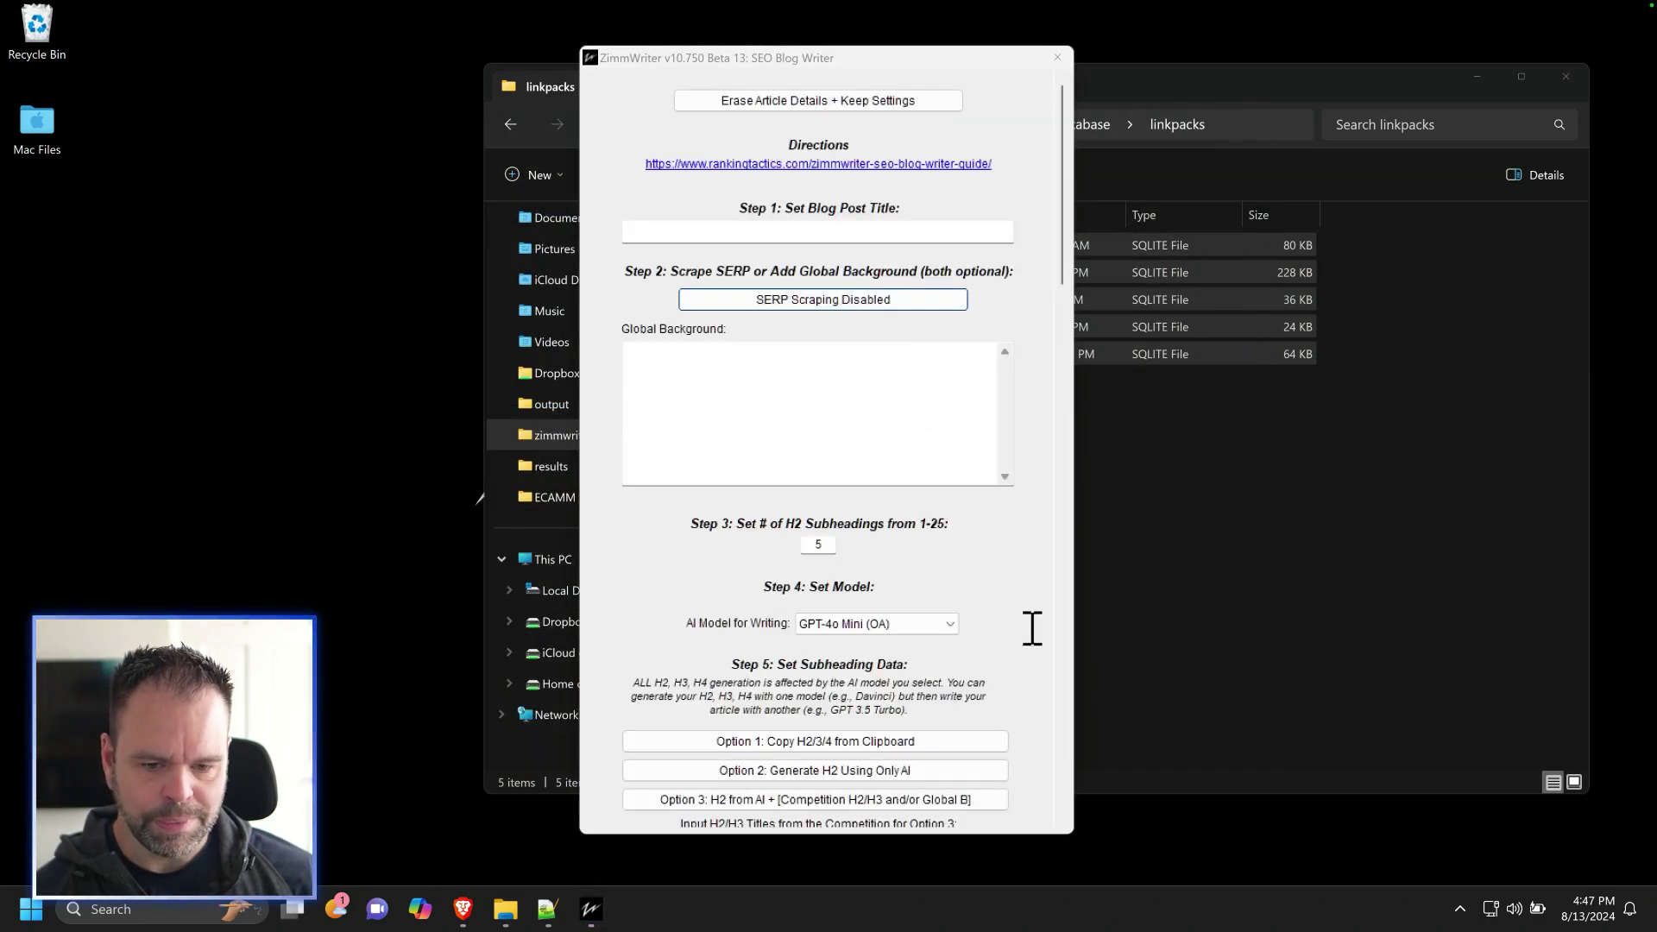
pyautogui.scroll(-10, 1027, 643)
pyautogui.scroll(-5, 1023, 647)
pyautogui.press('Escape')
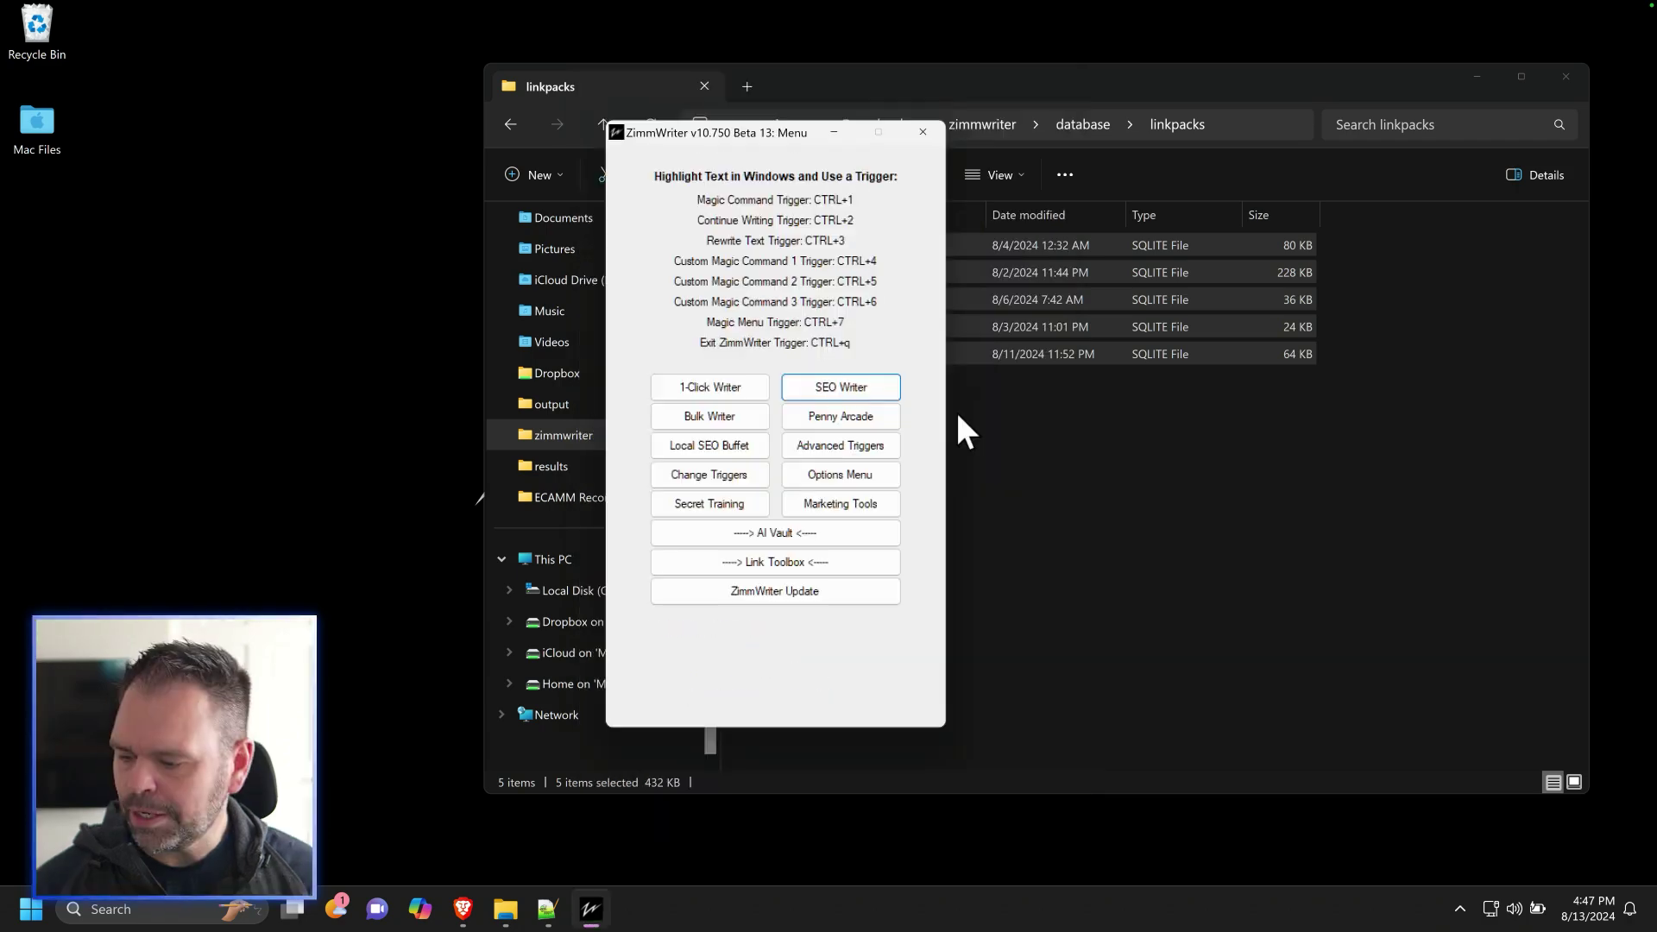